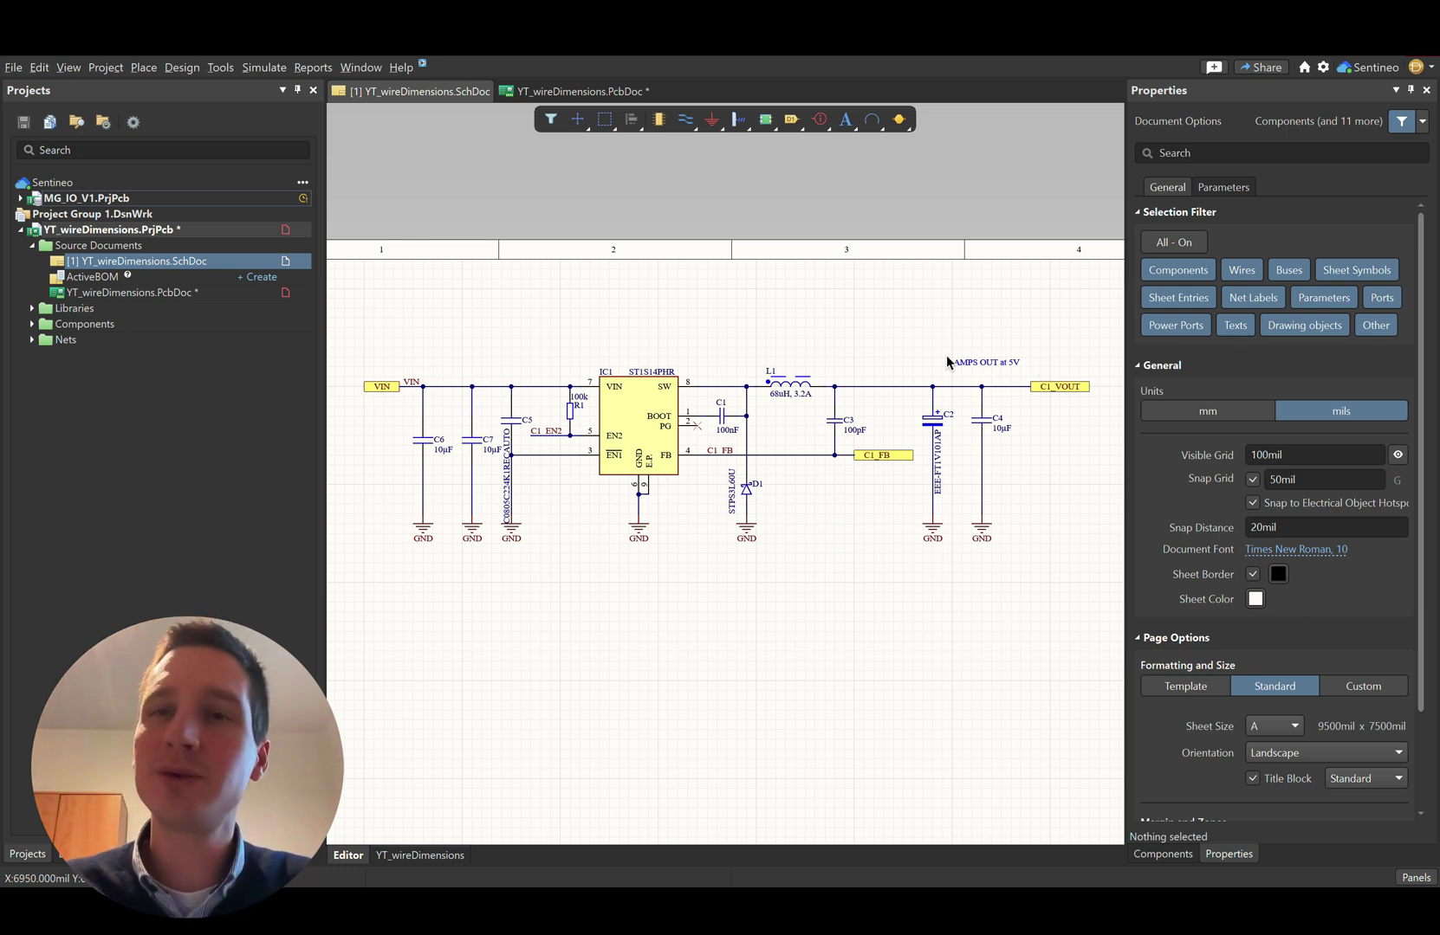
# - Open the YT_wireDimensions PCB layout, inspect it in 3D and 2D, and select the track between C4 and C2
pyautogui.click(572, 92)
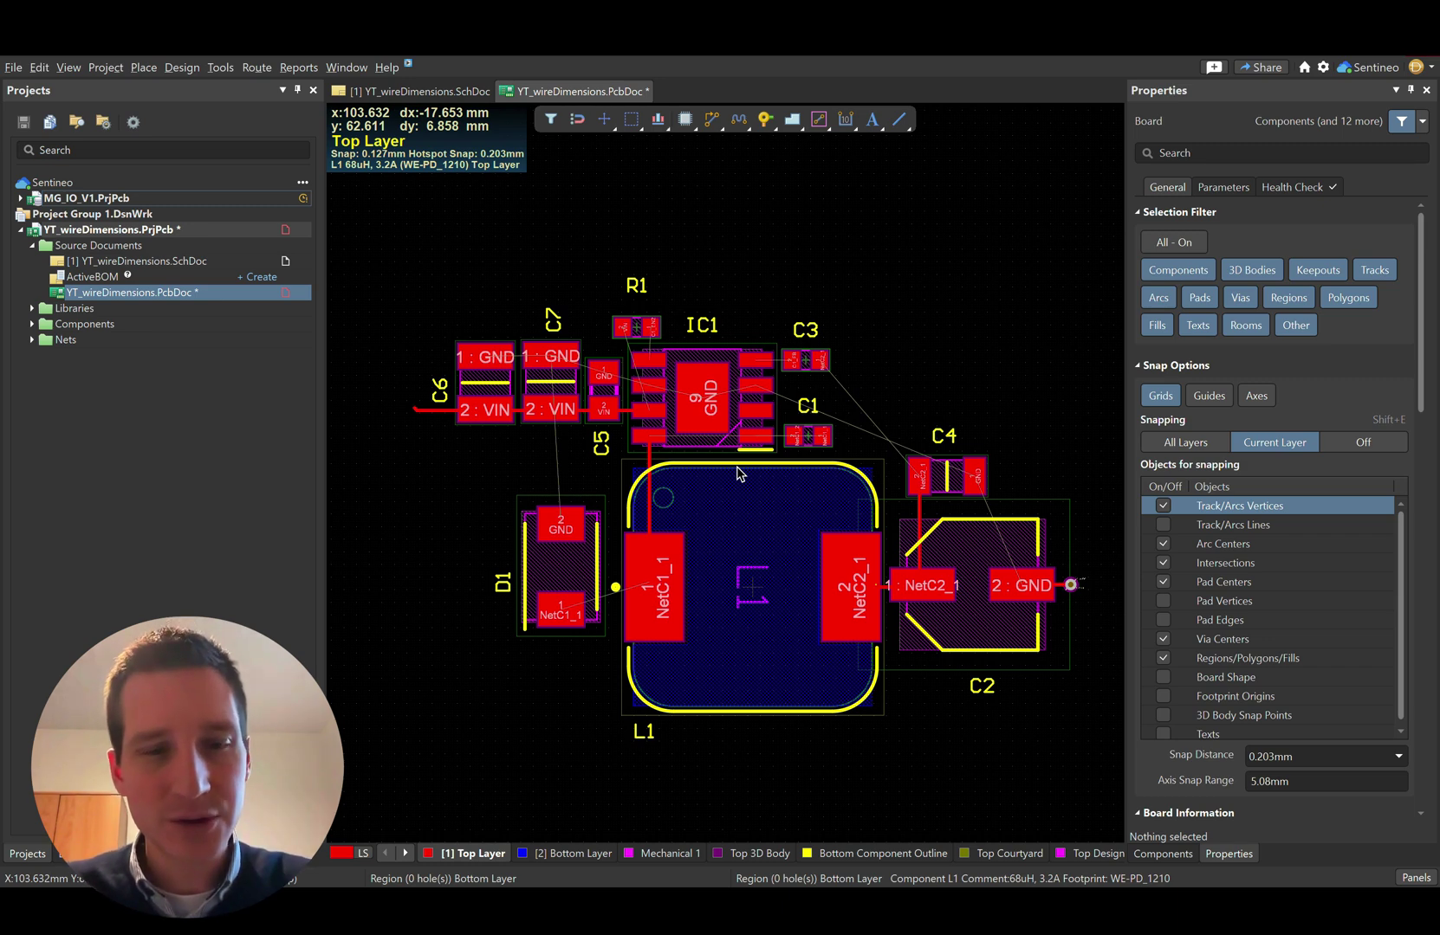
pyautogui.press('3')
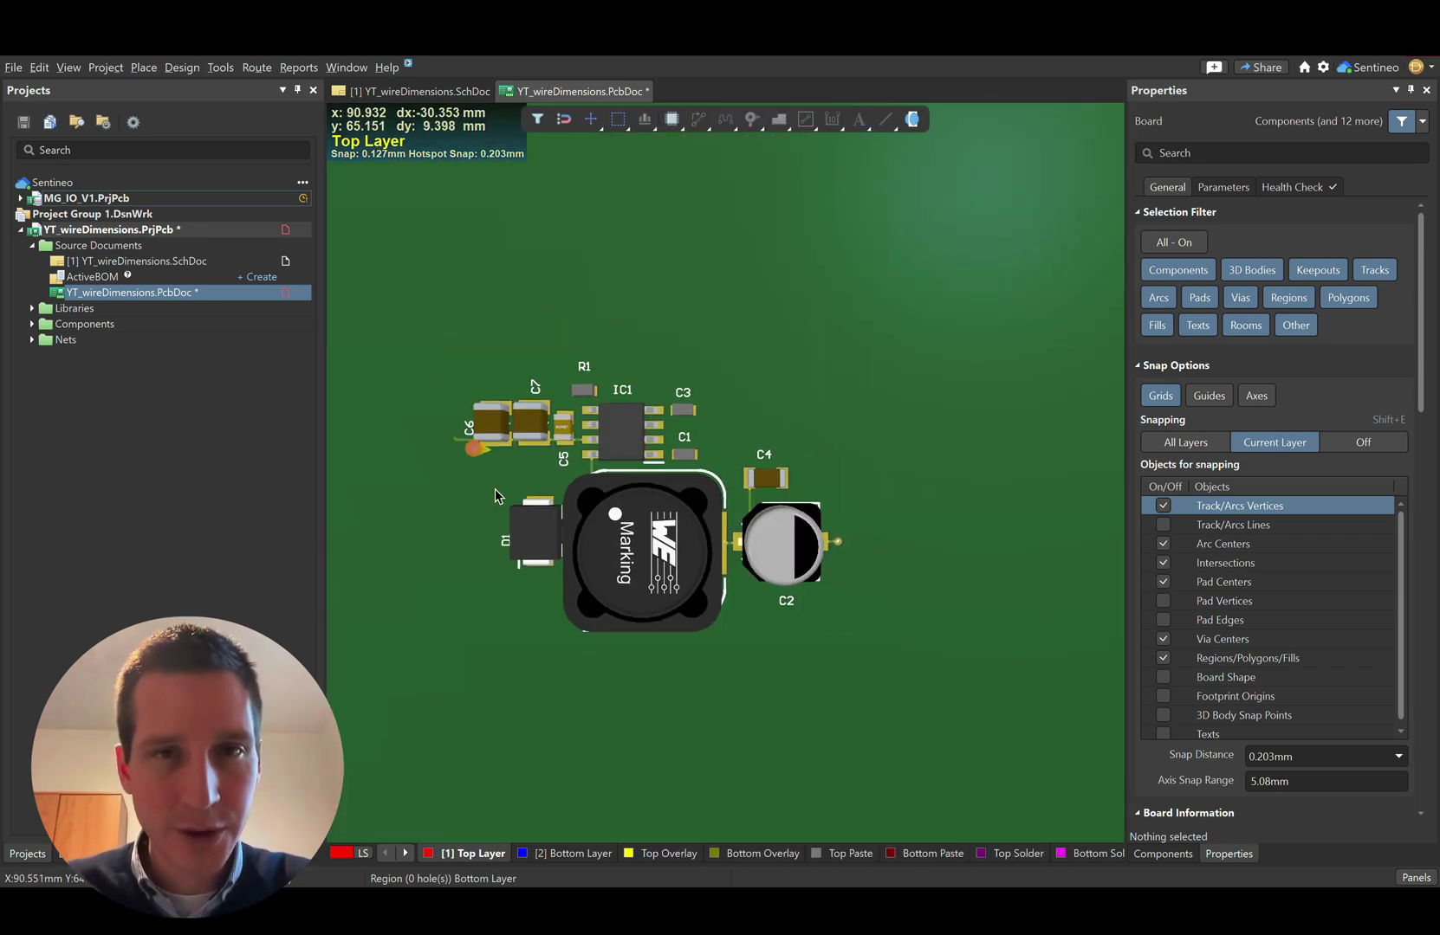
pyautogui.press('2')
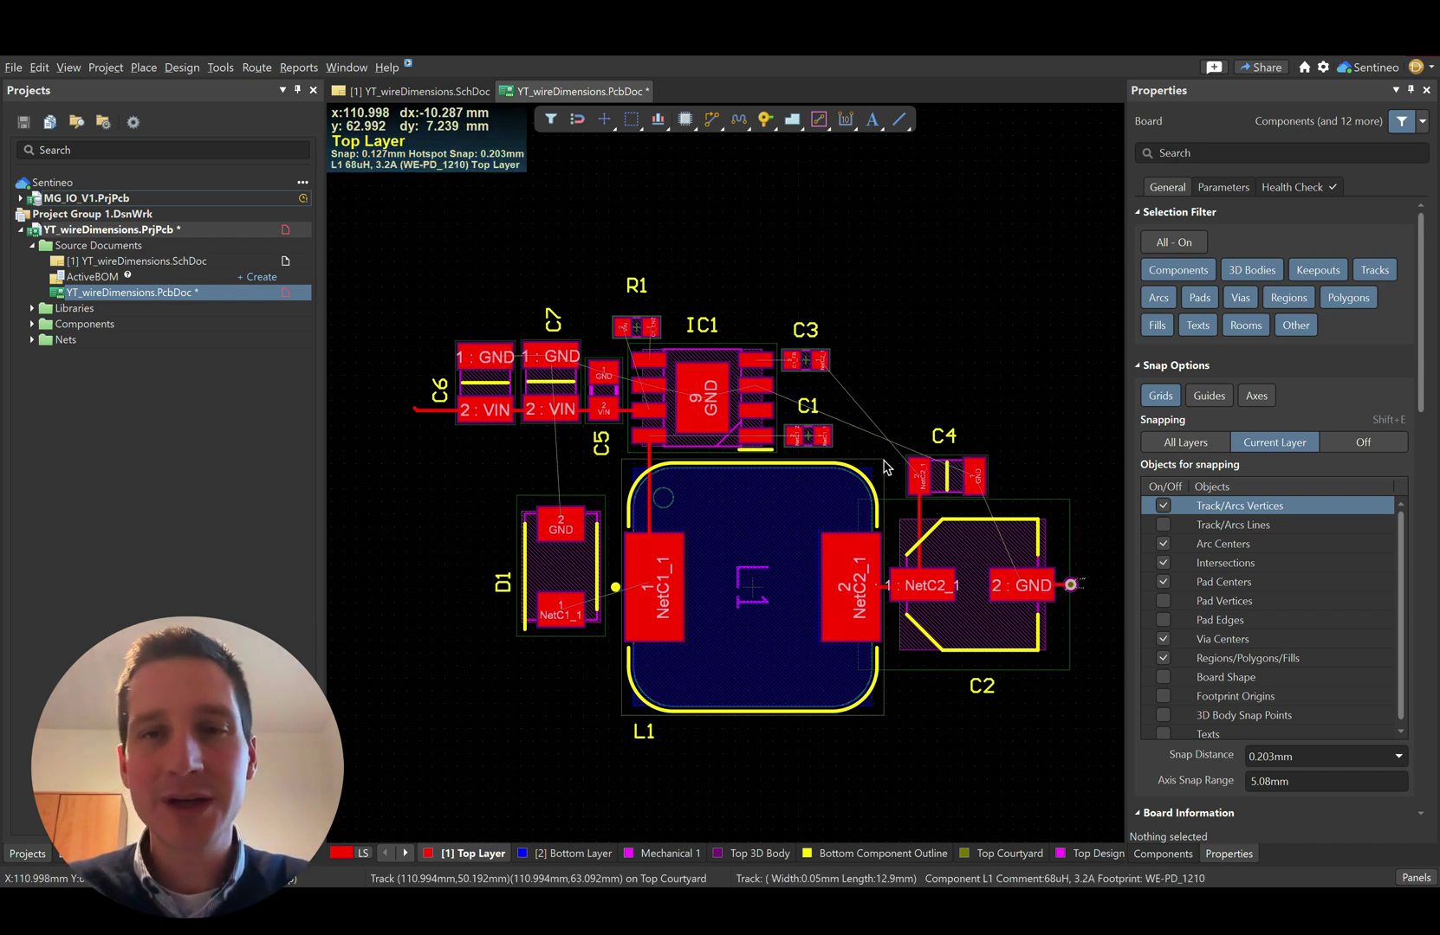
pyautogui.click(920, 513)
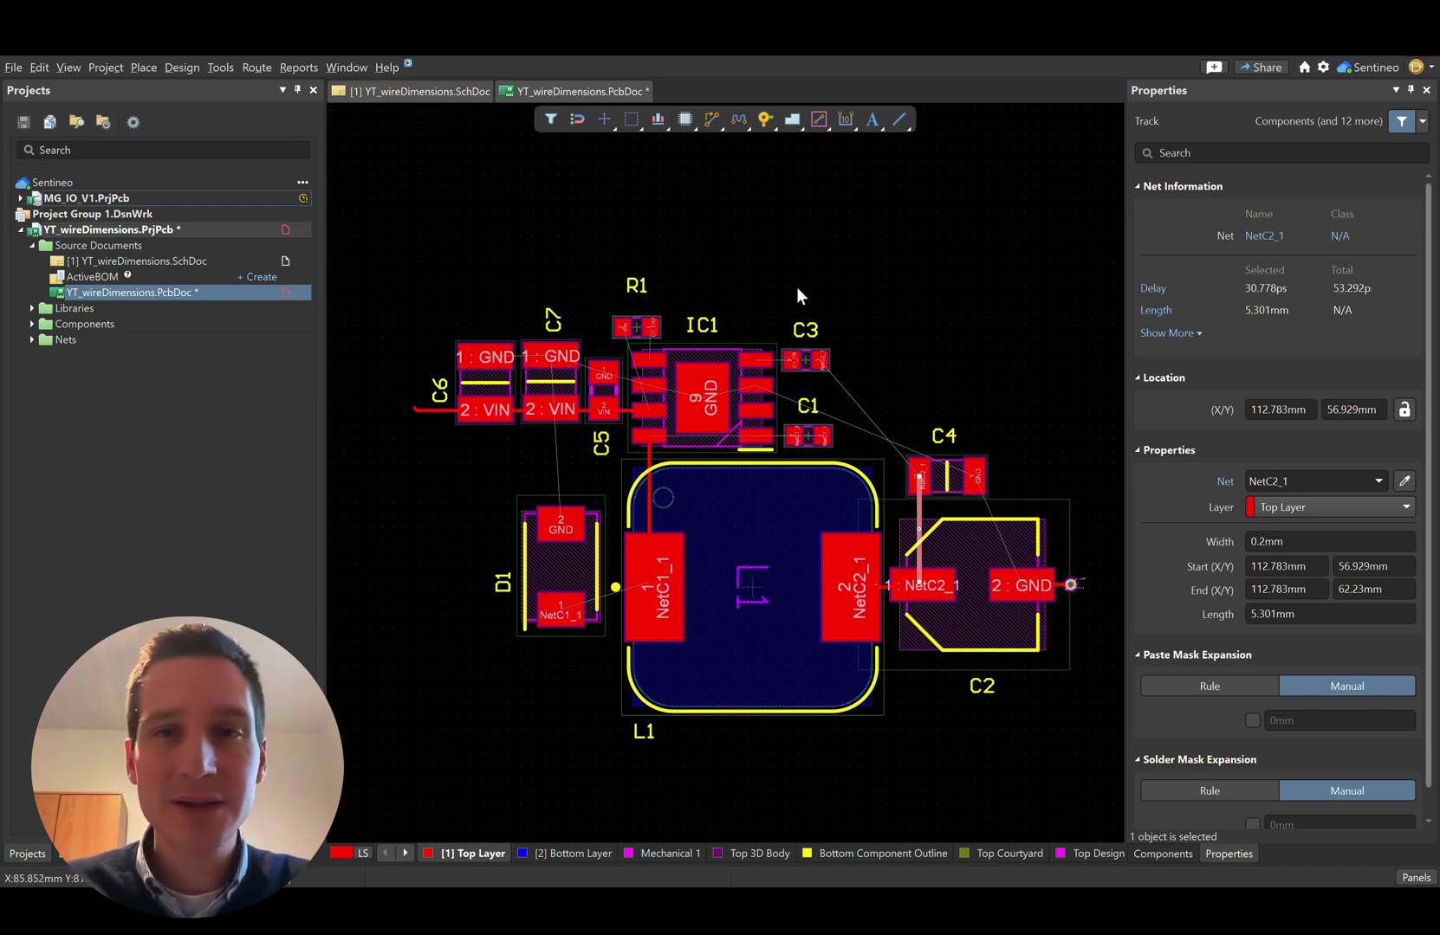
# - Select the output wire between L1 and C1_VOUT in the schematic and compare its net with the PCB layout
pyautogui.hotkey('ctrl', 'Tab')
pyautogui.click(905, 353)
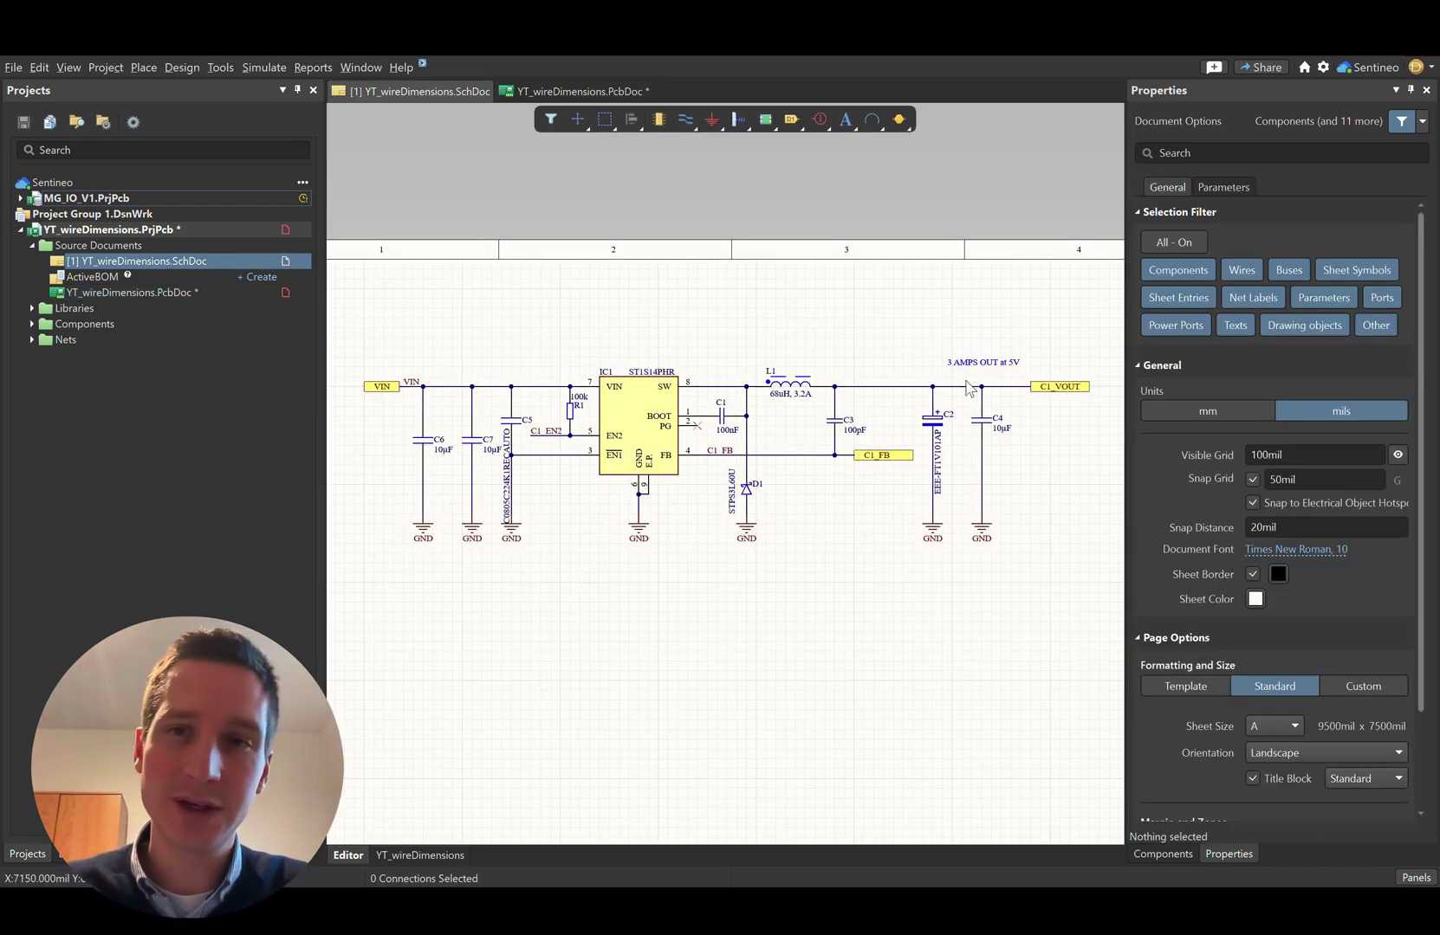
pyautogui.click(864, 387)
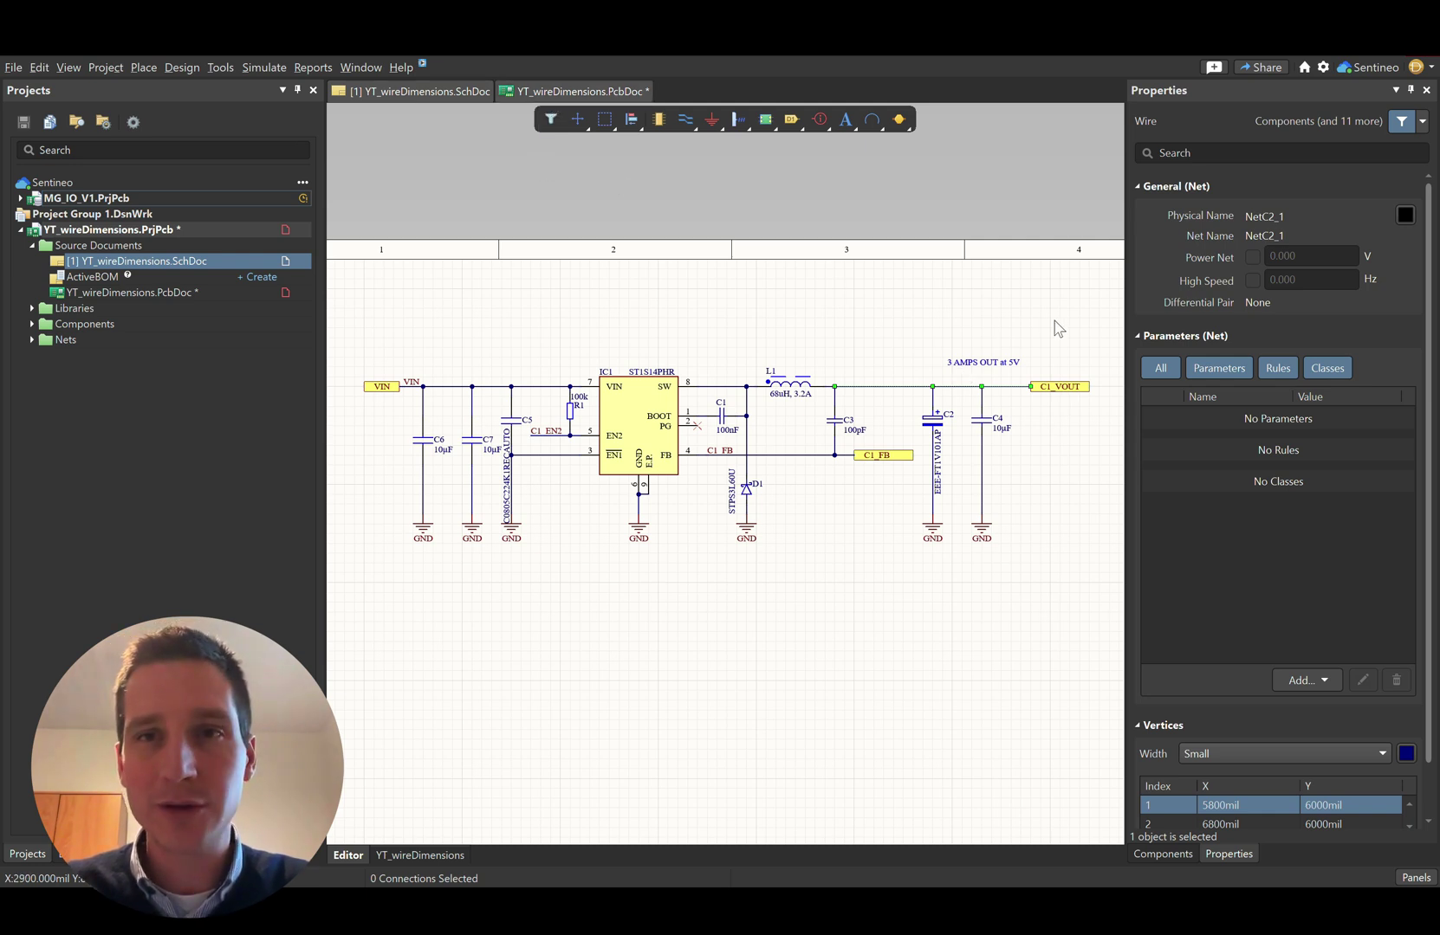
pyautogui.click(559, 90)
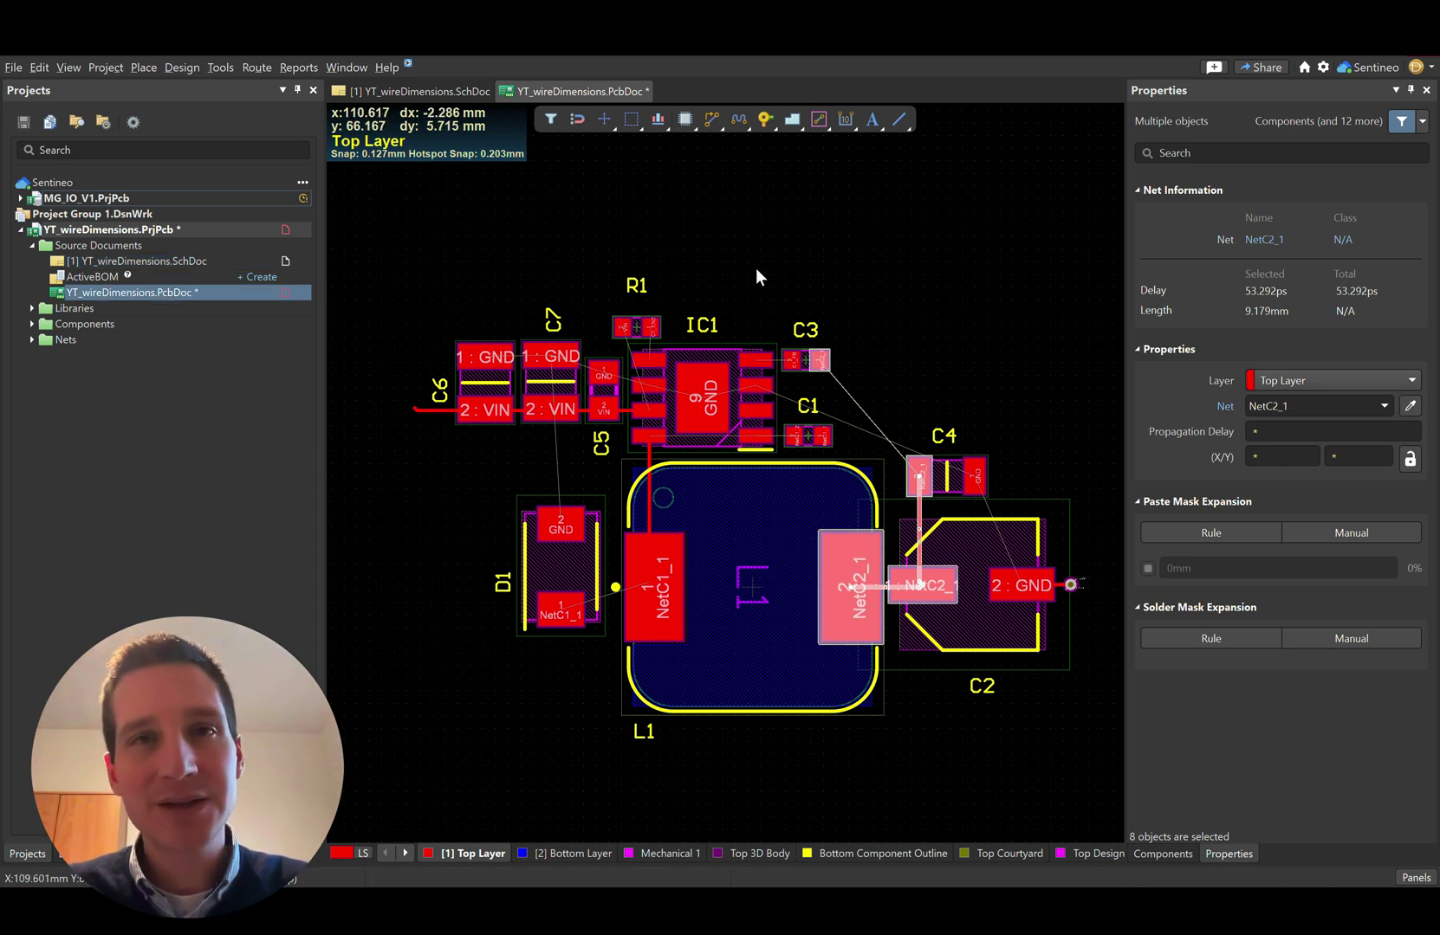
pyautogui.click(419, 91)
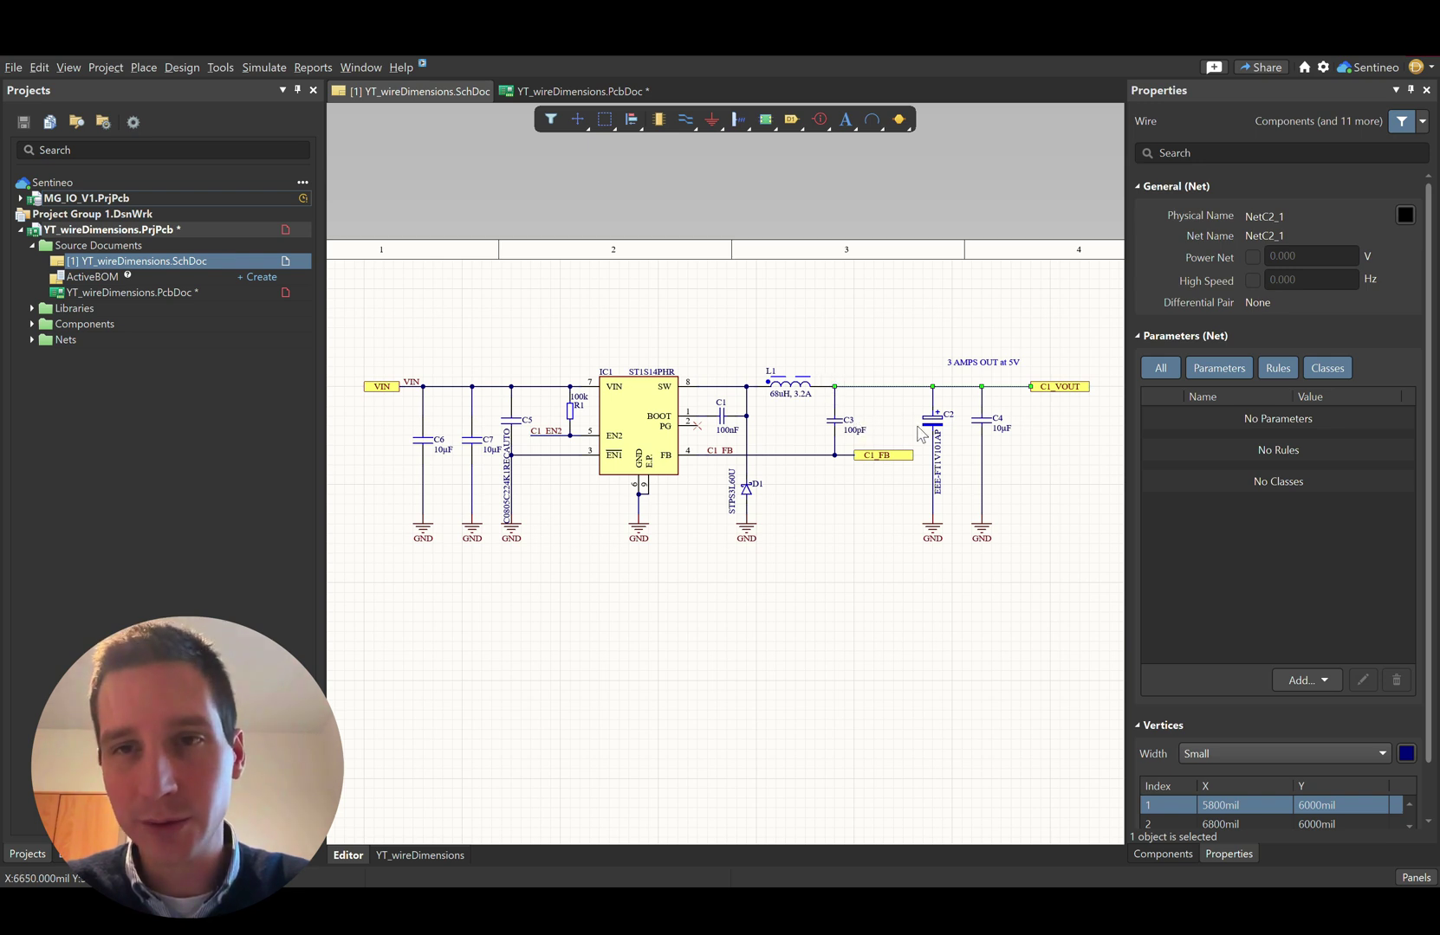
# - Select the track between L1 and C2 in the PCB layout and open its width value
pyautogui.click(540, 90)
pyautogui.moveTo(888, 344); pyautogui.dragTo(677, 295, button='right')
pyautogui.click(953, 357)
pyautogui.keyDown('ctrl'); pyautogui.scroll(3, 653, 540); pyautogui.keyUp('ctrl')
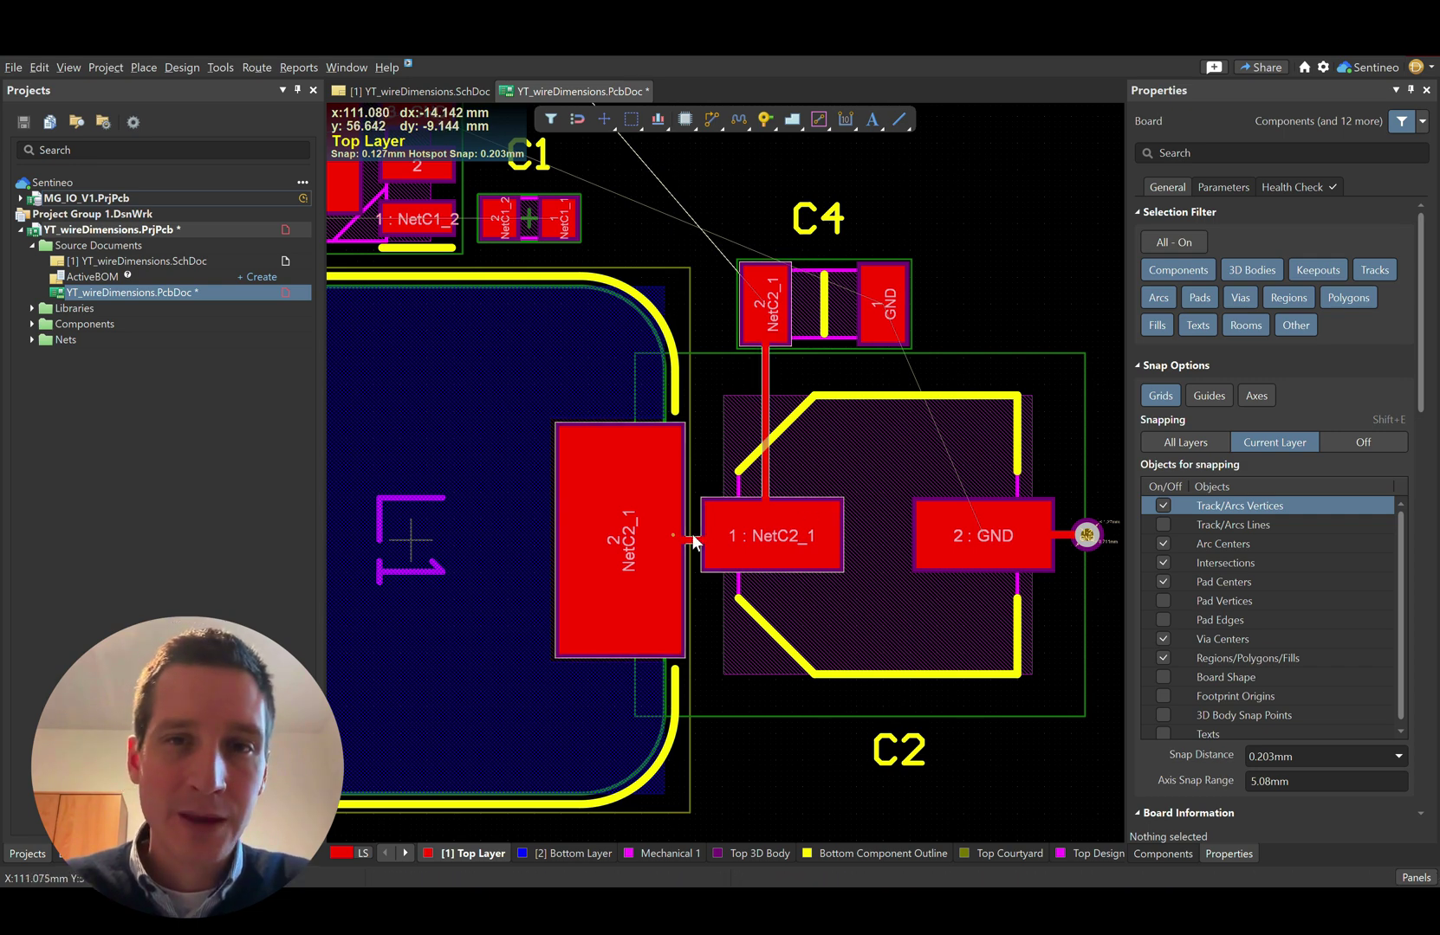
pyautogui.keyDown('ctrl'); pyautogui.scroll(-1, 689, 551); pyautogui.keyUp('ctrl')
pyautogui.moveTo(668, 552); pyautogui.dragTo(718, 544, button='right')
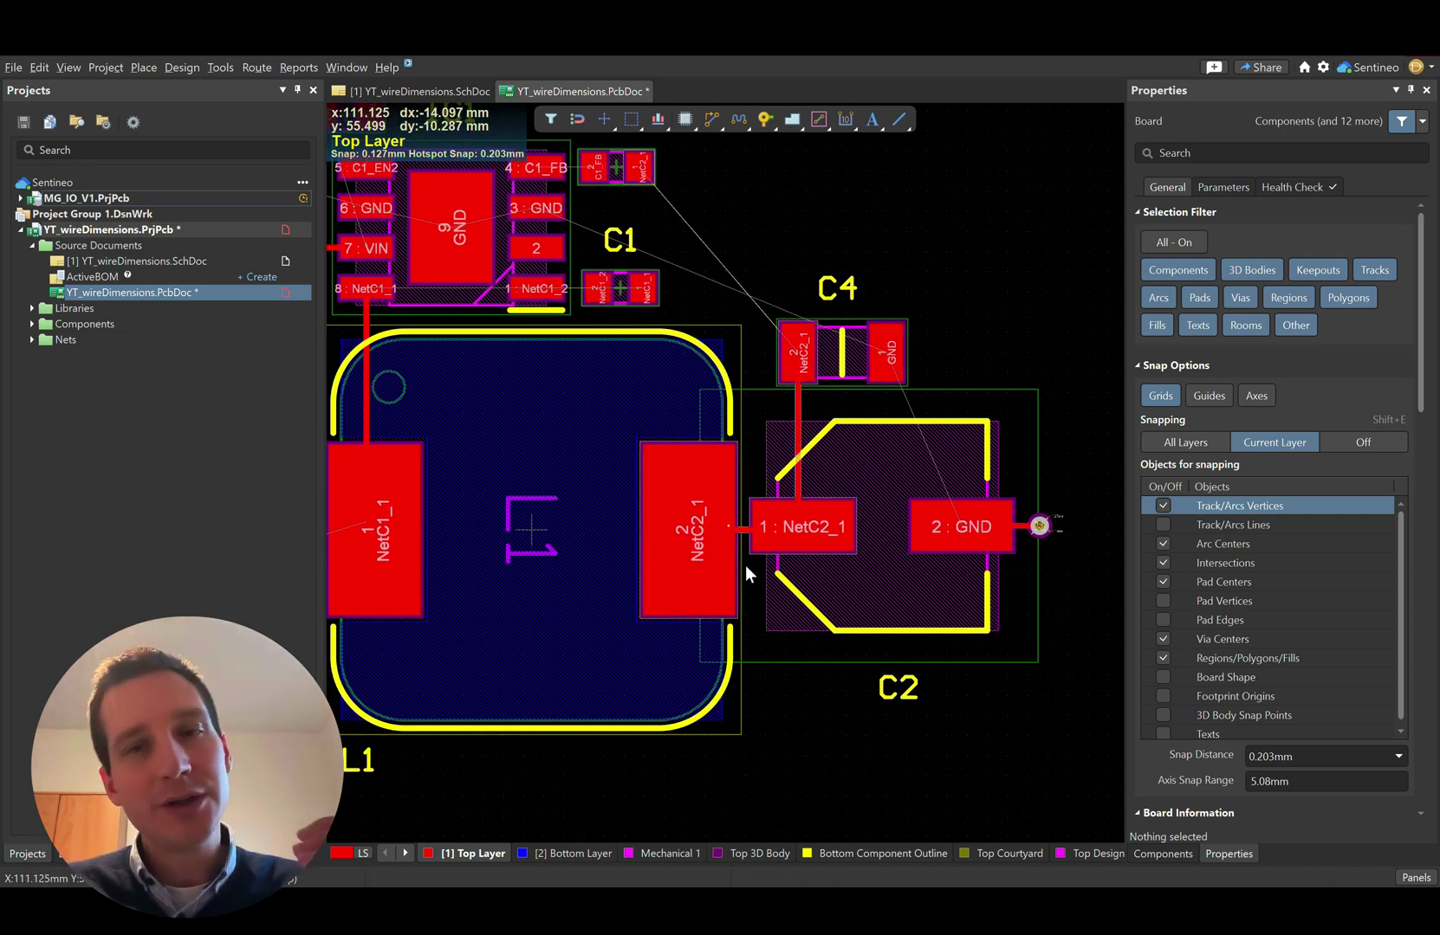
pyautogui.click(742, 531)
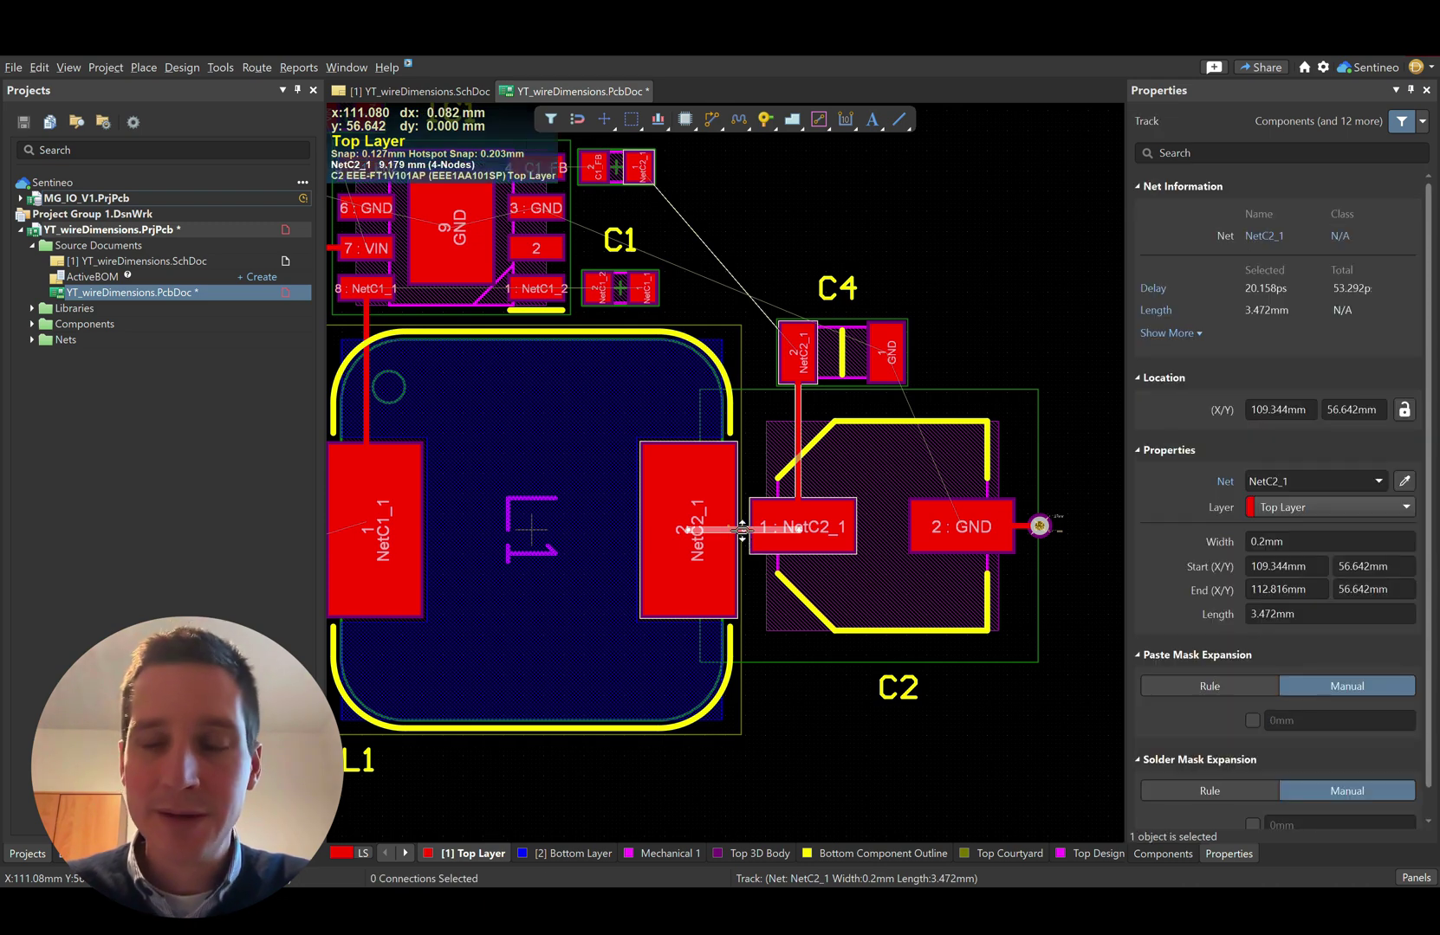
pyautogui.click(1302, 539)
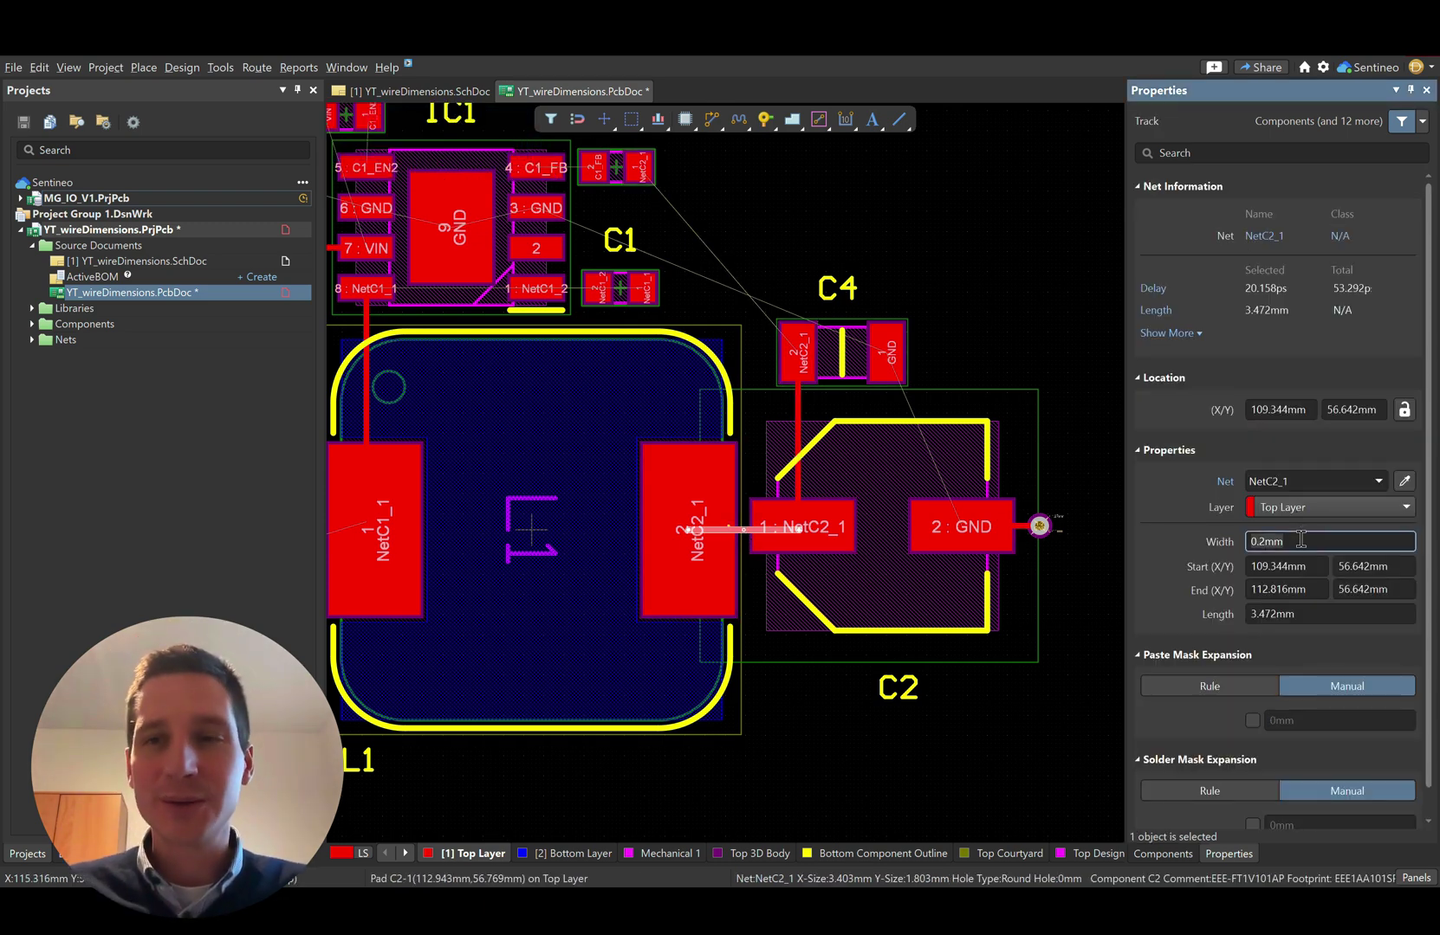
pyautogui.scroll(-1, 1301, 539)
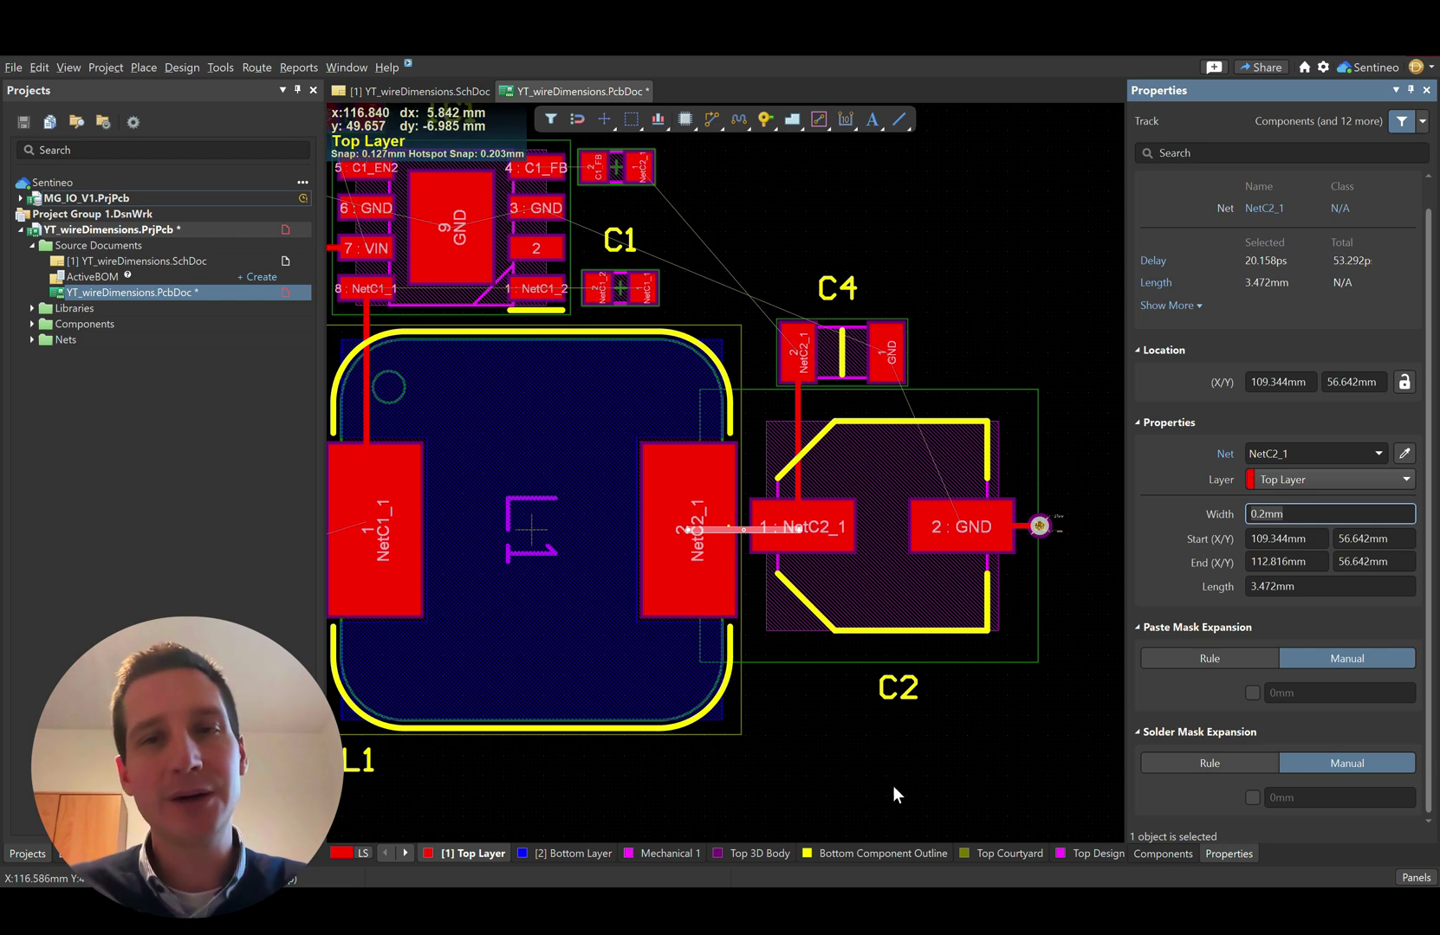
# - Switch to the Saturn PCB Toolkit and compare the conductor current for an internal and an external layer
pyautogui.click(801, 909)
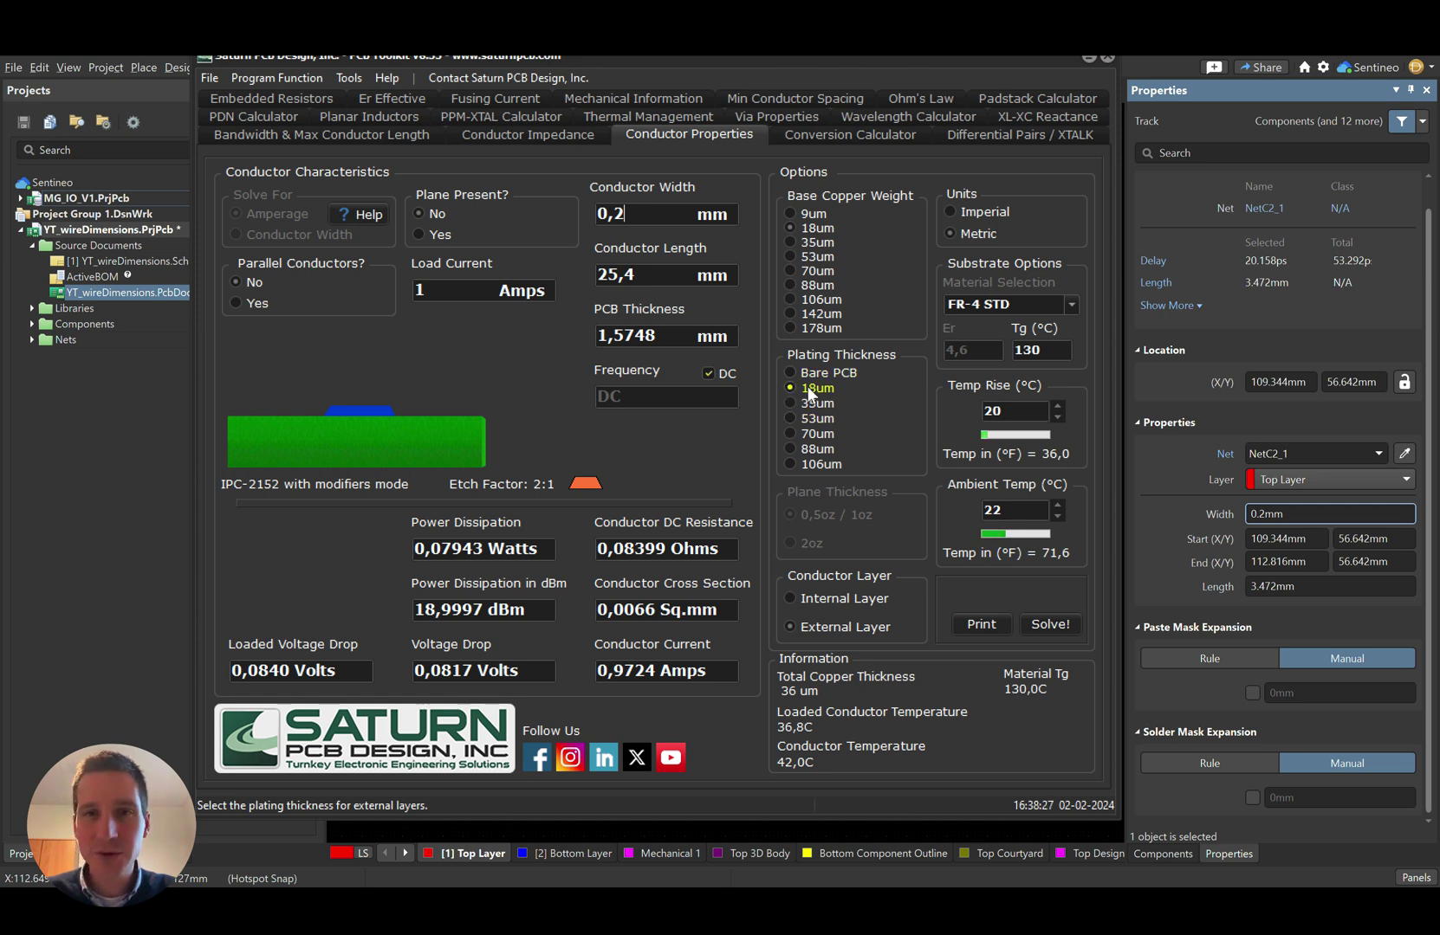
pyautogui.click(789, 599)
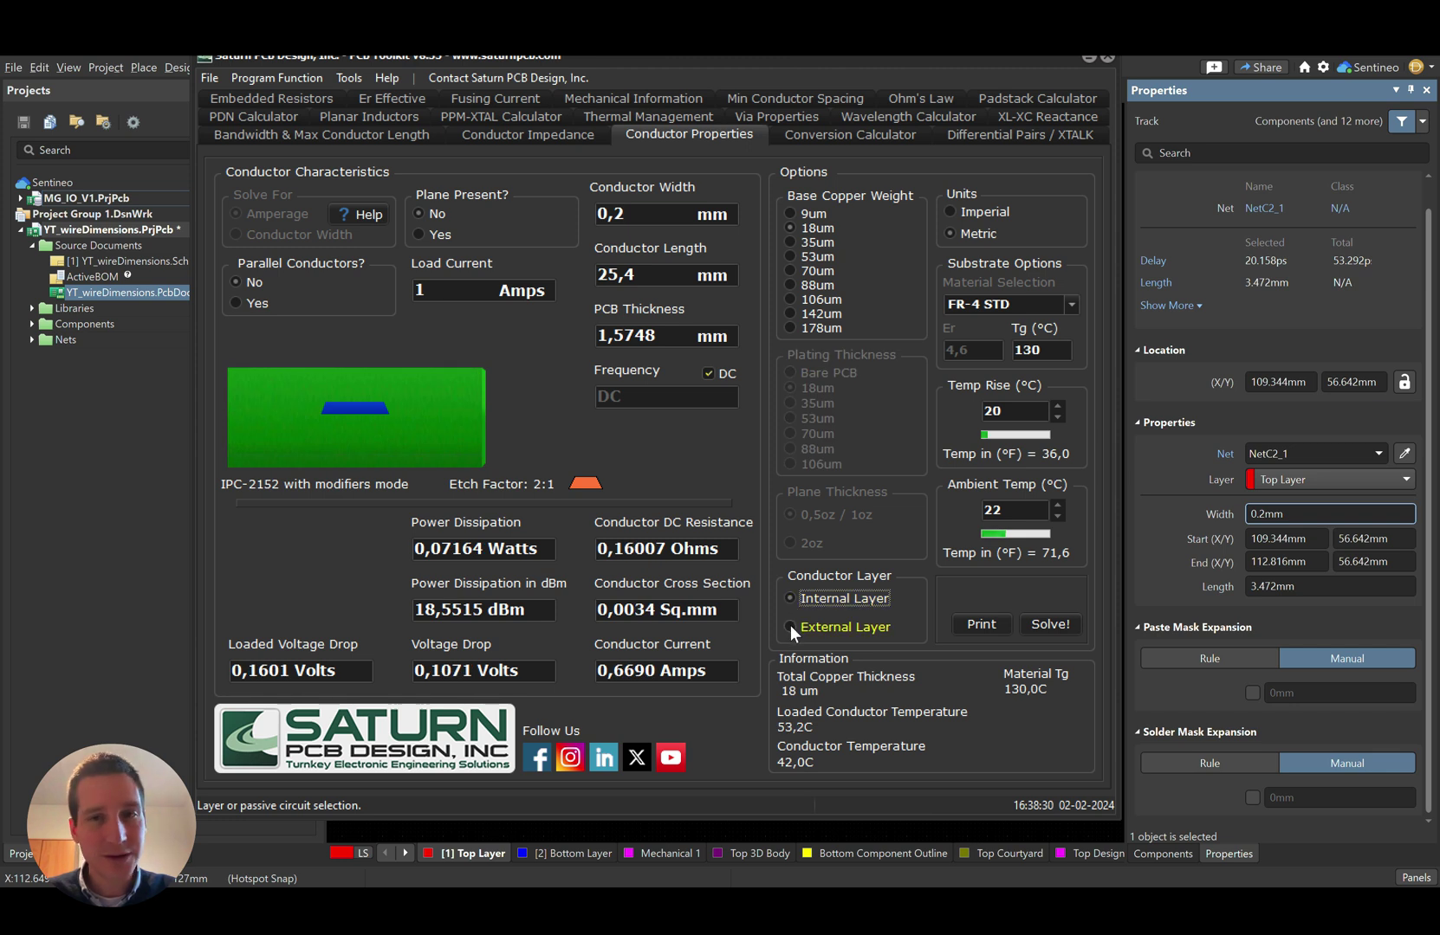
pyautogui.click(790, 625)
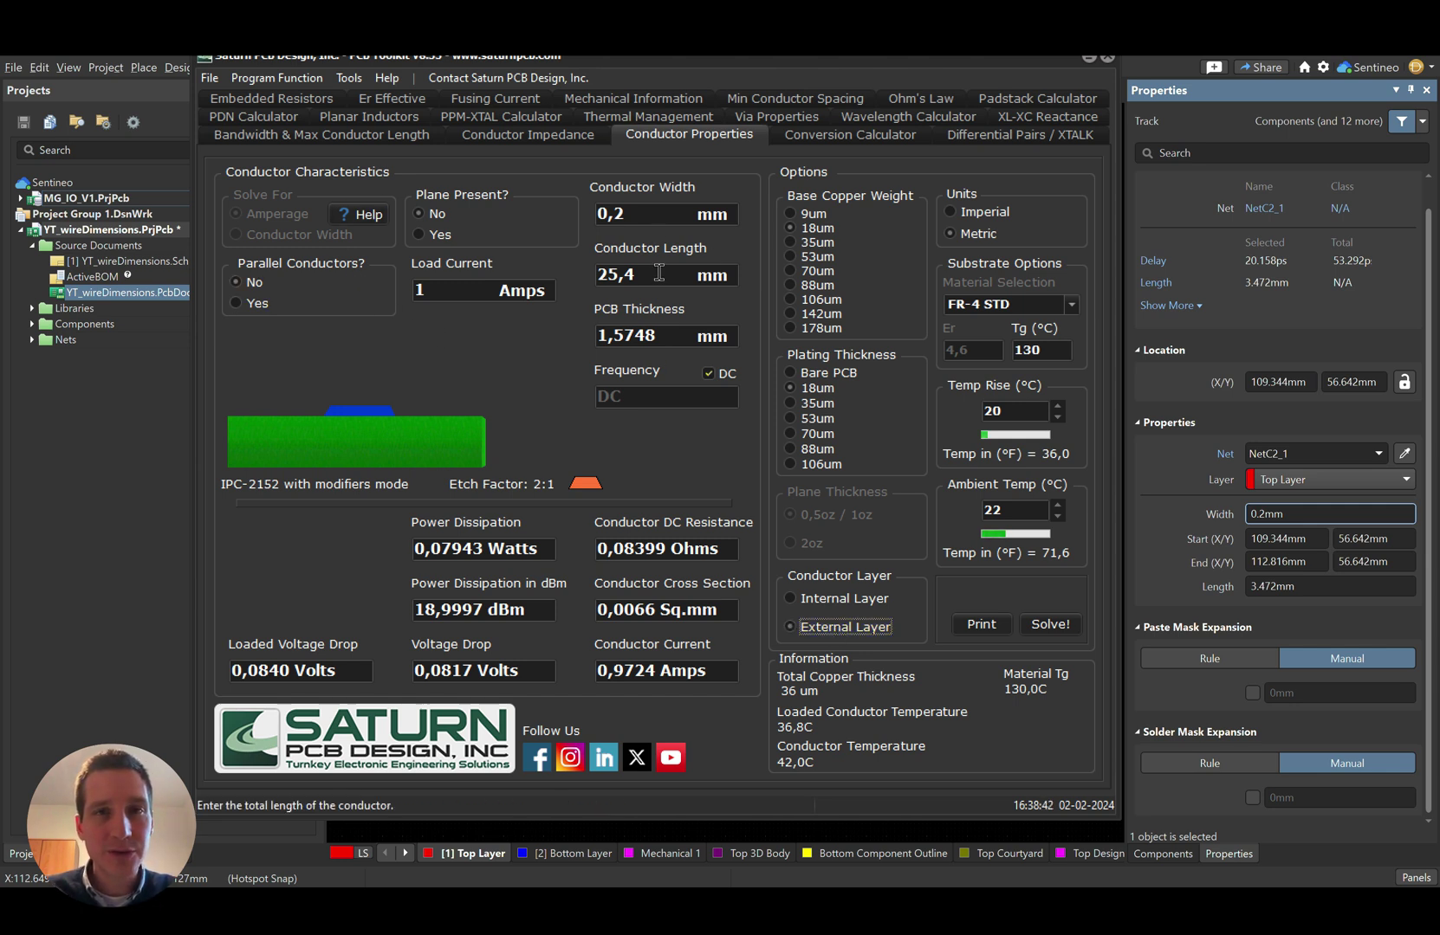
pyautogui.click(628, 213)
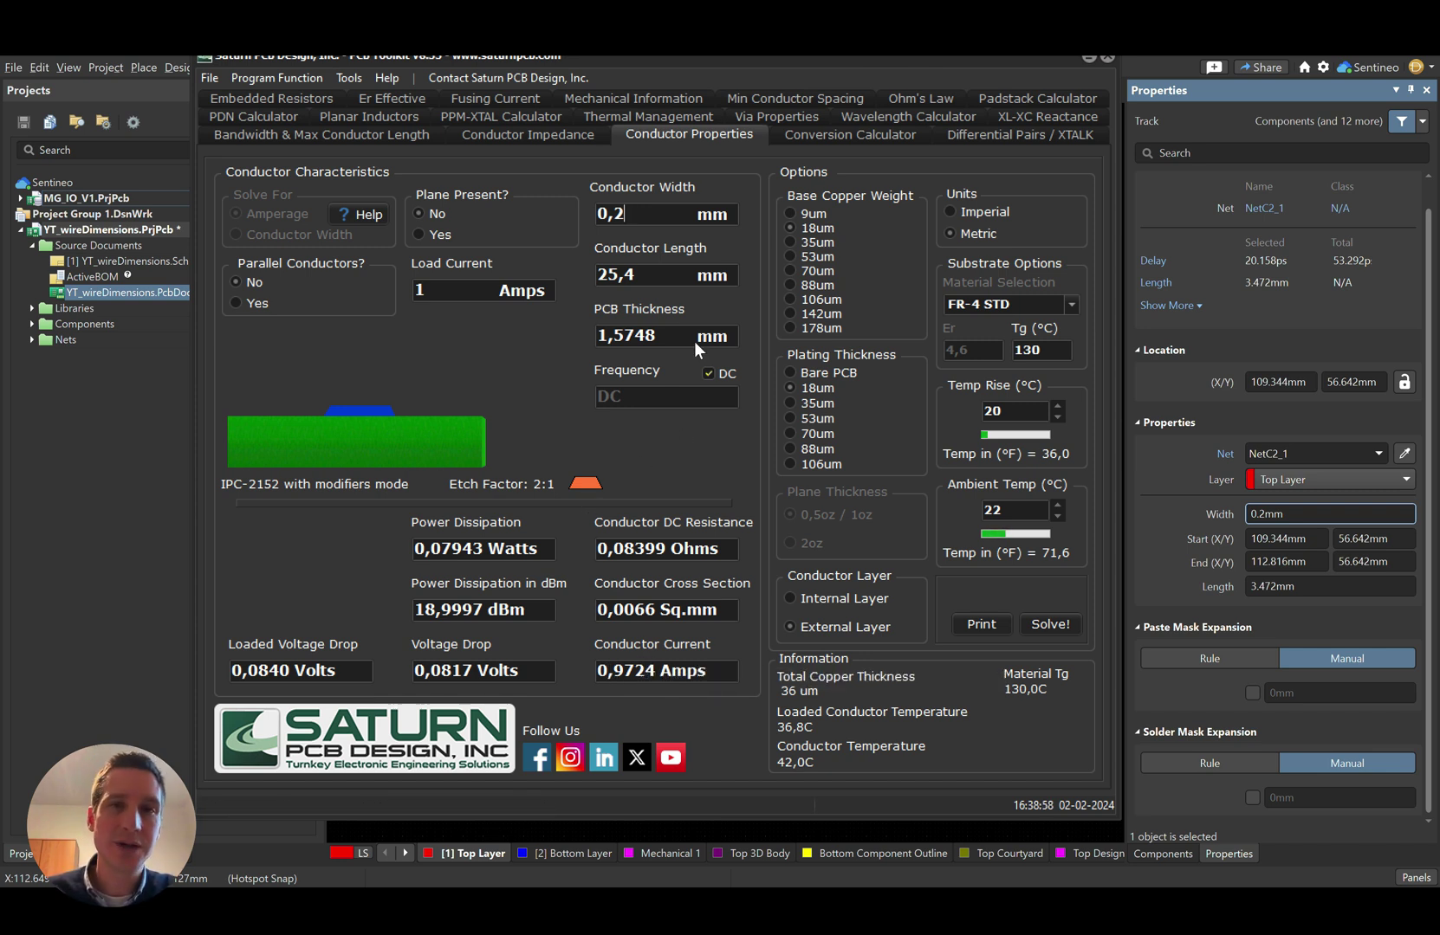
pyautogui.click(648, 275)
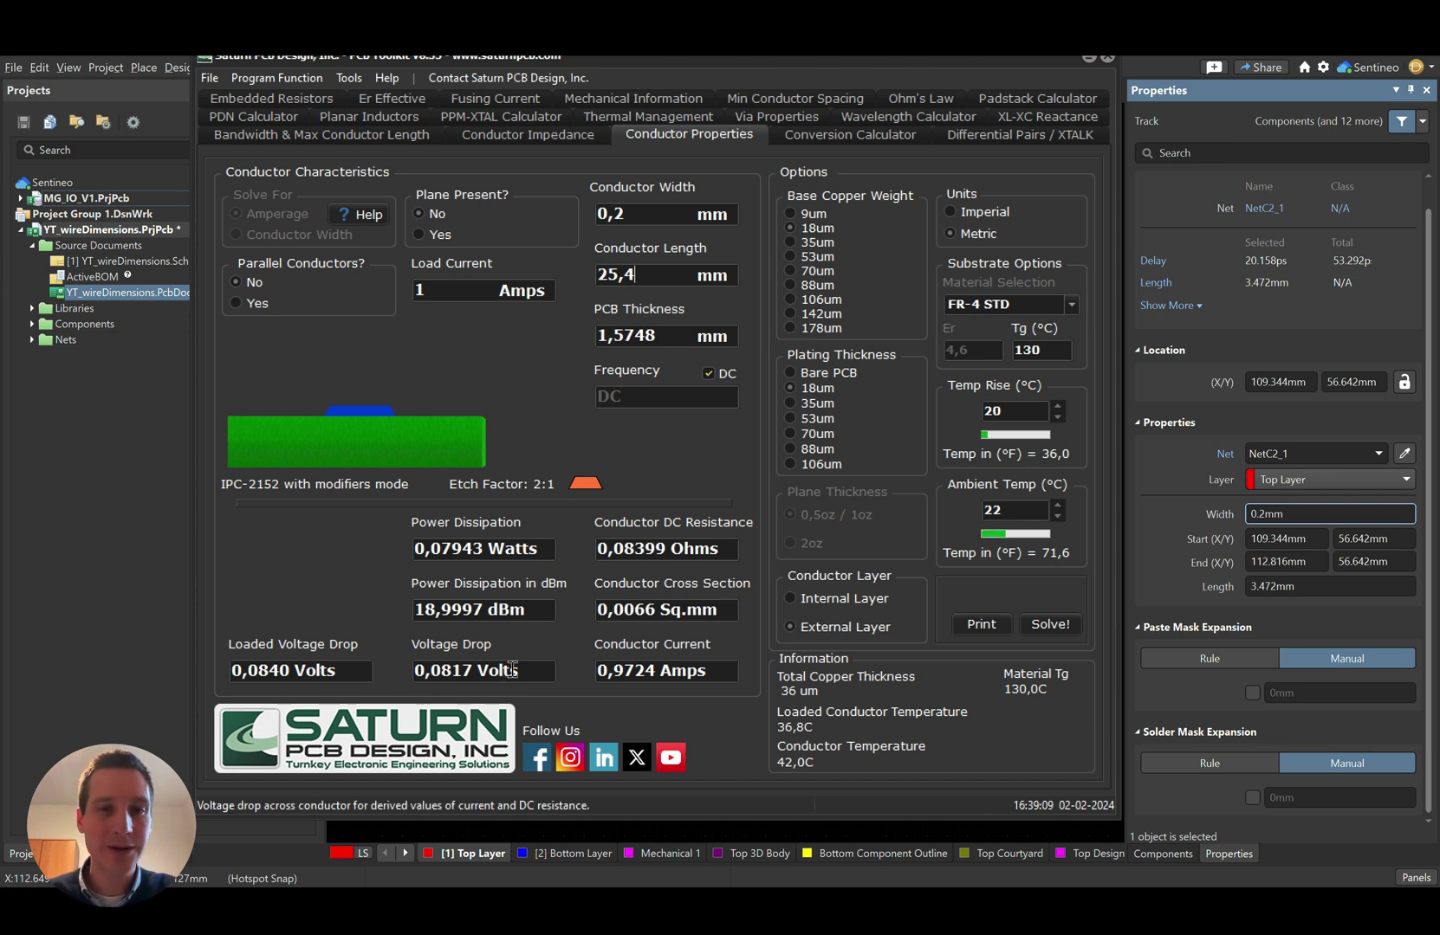
pyautogui.click(711, 672)
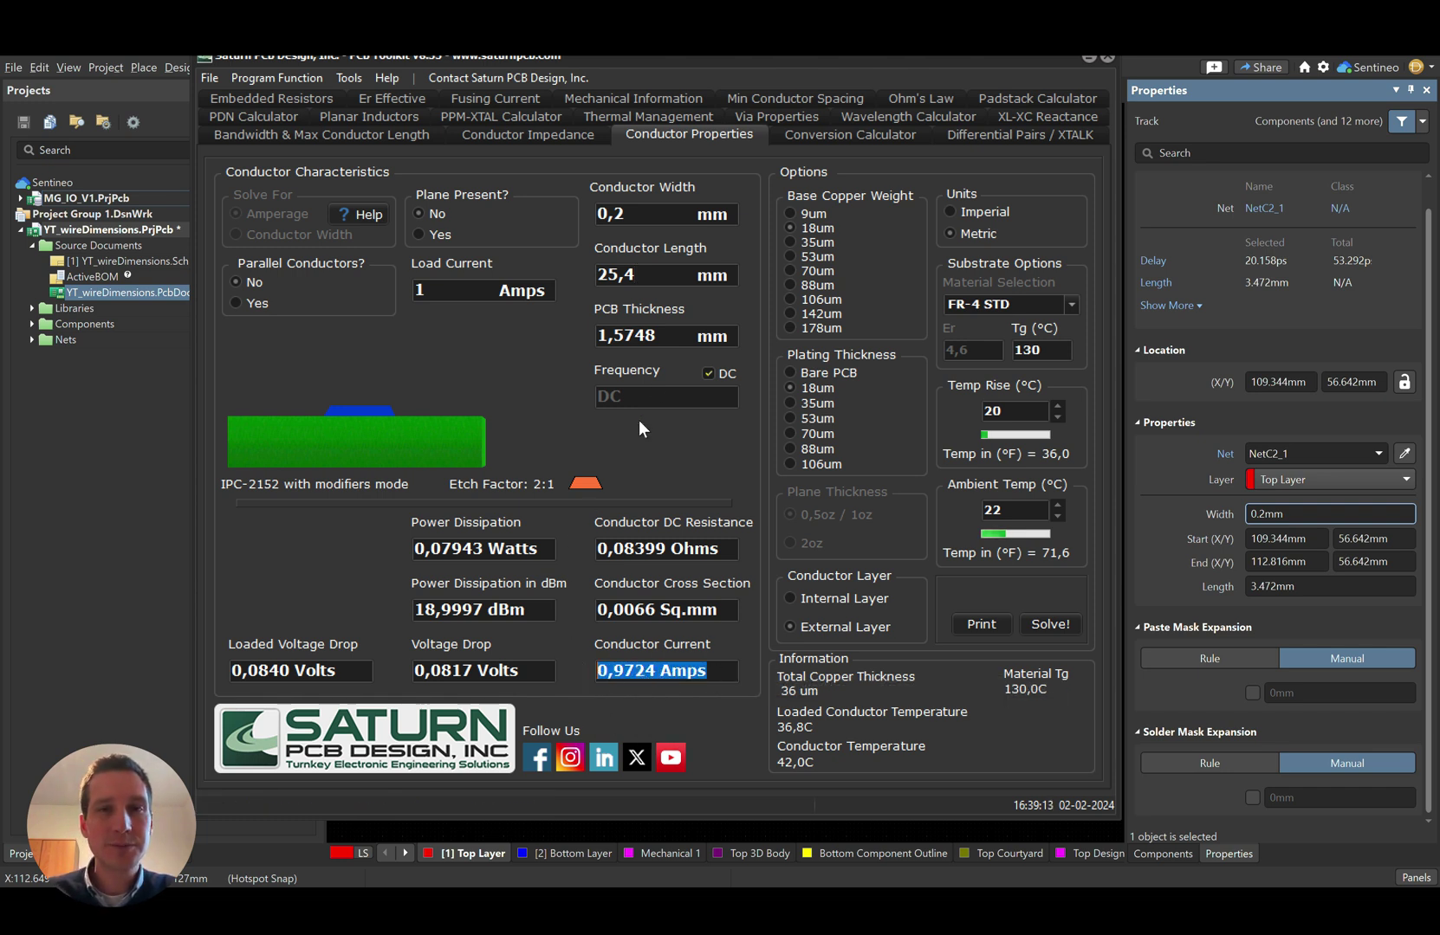
# - Calculate the conductor properties for a conductor width of 1,2 mm
pyautogui.click(649, 212)
pyautogui.press('BackSpace')
pyautogui.press('BackSpace')
pyautogui.press('BackSpace')
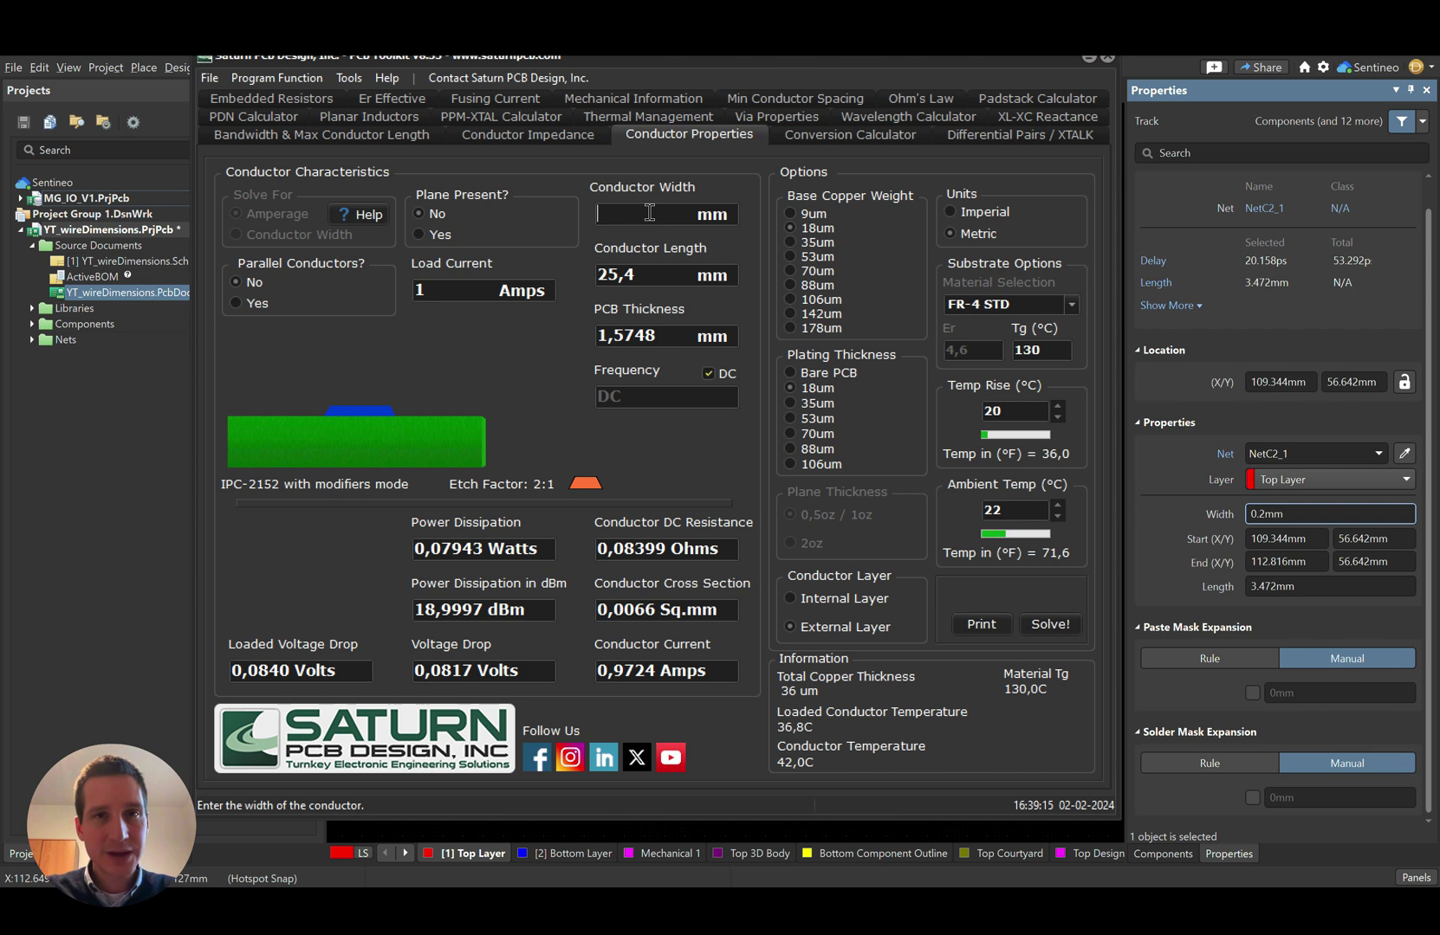
pyautogui.write('1,2')
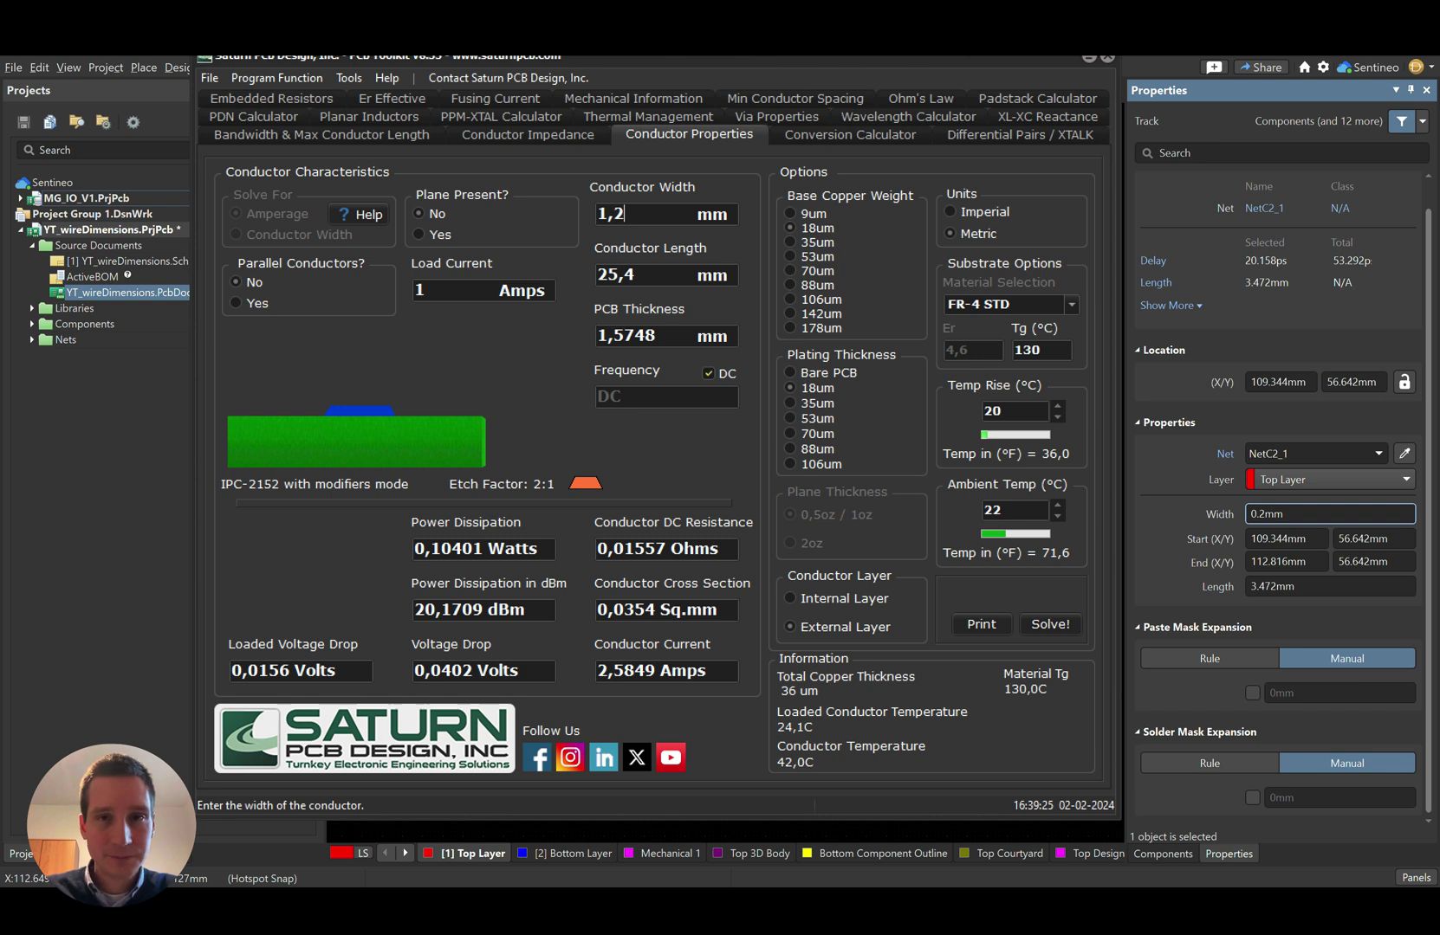
pyautogui.press('Return')
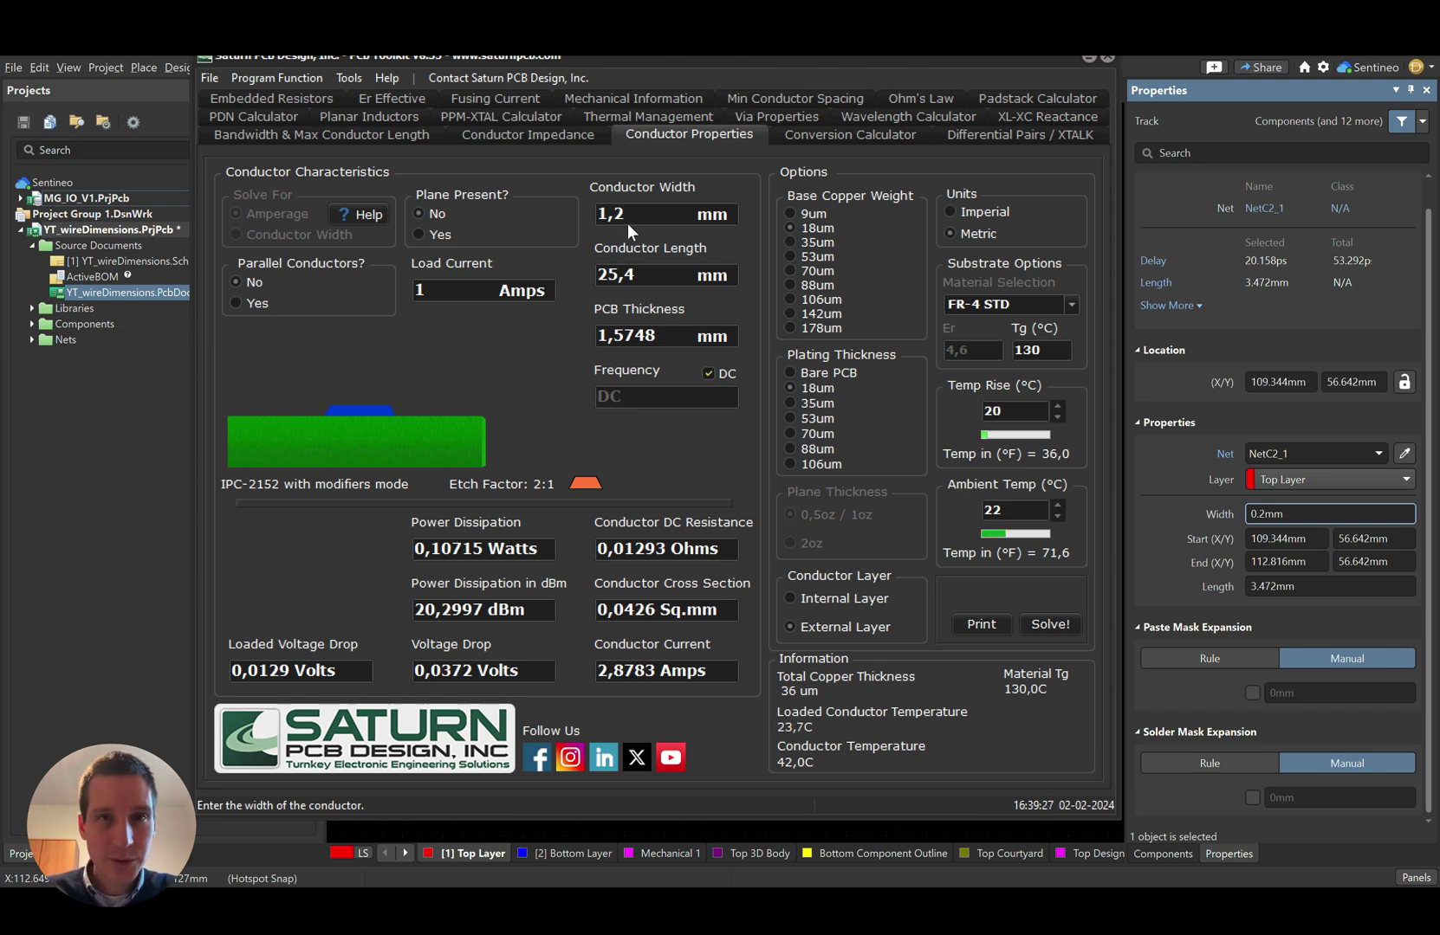
# - Set the conductor width to 1,3 mm, recalculate, and return to the PCB layout in Altium Designer
pyautogui.press('BackSpace')
pyautogui.write('4')
pyautogui.press('Return')
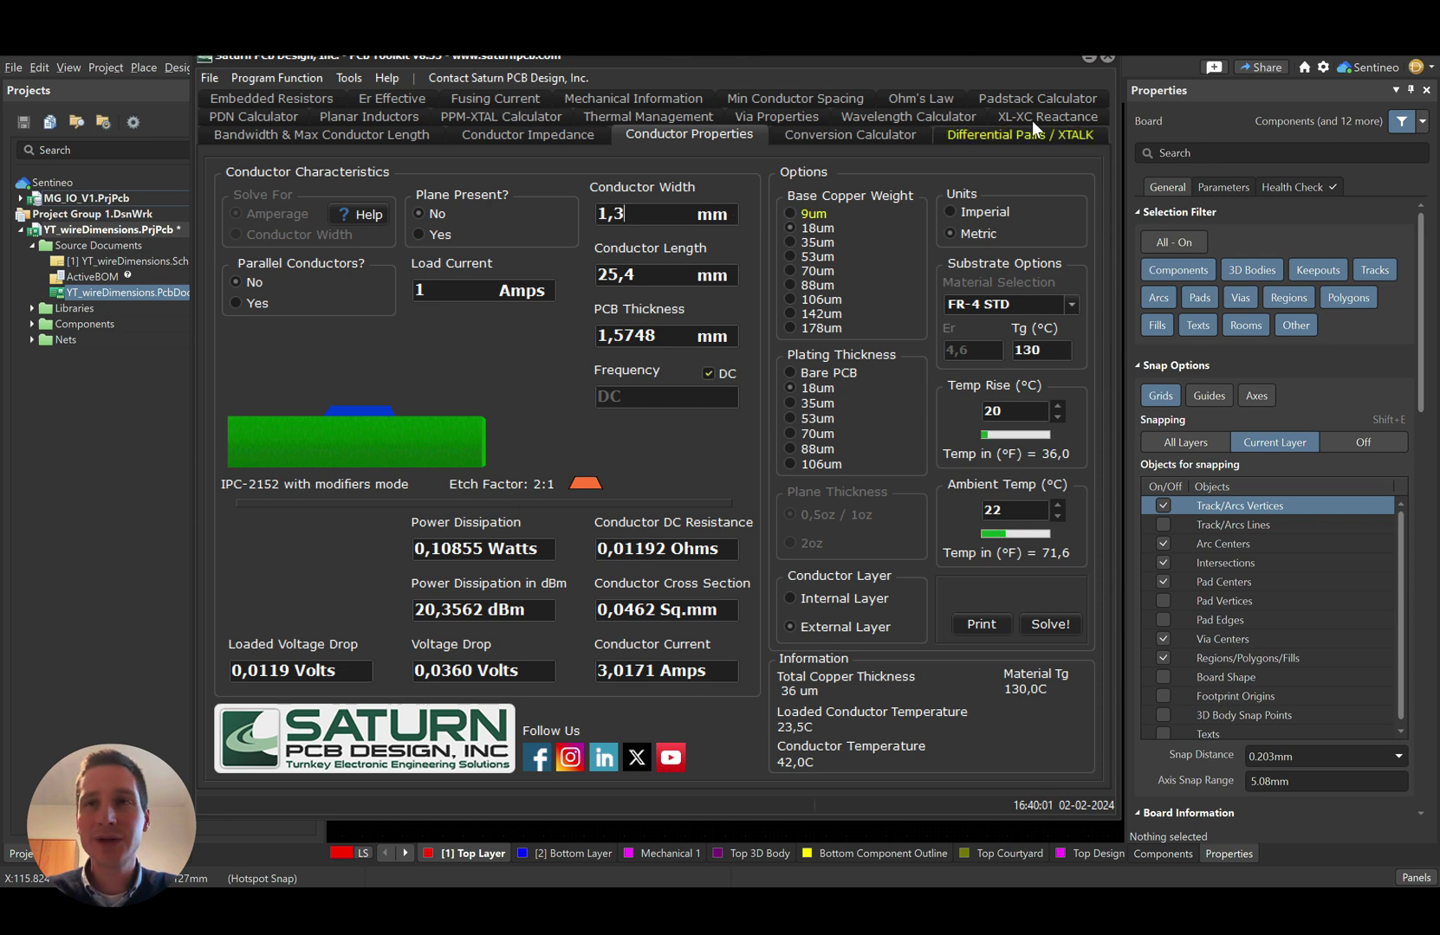
pyautogui.click(1088, 58)
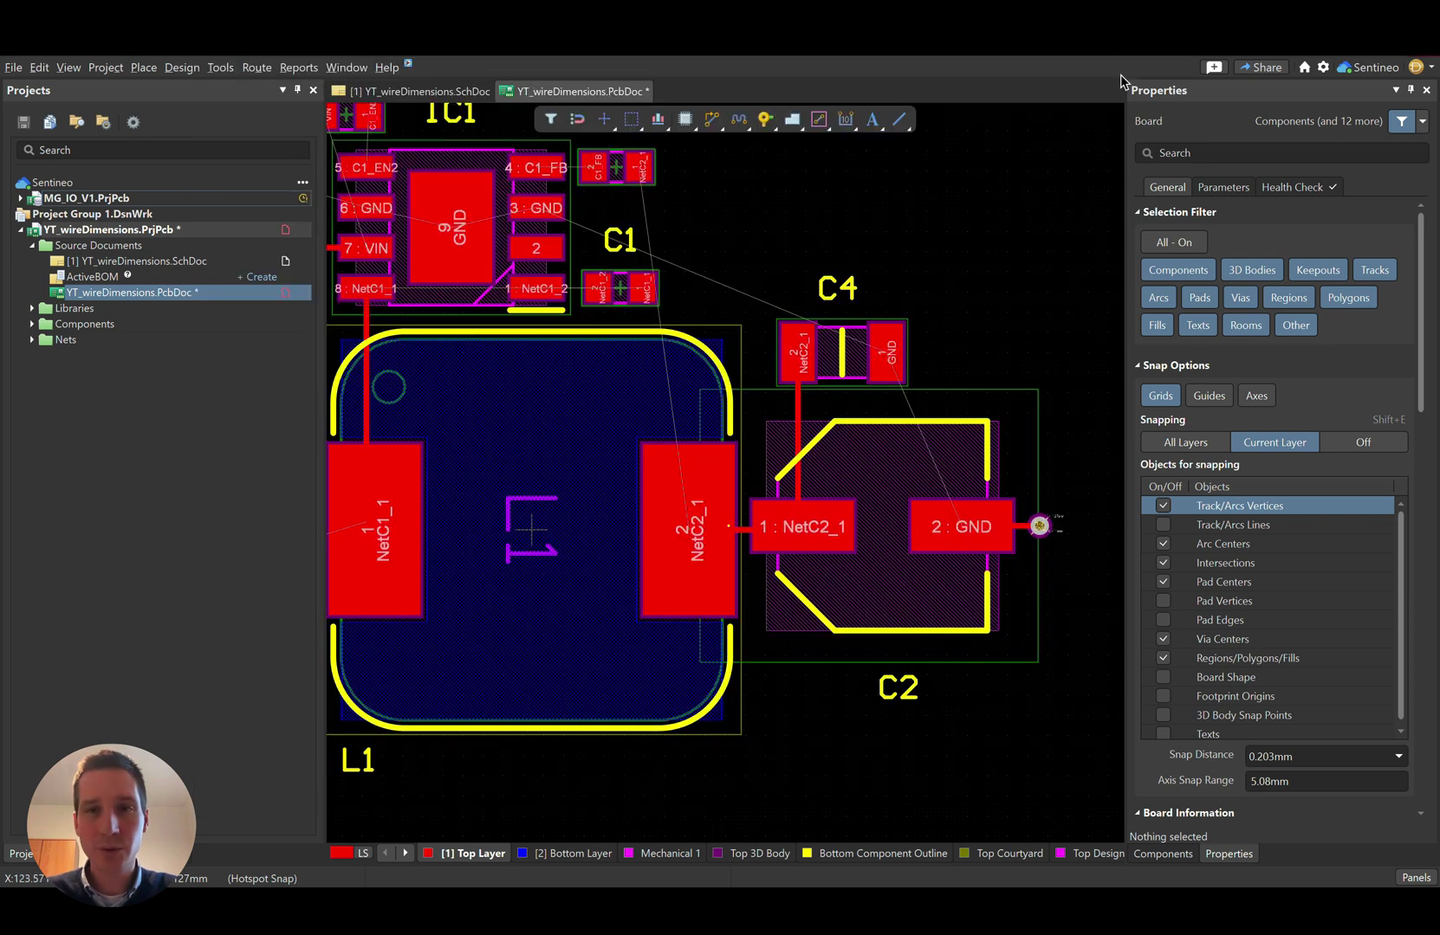
# - Set the width of the L1–C2 and C4–C2 tracks on NetC2_1 to 1.3 mm
pyautogui.click(742, 533)
pyautogui.click(747, 533)
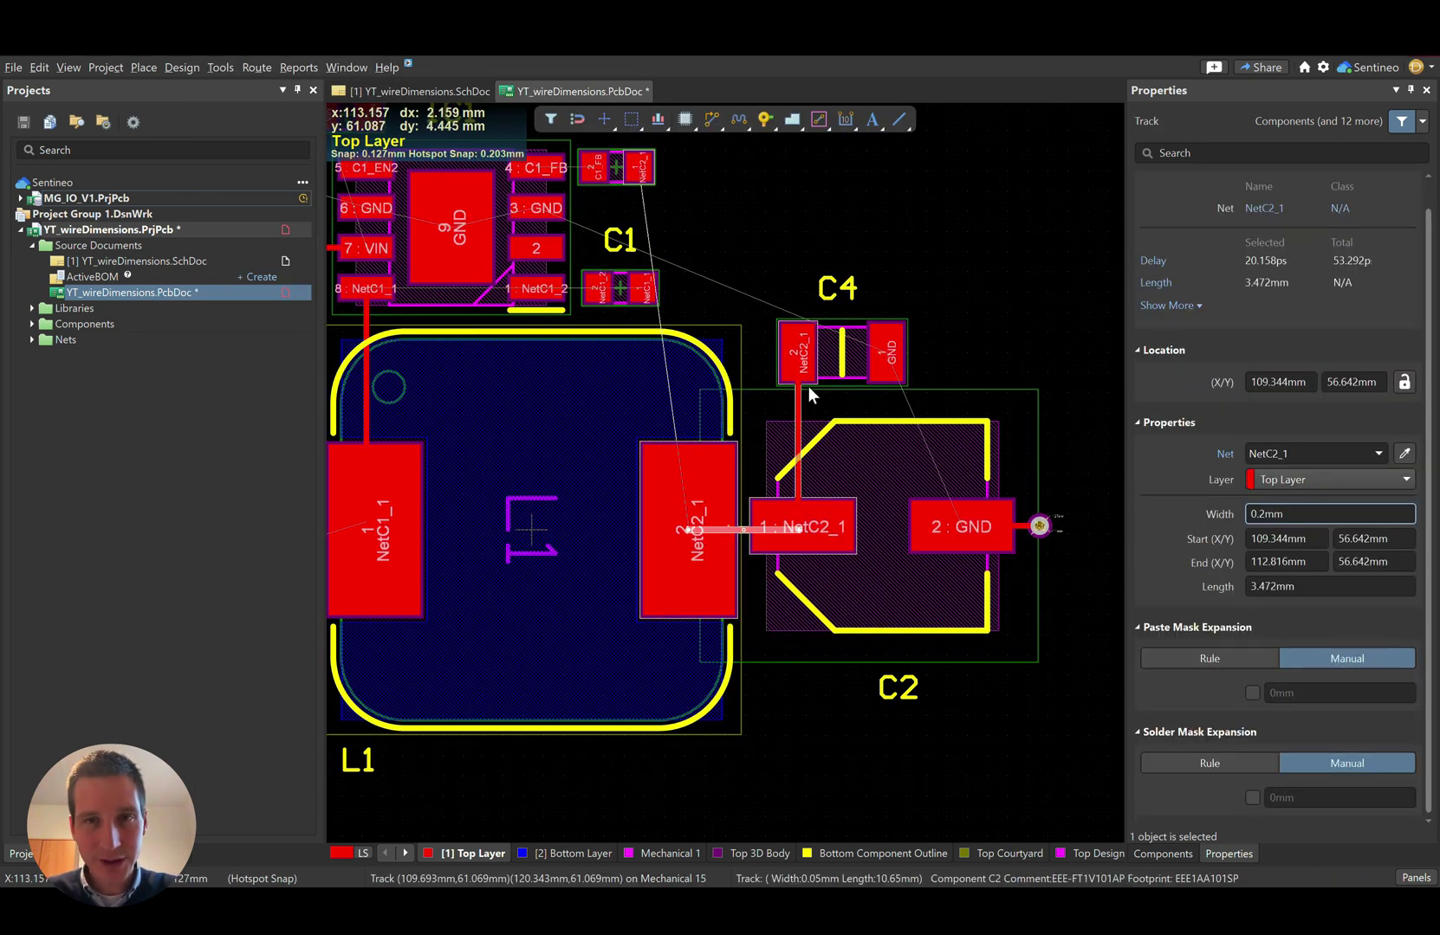
pyautogui.keyDown('shift'); pyautogui.click(798, 397); pyautogui.keyUp('shift')
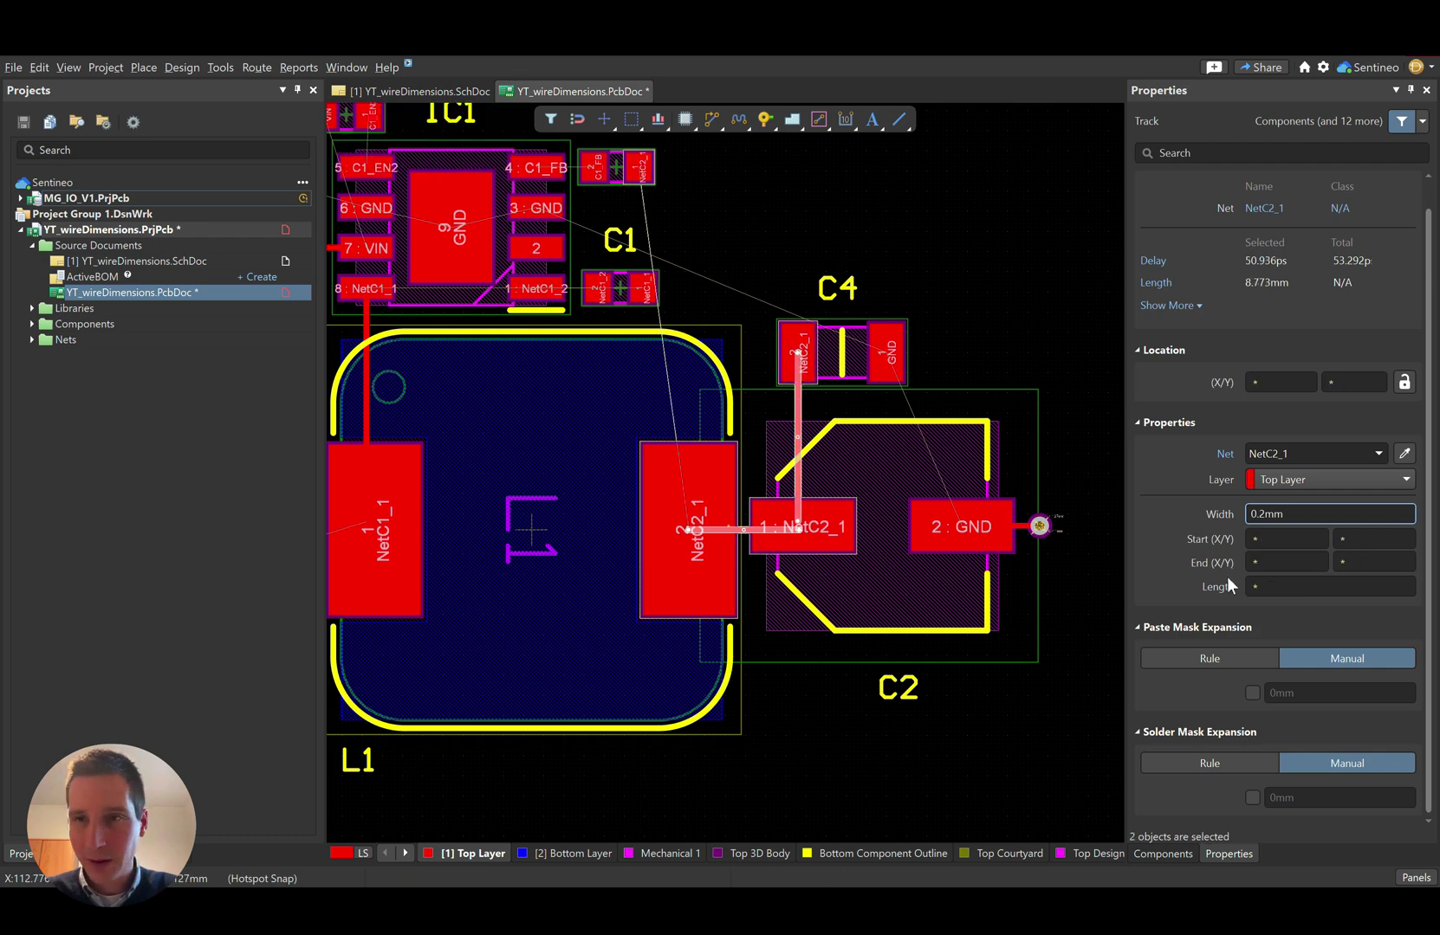
pyautogui.click(1266, 518)
pyautogui.press('BackSpace')
pyautogui.press('BackSpace')
pyautogui.press('BackSpace')
pyautogui.write('1.3')
pyautogui.press('Return')
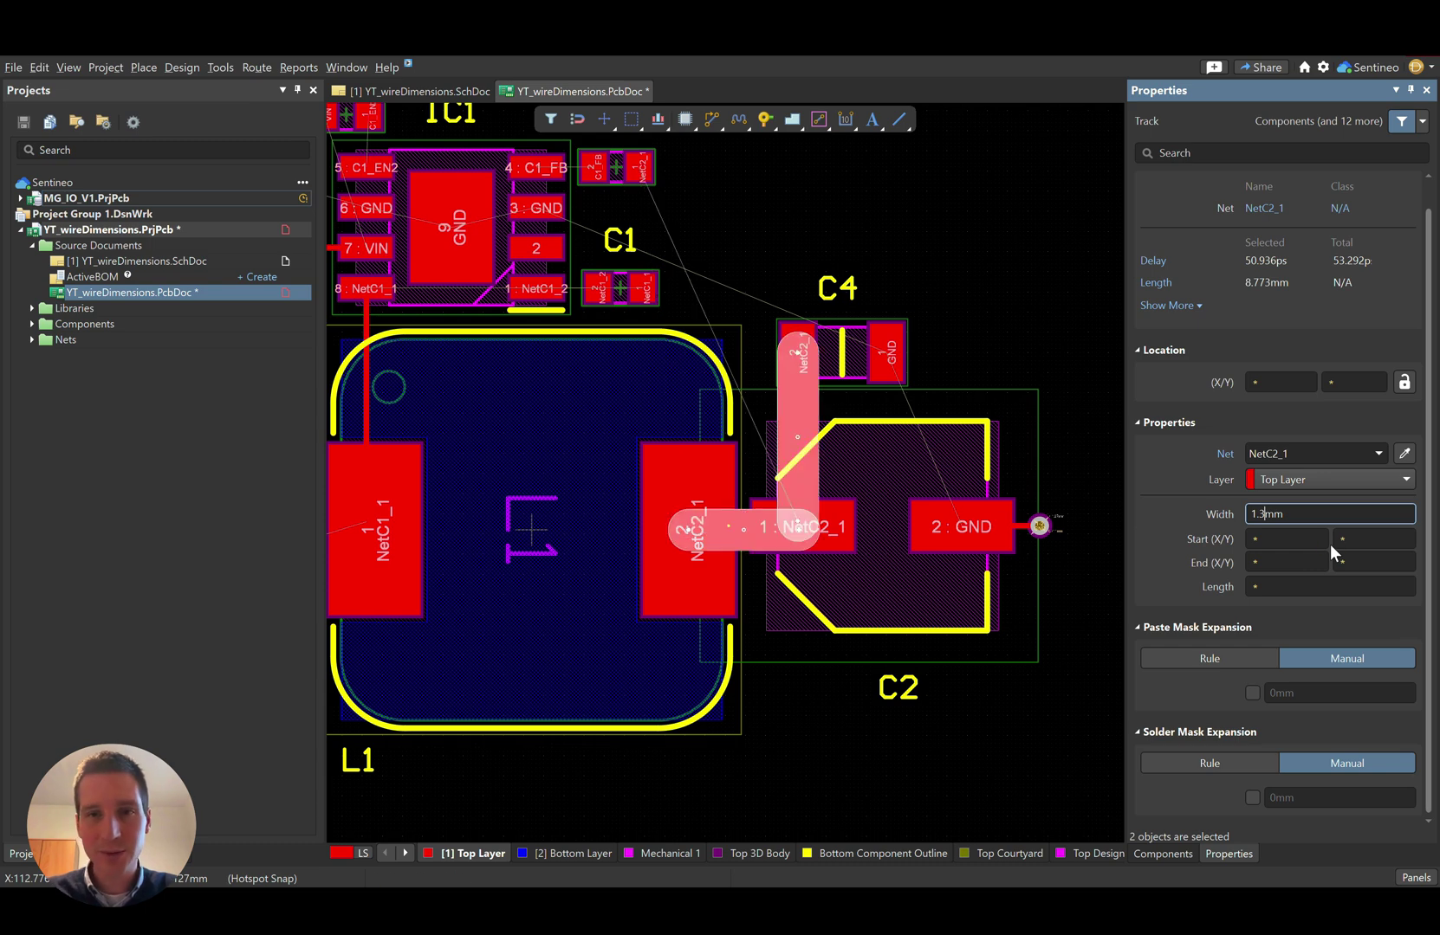
pyautogui.click(1051, 271)
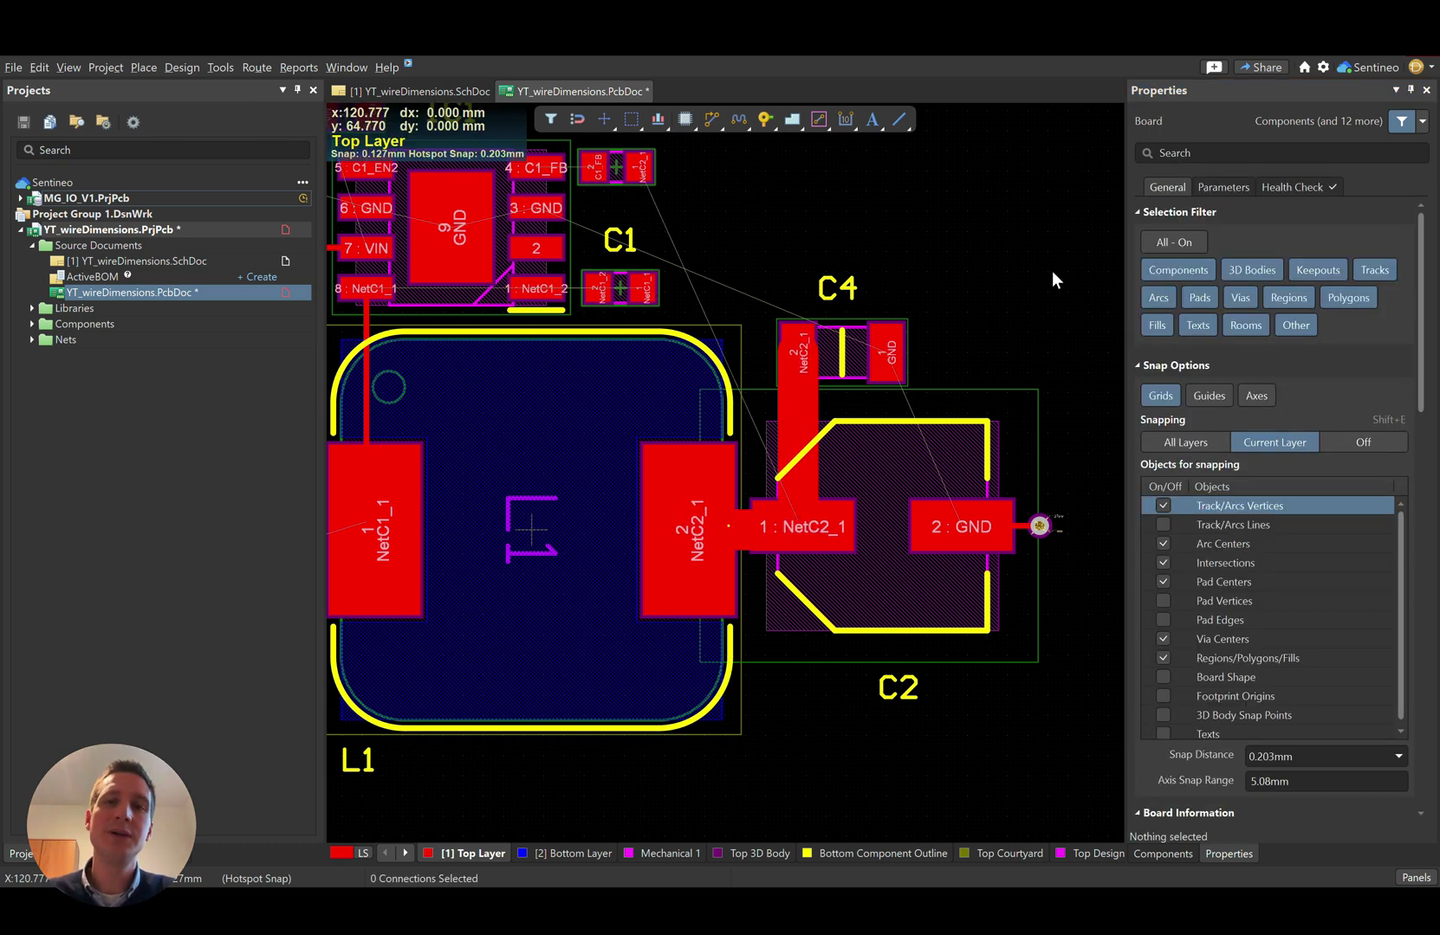
# - Examine how the widened track meets the C4 pad and check its width value
pyautogui.keyDown('ctrl'); pyautogui.scroll(3, 802, 349); pyautogui.keyUp('ctrl')
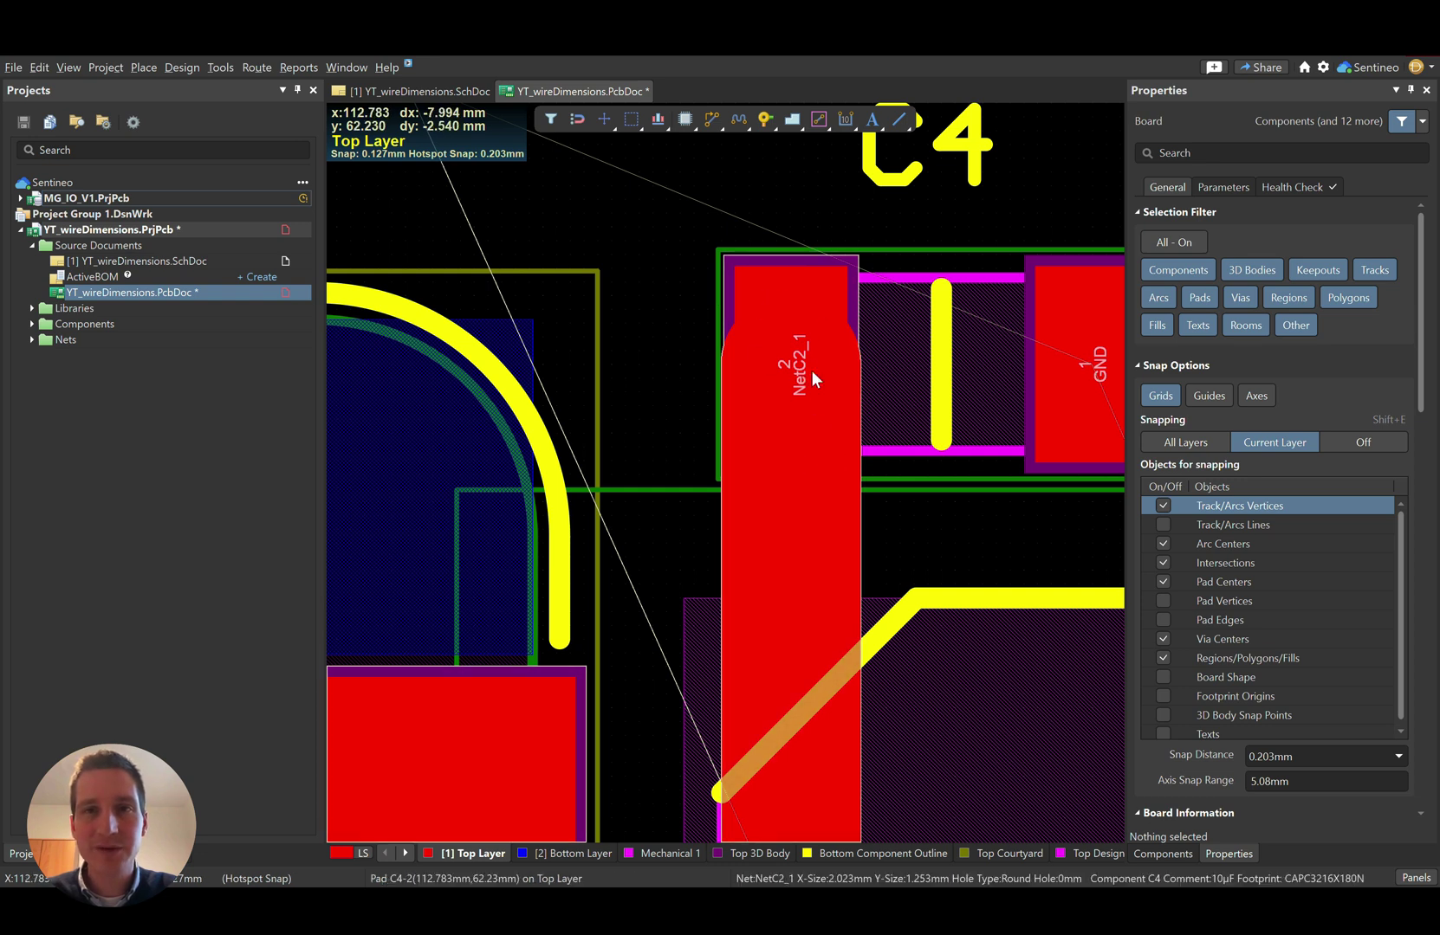
pyautogui.keyDown('ctrl'); pyautogui.scroll(-2, 750, 281); pyautogui.keyUp('ctrl')
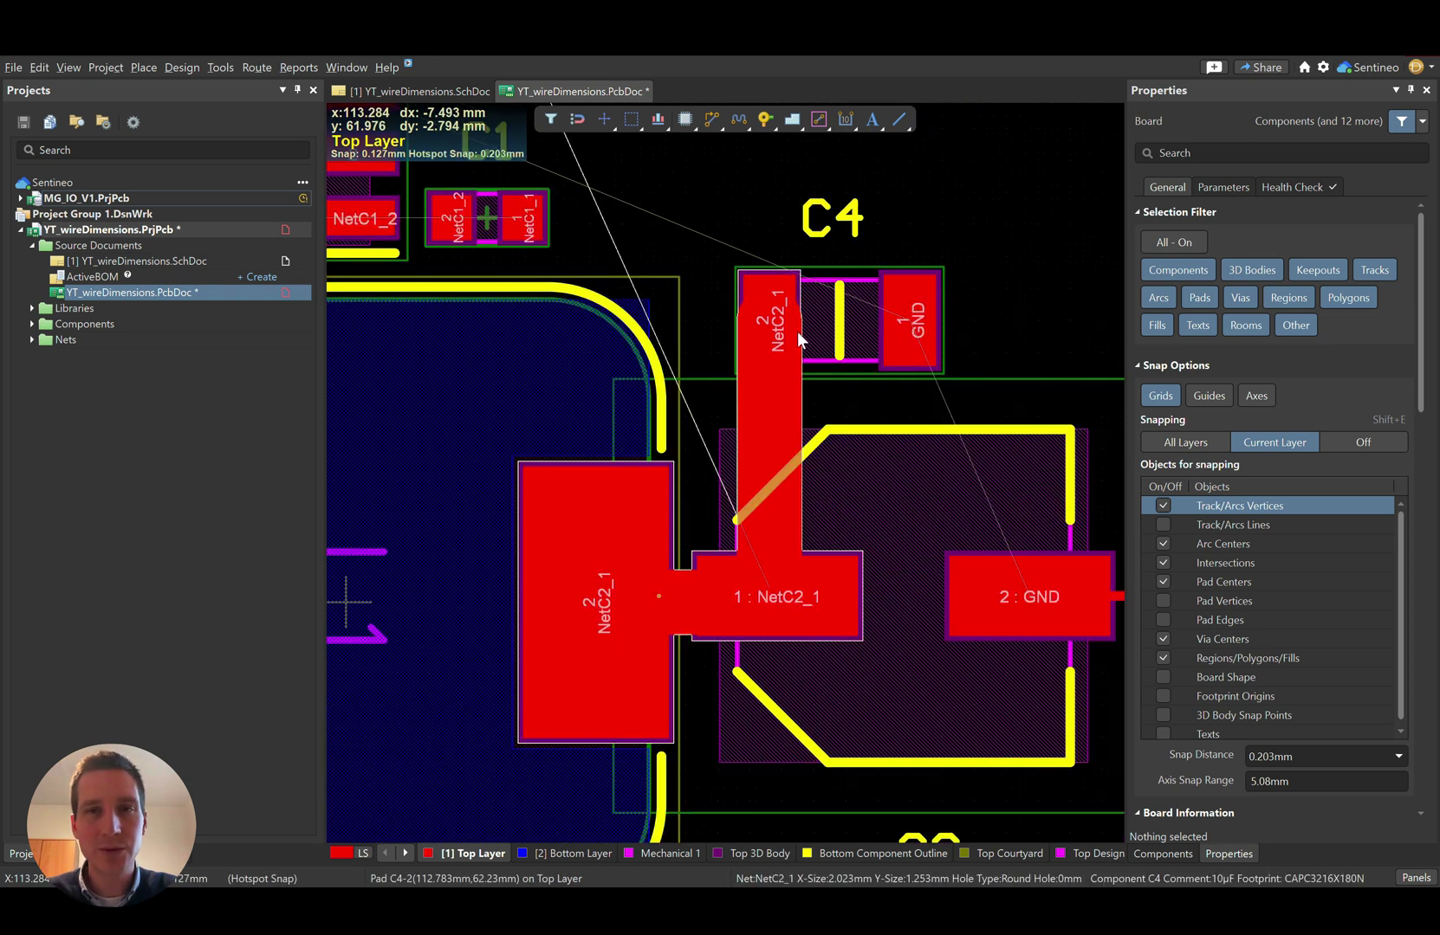
pyautogui.click(771, 410)
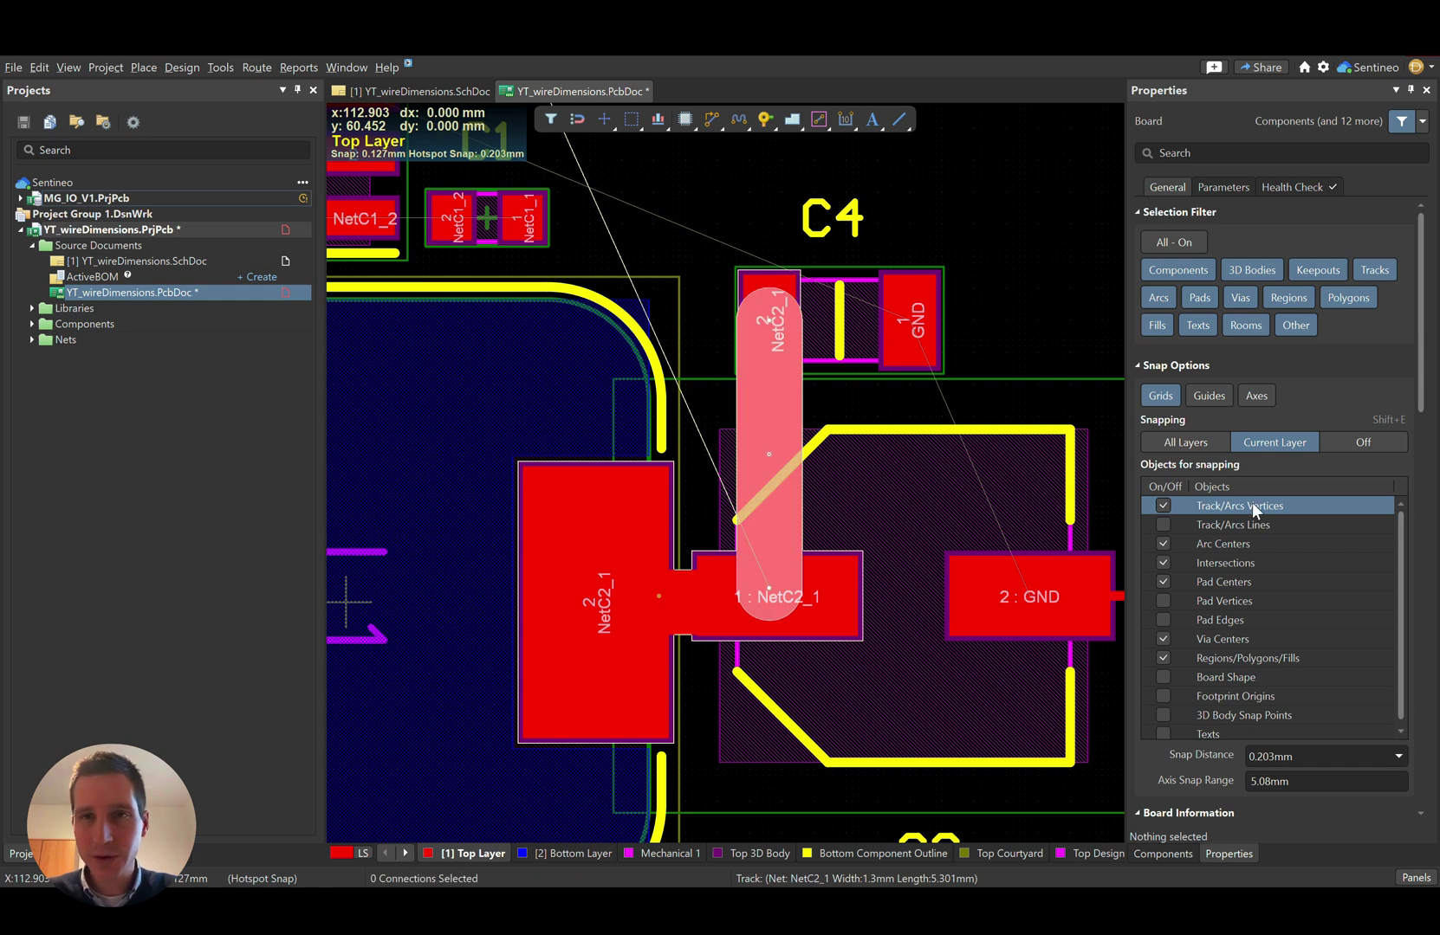
pyautogui.click(1257, 515)
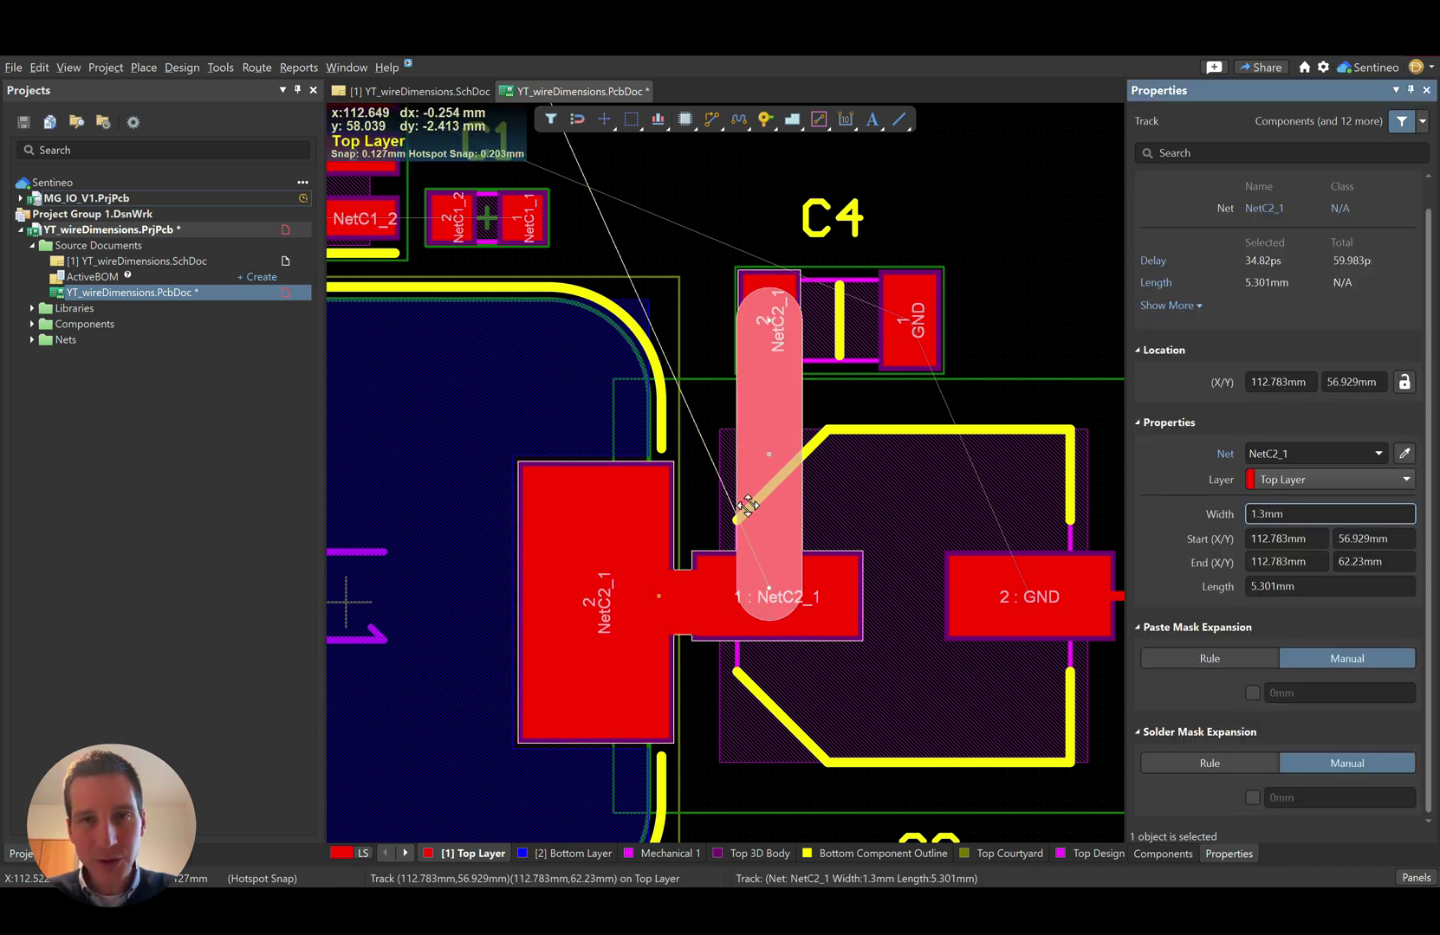
pyautogui.click(1011, 308)
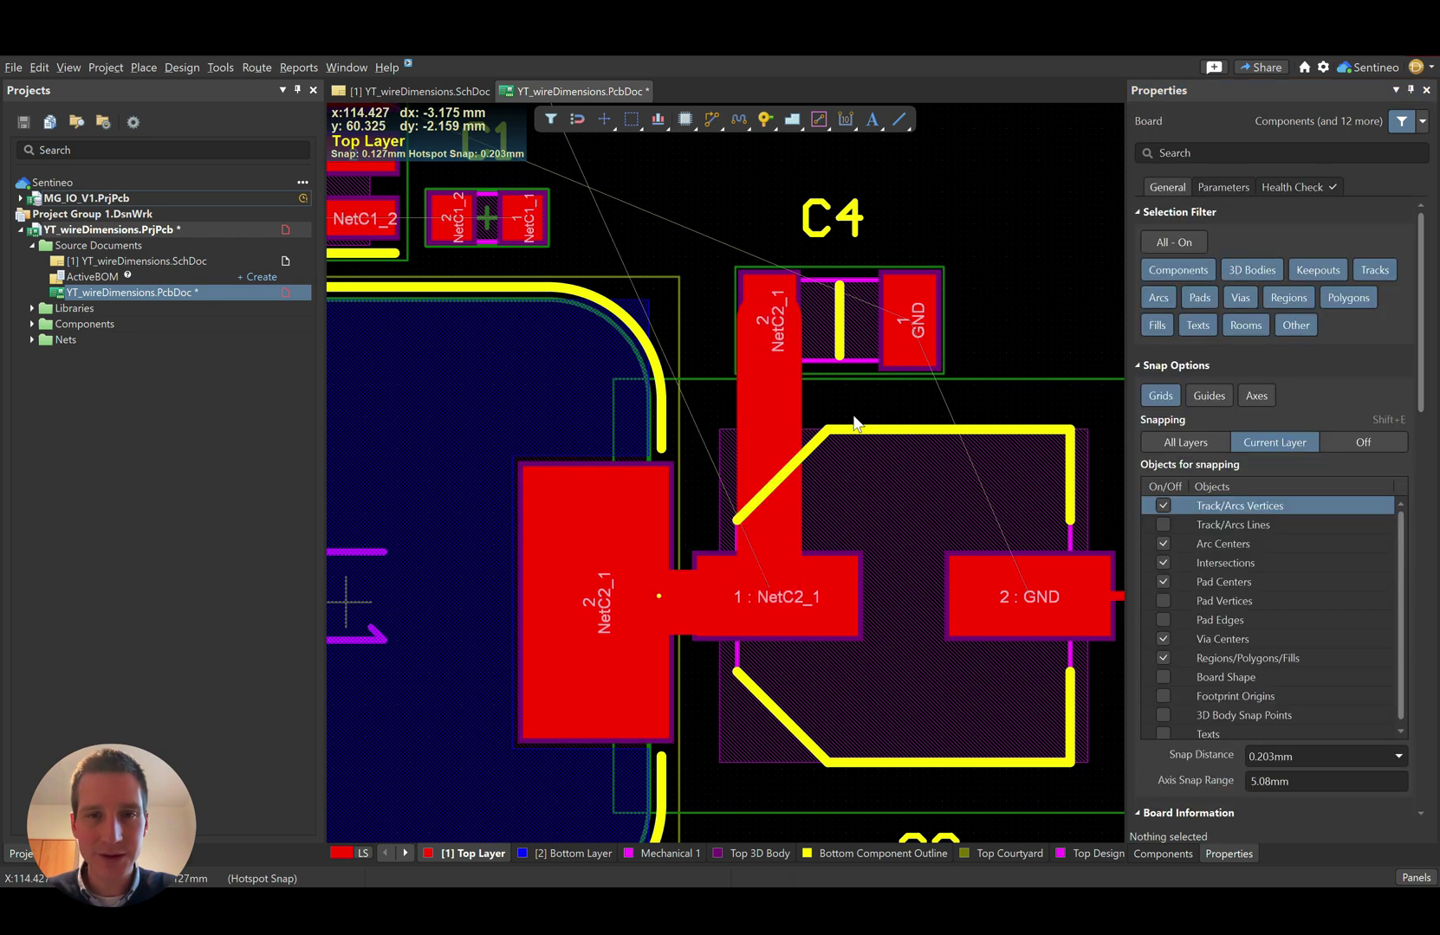
pyautogui.keyDown('ctrl'); pyautogui.scroll(-3, 853, 423); pyautogui.keyUp('ctrl')
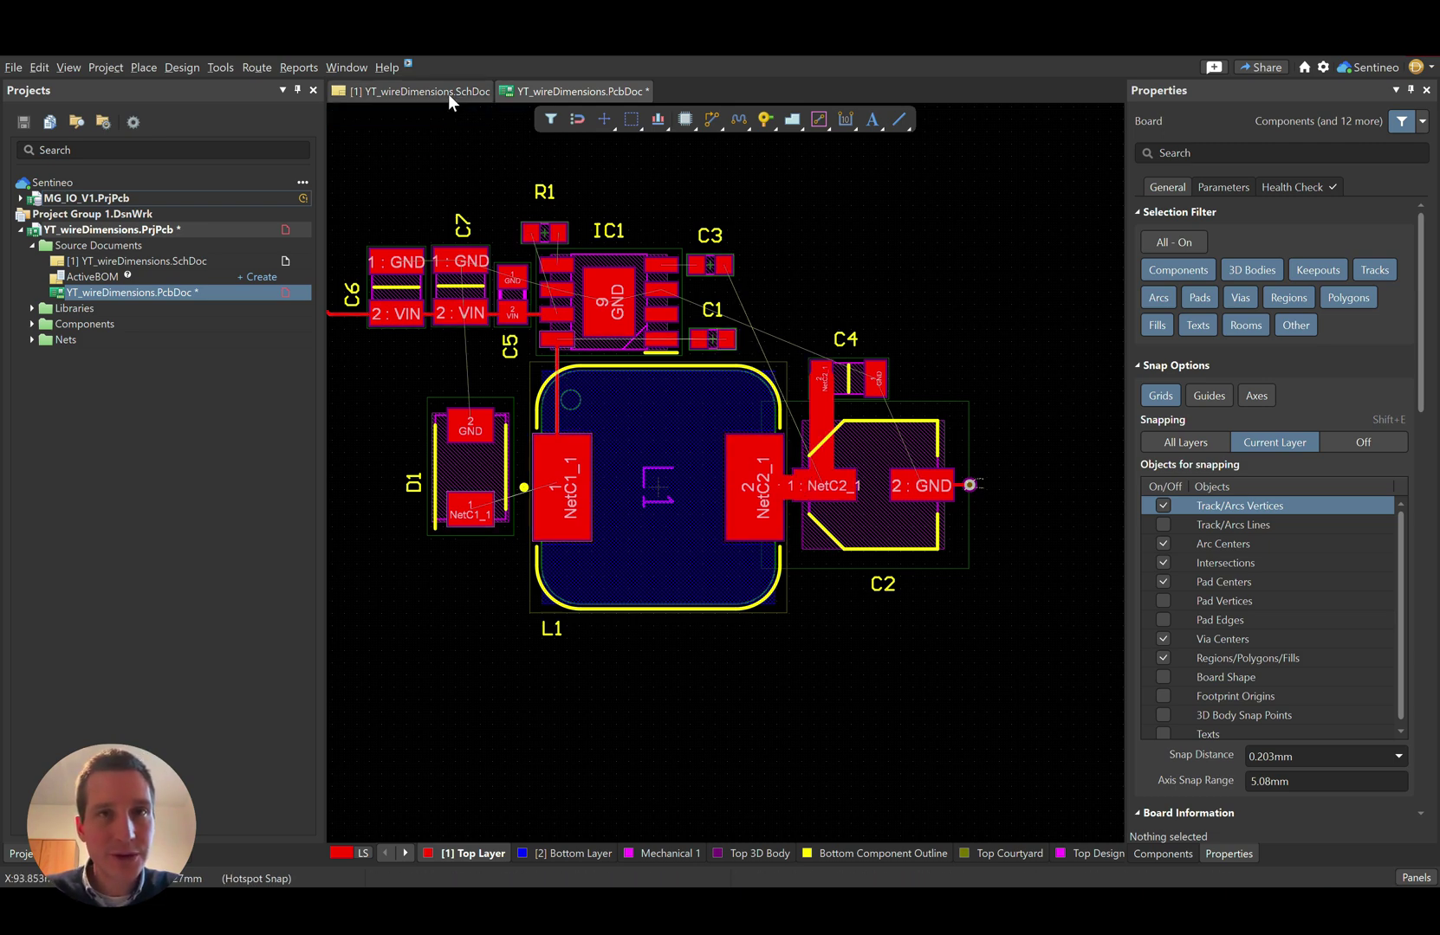
# - Select the wire between IC1's SW pin and L1 in the schematic and return to the PCB layout
pyautogui.hotkey('ctrl', 'Tab')
pyautogui.click(719, 387)
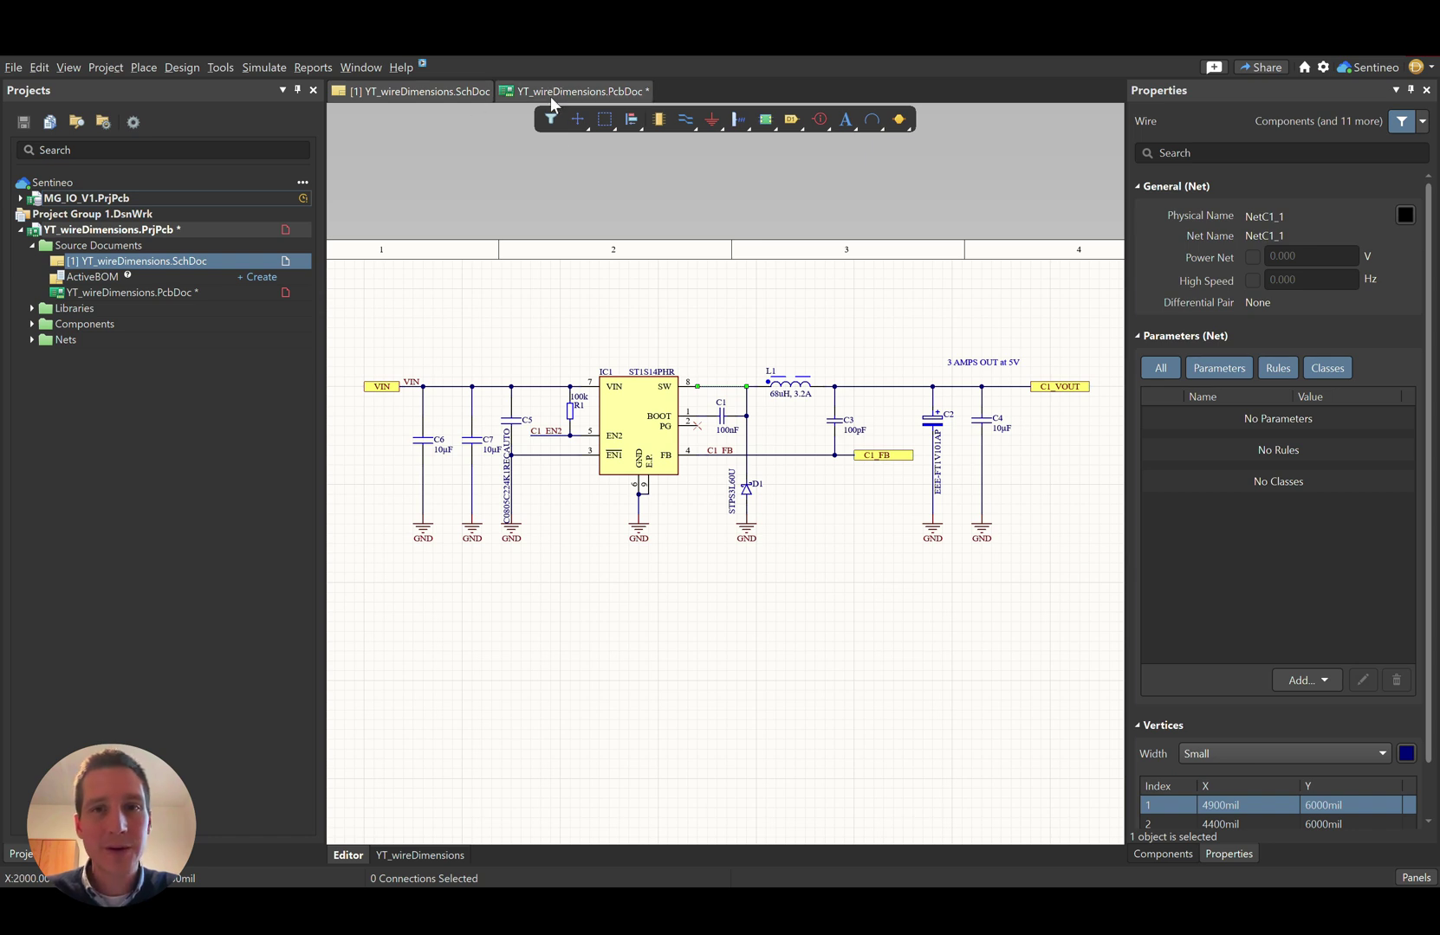
pyautogui.hotkey('ctrl', 'Tab')
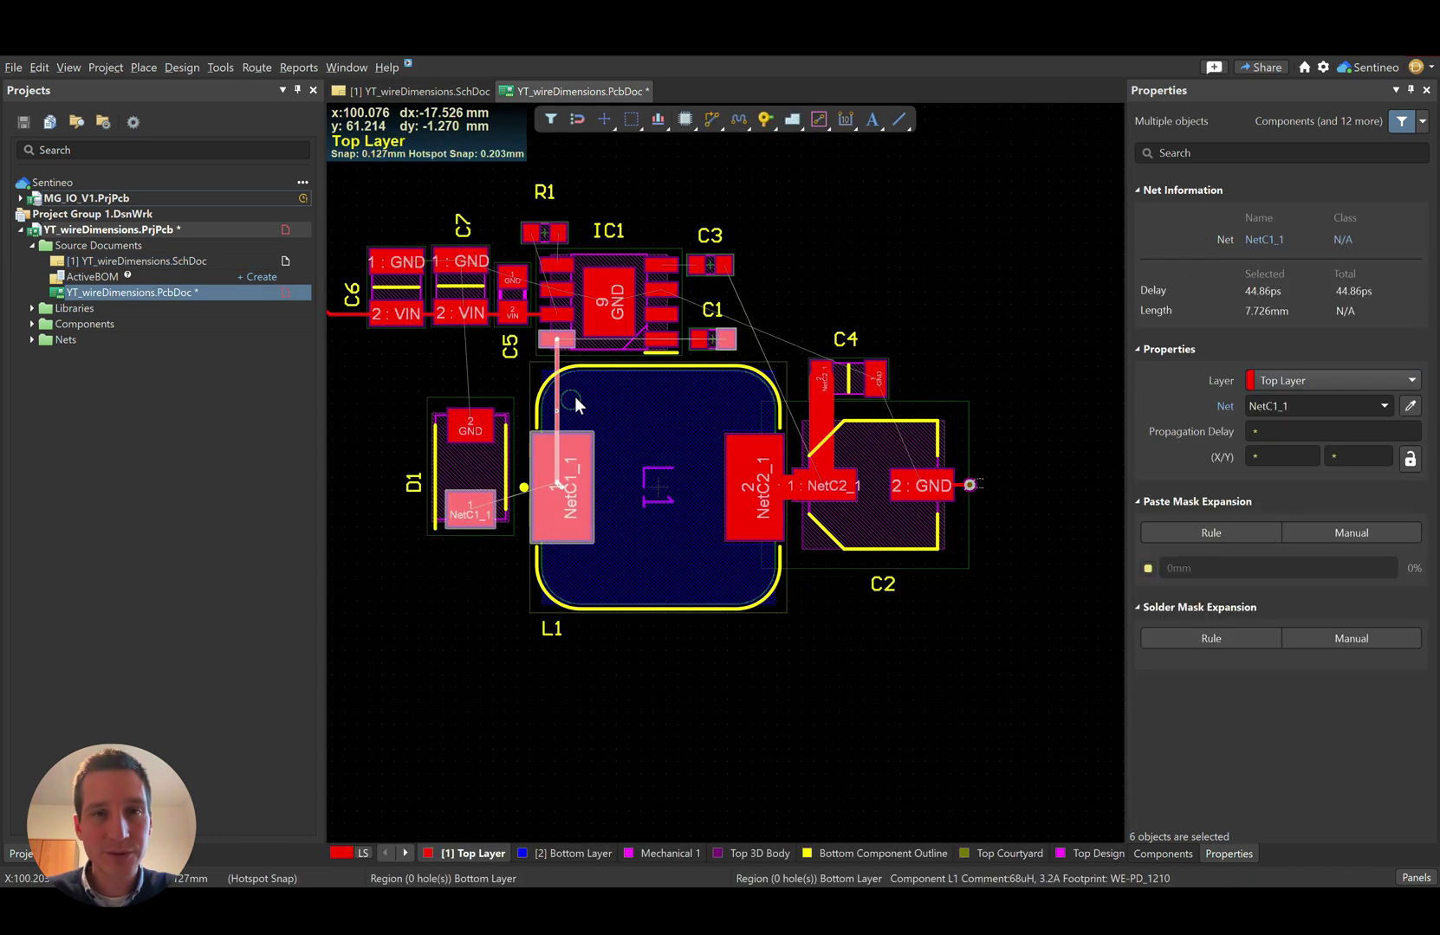
# - Set the width of the NetC1_1 track between IC1 pad 8 and L1 to 1.3 mm
pyautogui.keyDown('ctrl'); pyautogui.scroll(3, 532, 398); pyautogui.keyUp('ctrl')
pyautogui.click(459, 351)
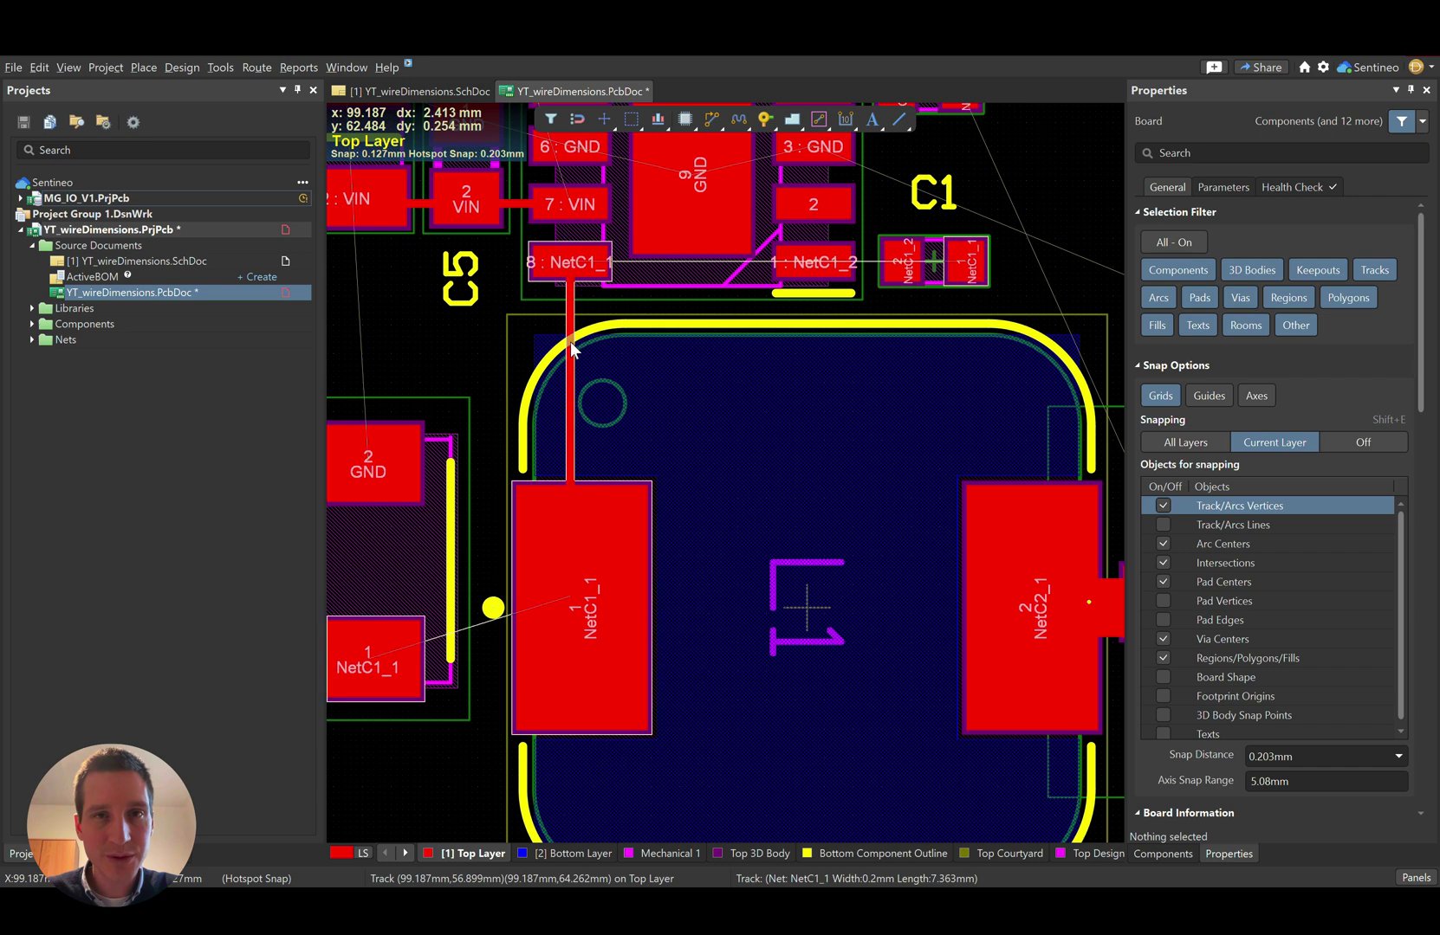
pyautogui.click(1267, 515)
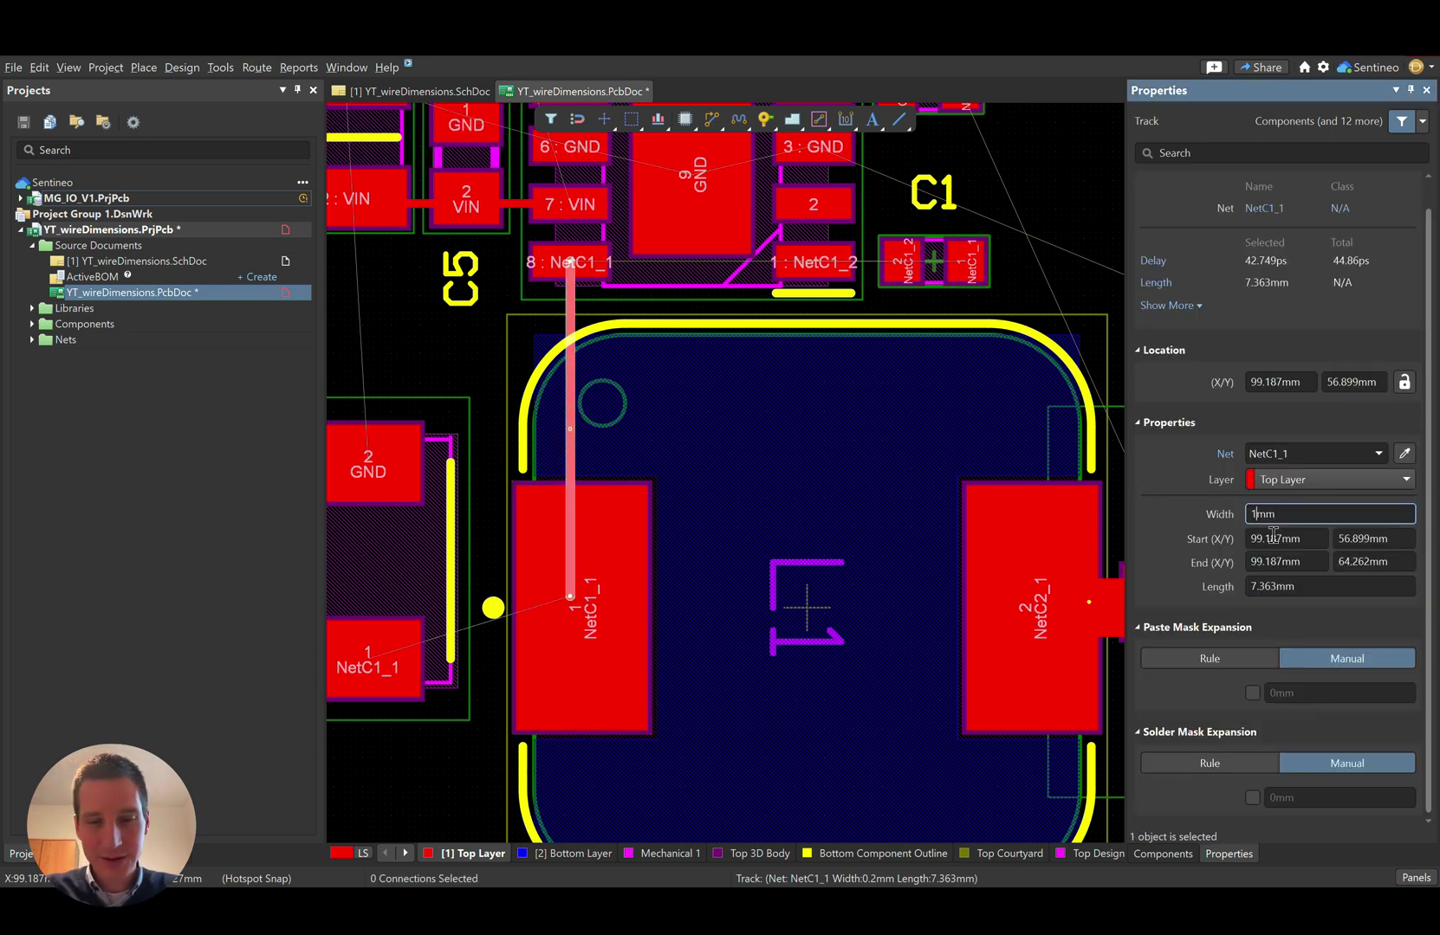
pyautogui.write('1.3')
pyautogui.press('Return')
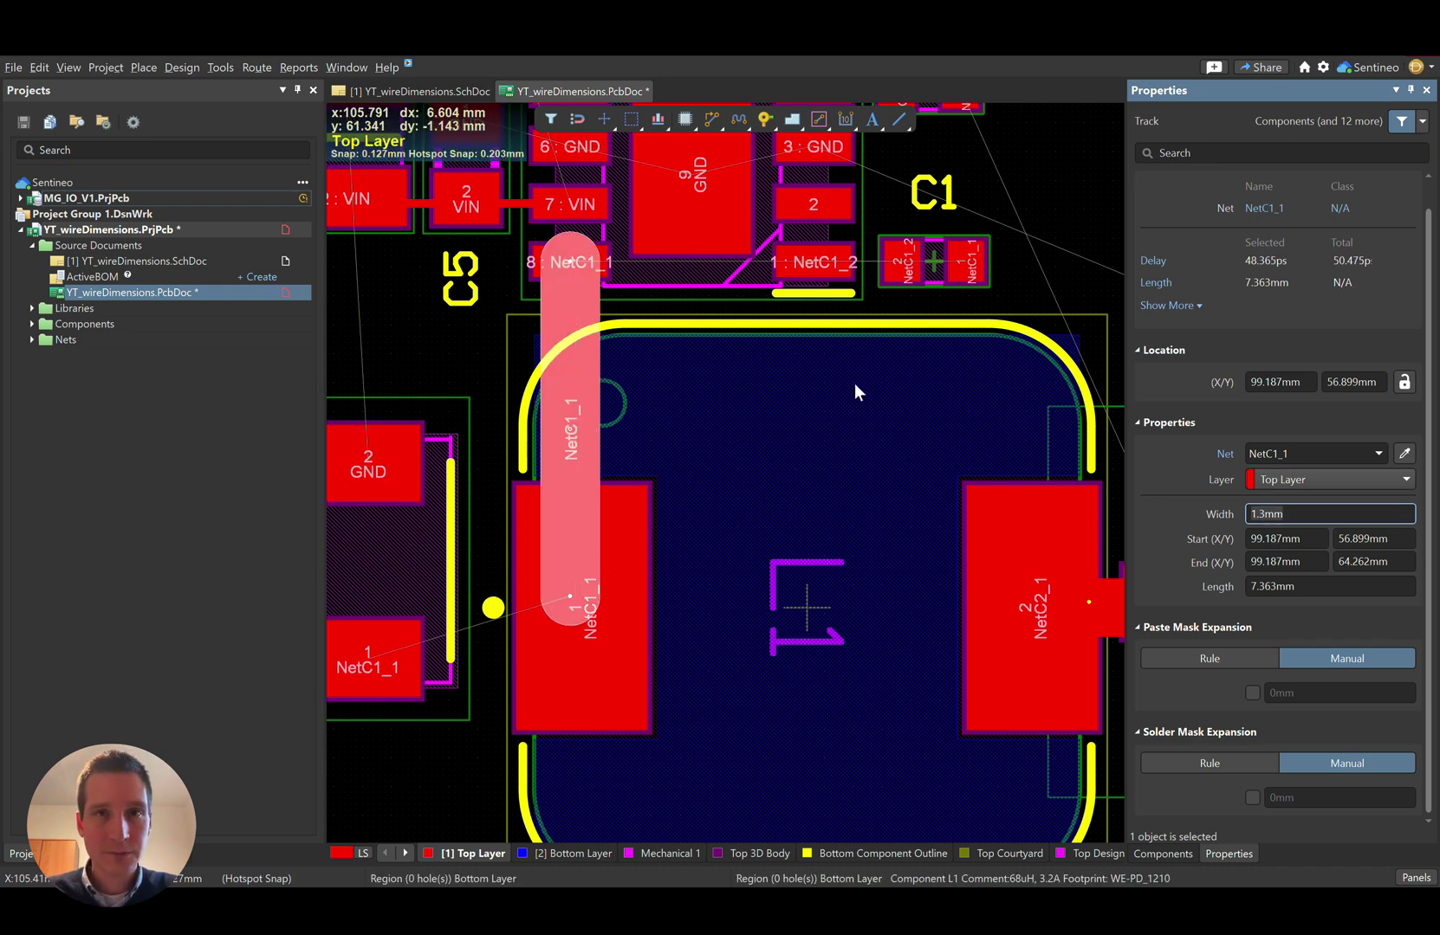
pyautogui.click(451, 351)
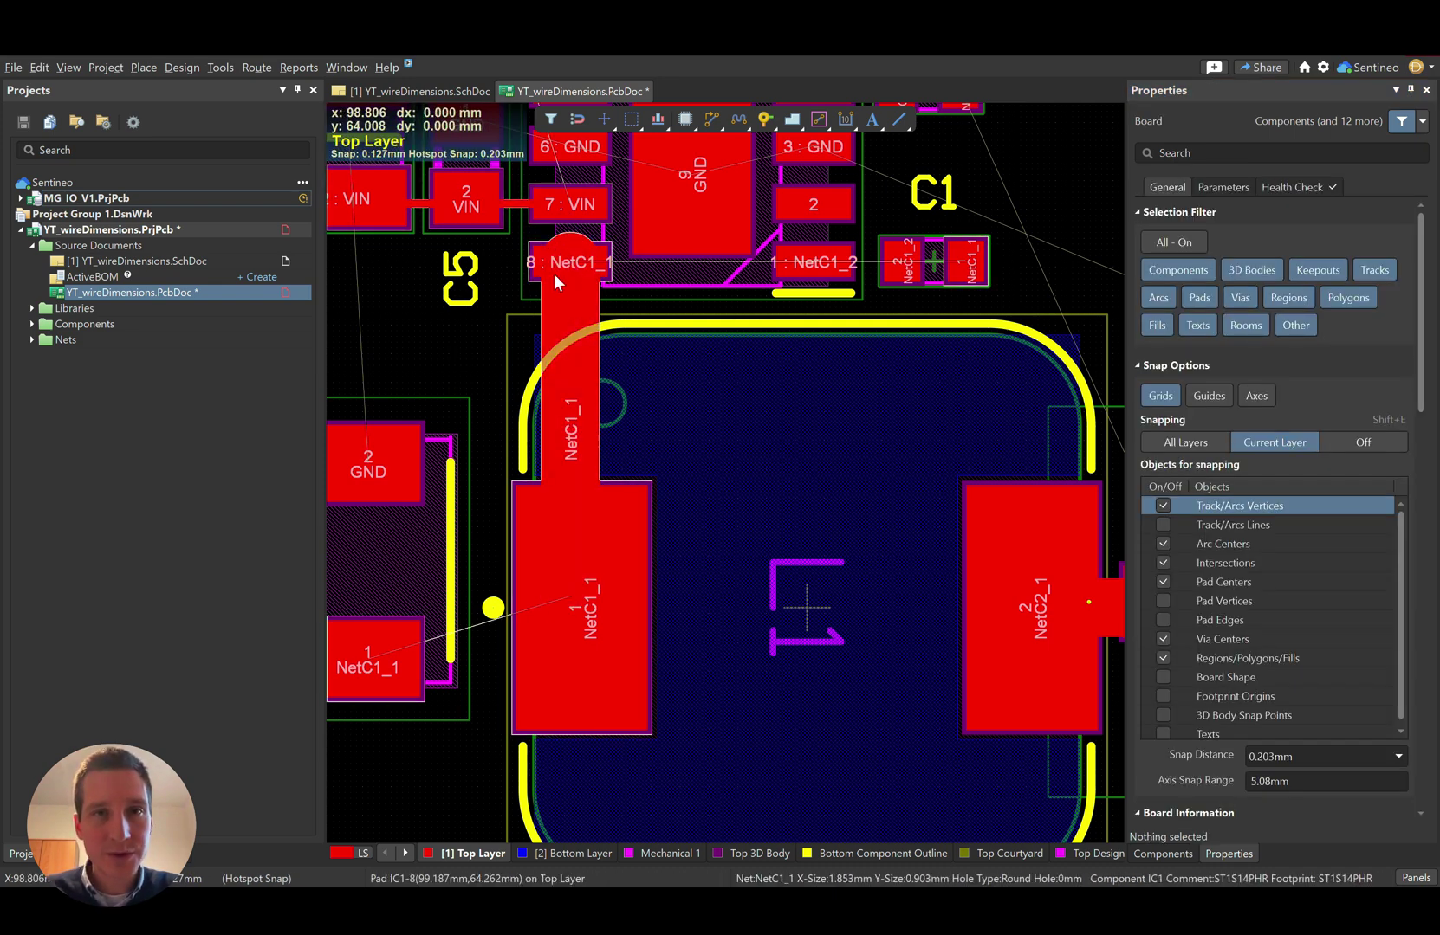
# - Shorten the NetC1_1 track at its IC1 pad 8 end by about 0.5 mm, pulling it back towards L1
pyautogui.click(567, 243)
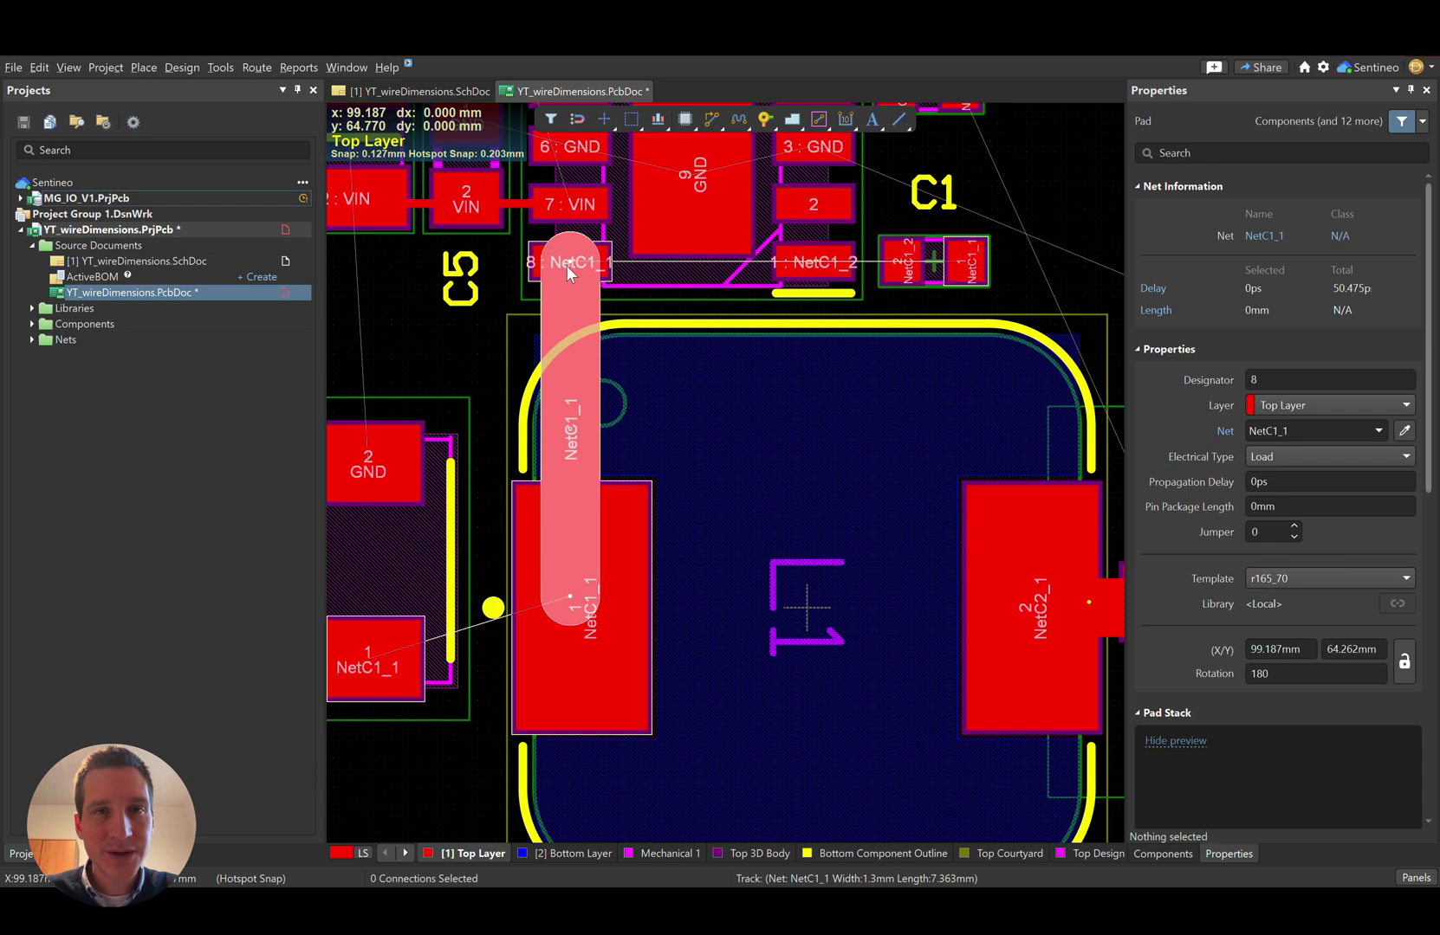
pyautogui.click(567, 262)
pyautogui.moveTo(569, 262); pyautogui.dragTo(569, 285)
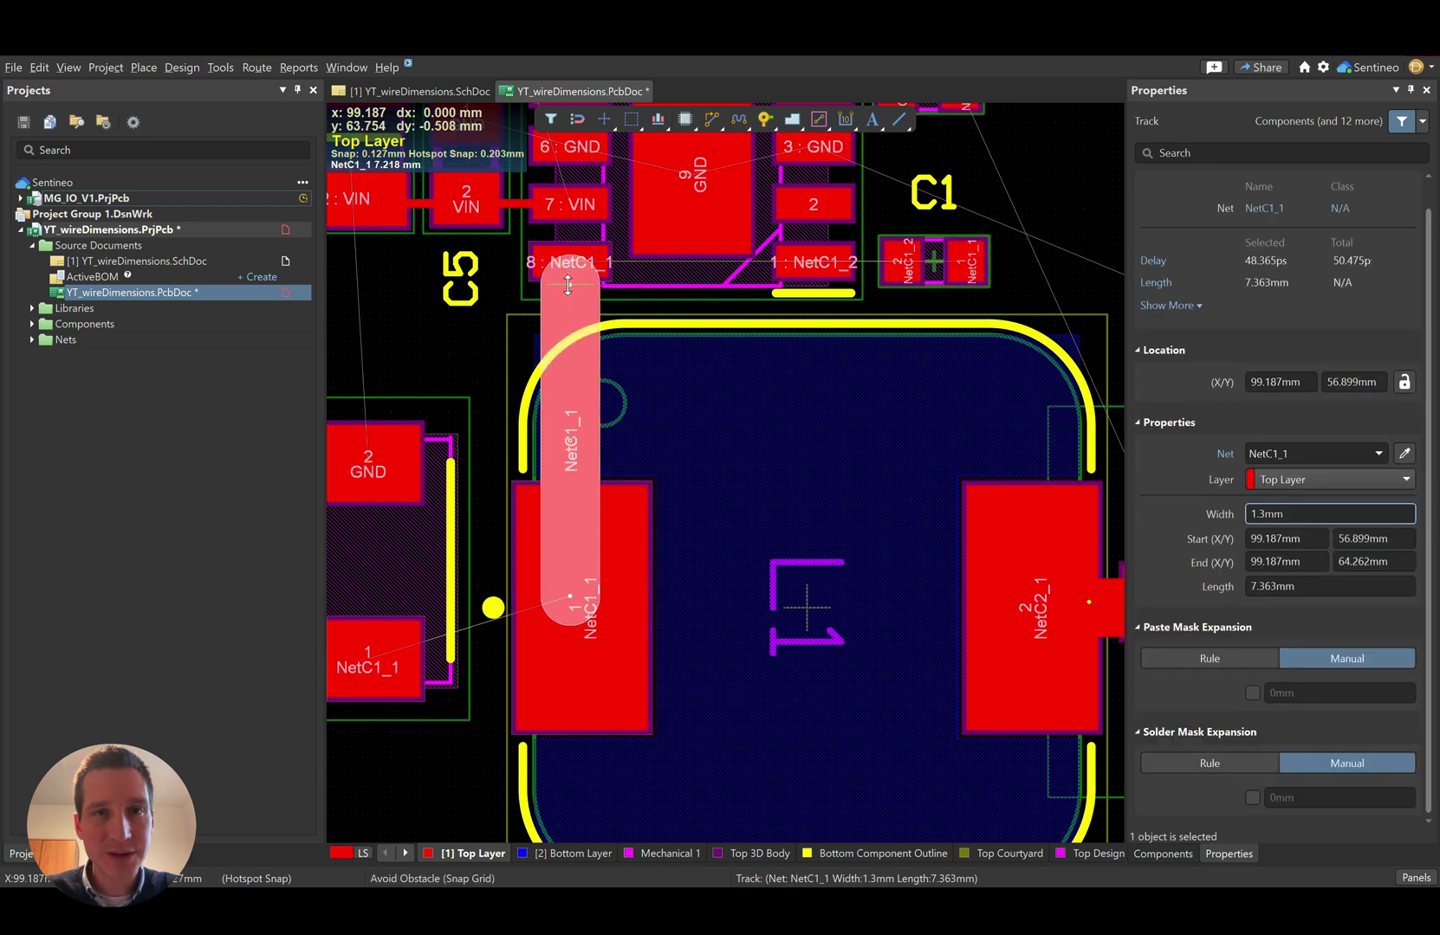
pyautogui.click(485, 338)
pyautogui.keyDown('ctrl'); pyautogui.scroll(-2, 541, 327); pyautogui.keyUp('ctrl')
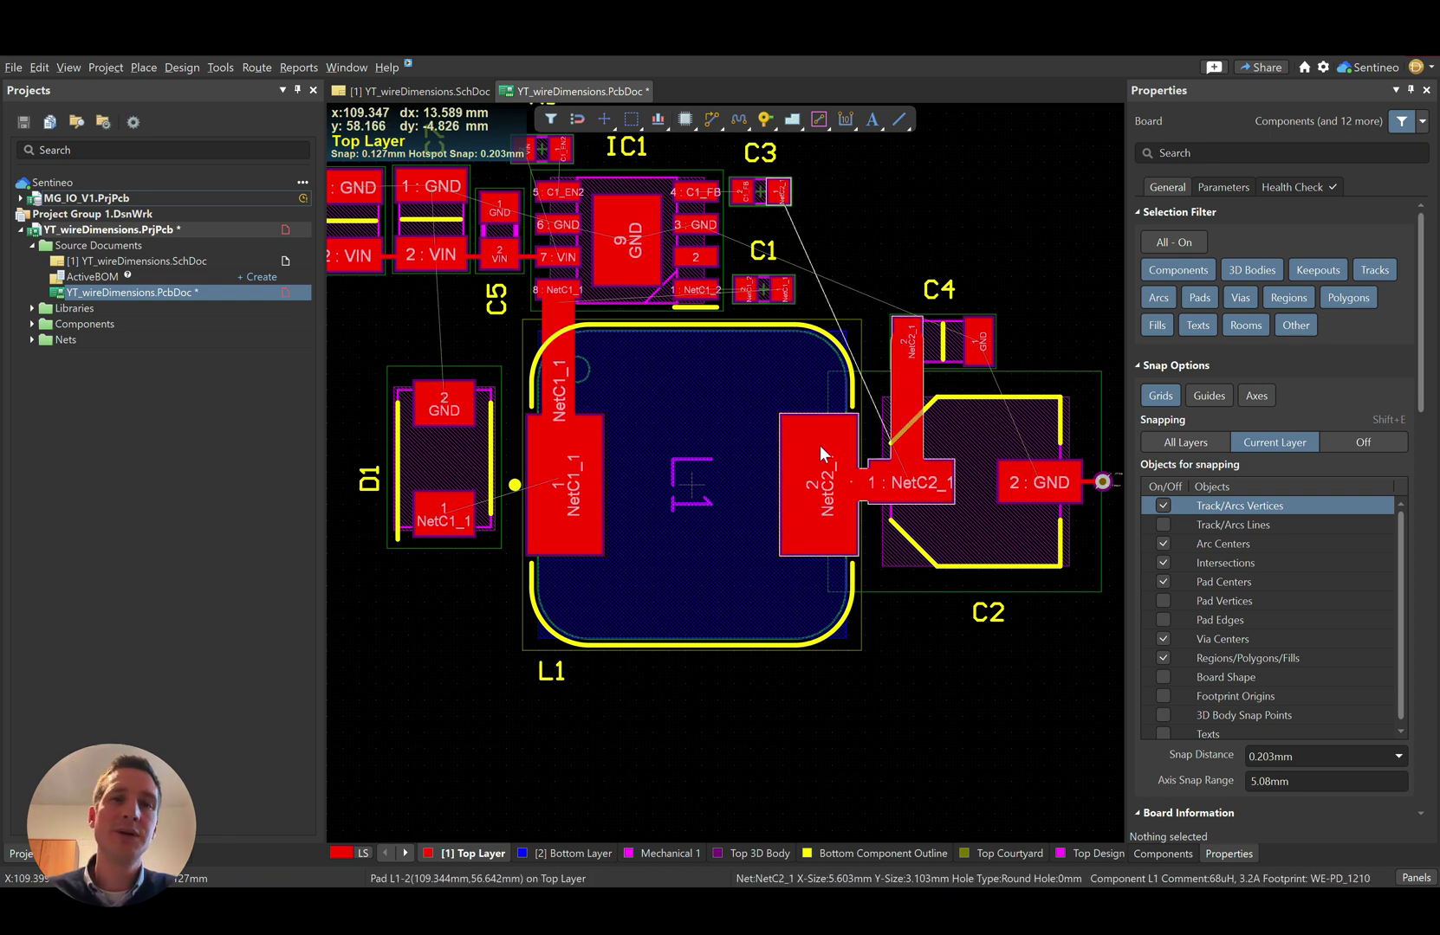
# - Check the width of the VIN input track and inspect the matching VIN net in the schematic
pyautogui.keyDown('ctrl'); pyautogui.scroll(-1, 820, 445); pyautogui.keyUp('ctrl')
pyautogui.moveTo(434, 341); pyautogui.dragTo(564, 377, button='right')
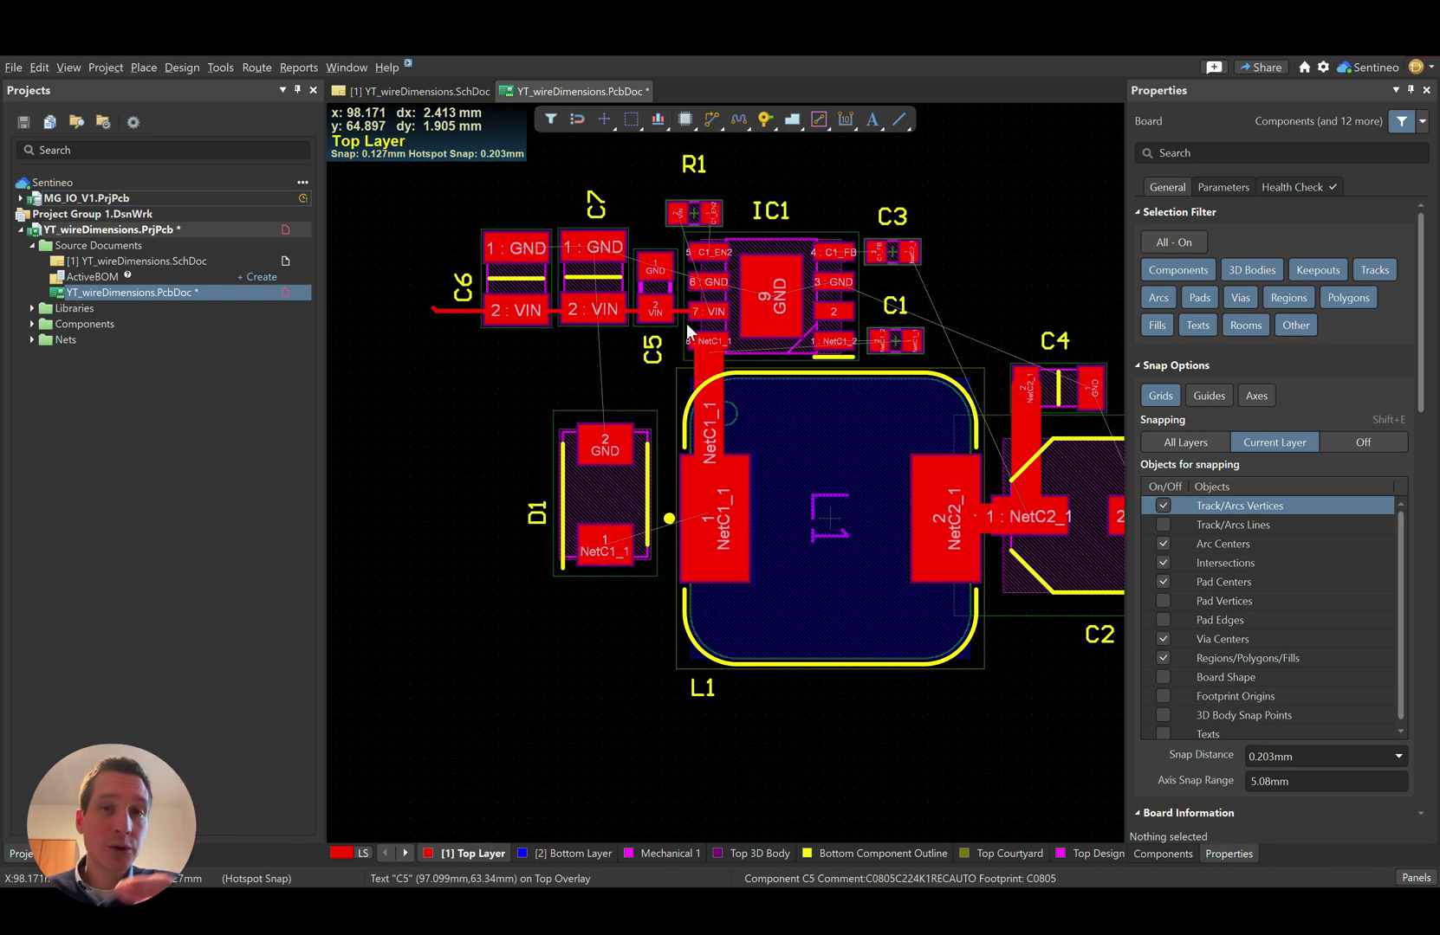
pyautogui.click(449, 310)
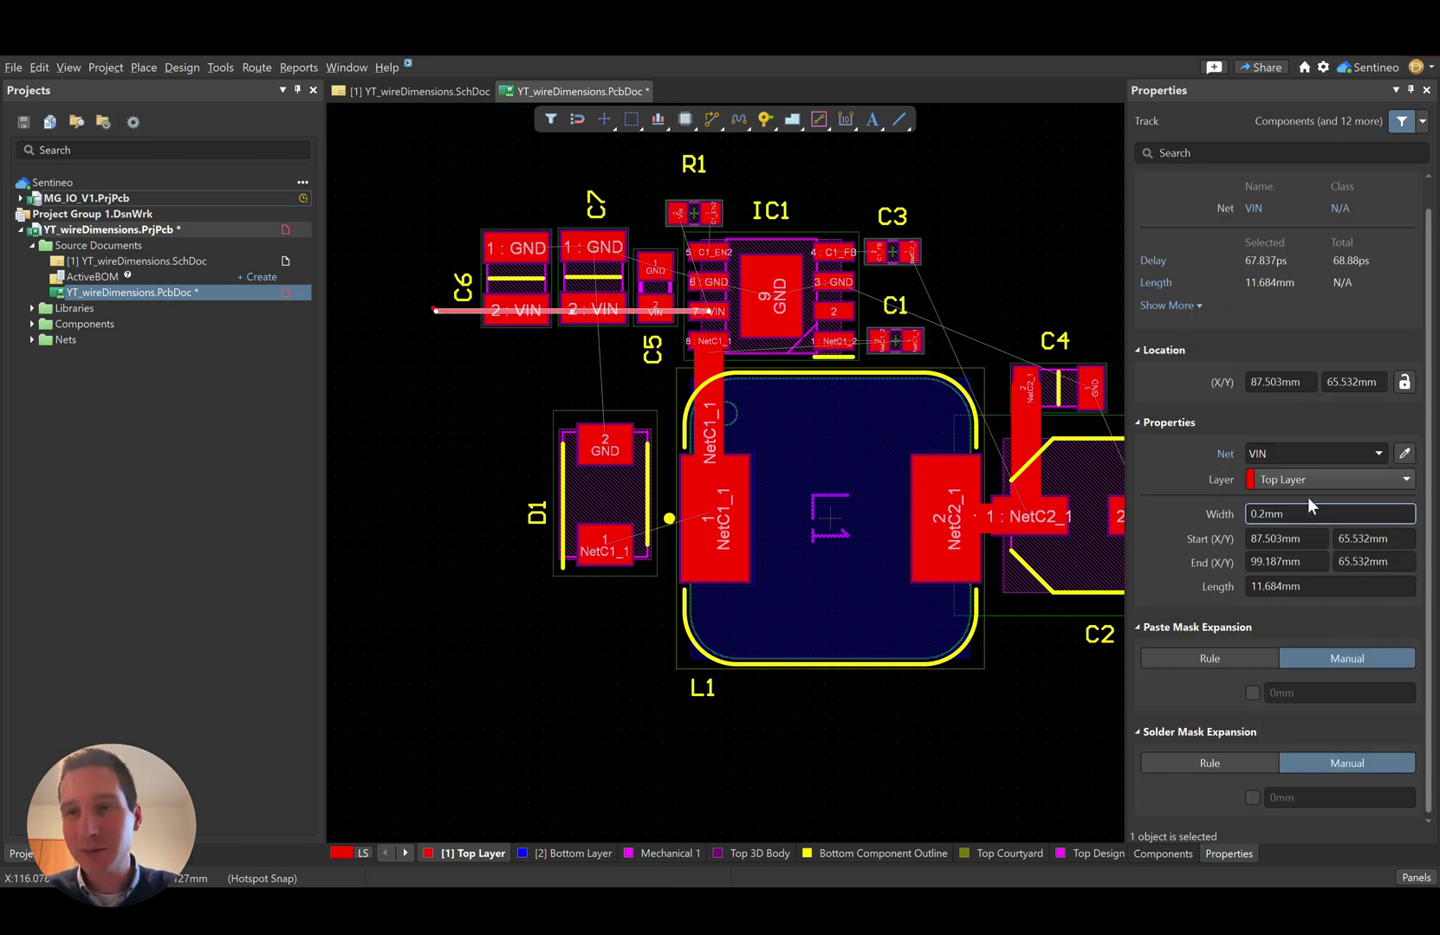
pyautogui.click(425, 92)
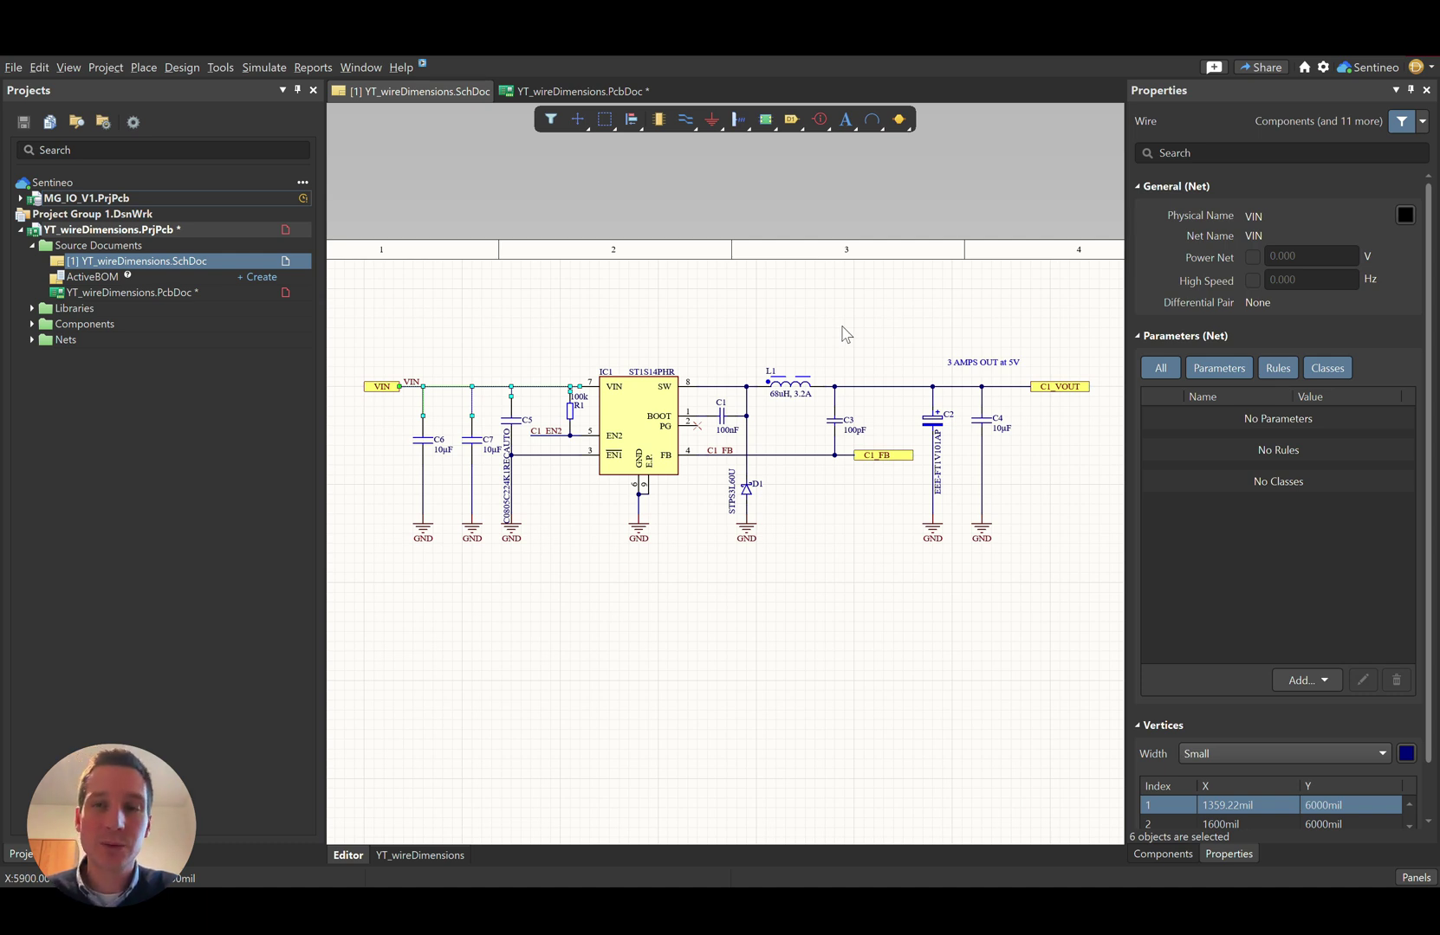
pyautogui.click(534, 291)
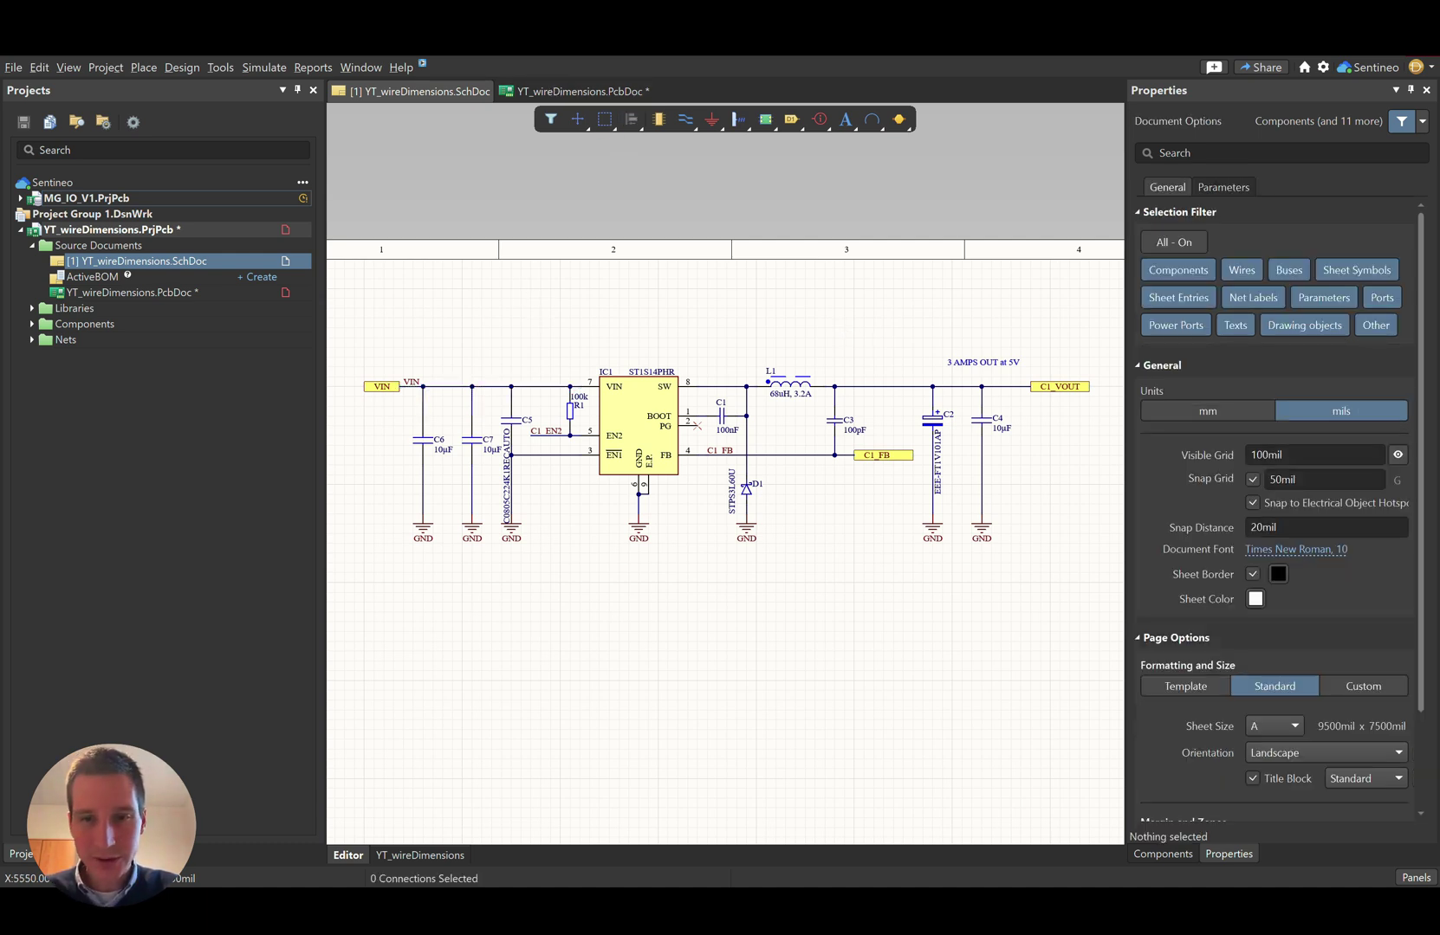
# - Calculate the conductor properties for a conductor width of 0,2 mm in Saturn PCB Toolkit and return to the PCB layout in Altium Designer
pyautogui.hotkey('alt', 'Tab')
pyautogui.moveTo(636, 215); pyautogui.dragTo(588, 210)
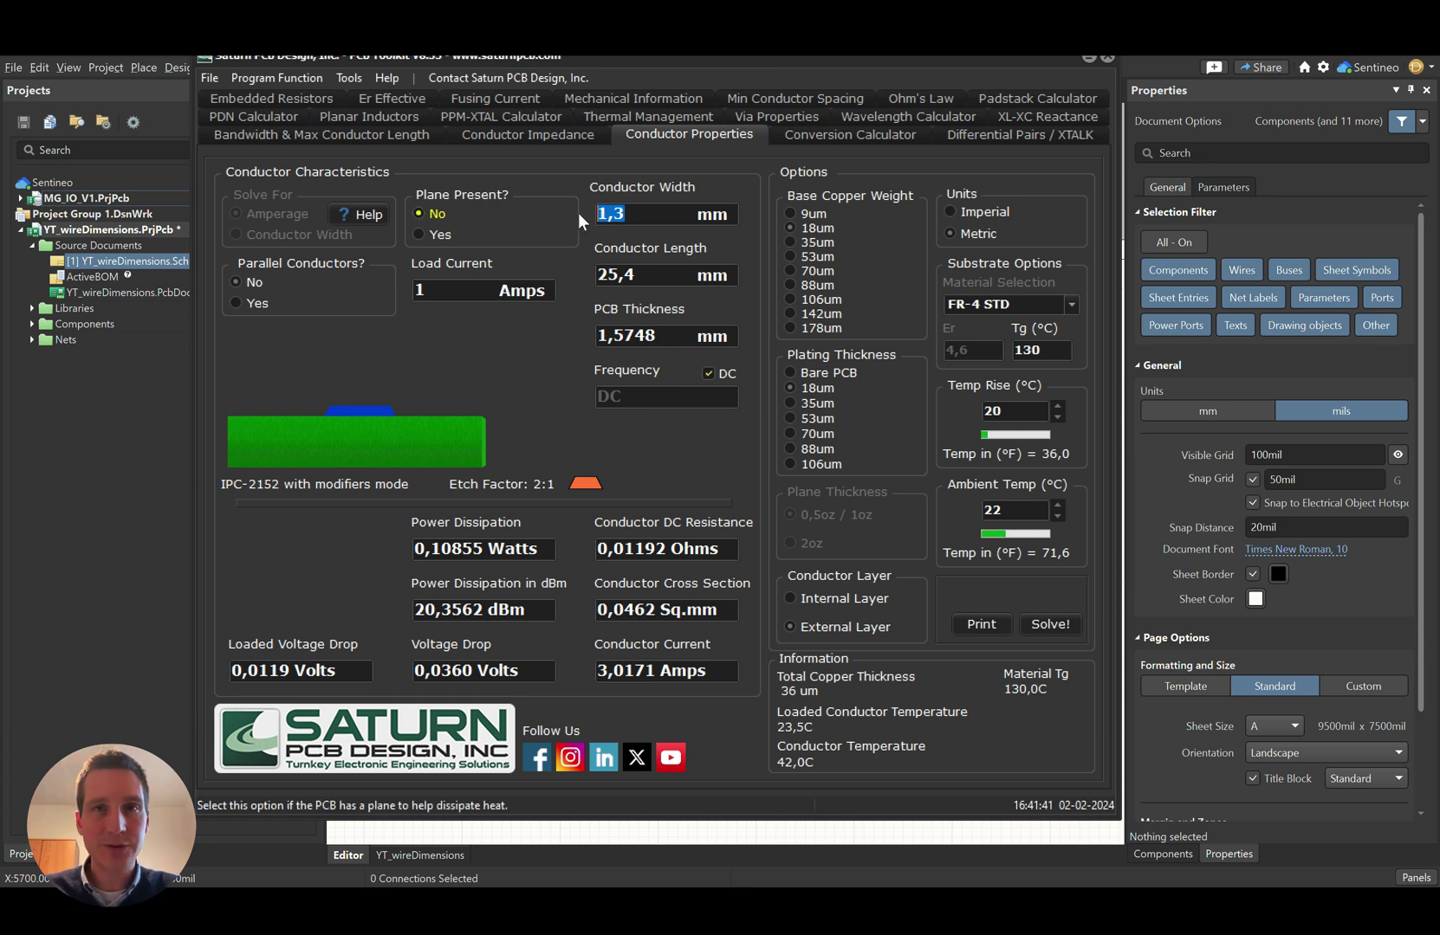
pyautogui.write('0,6')
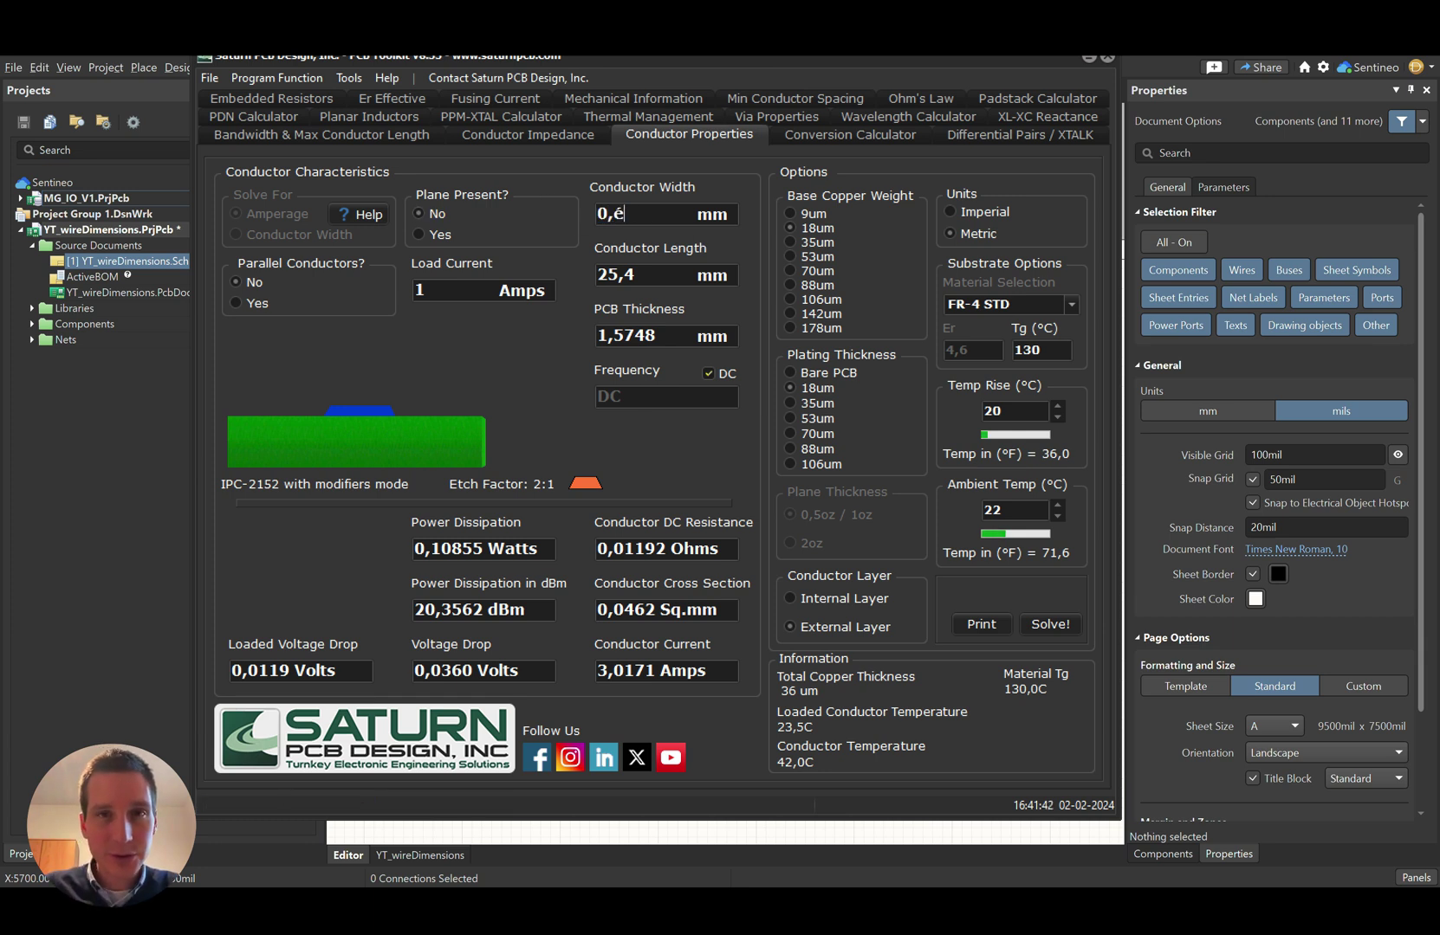
pyautogui.press('Return')
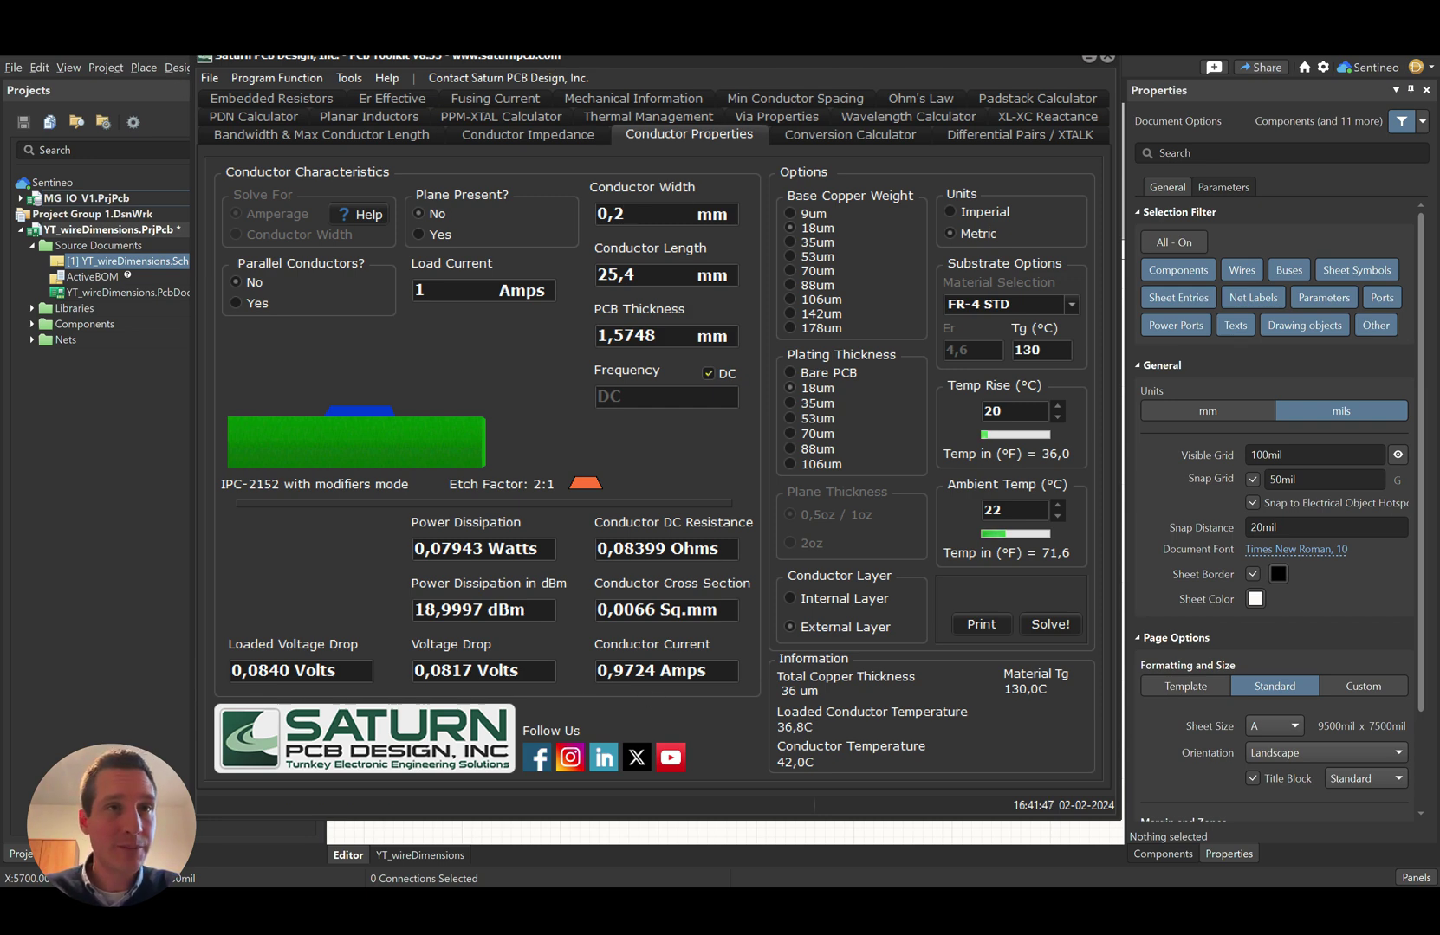
pyautogui.click(185, 82)
pyautogui.click(572, 91)
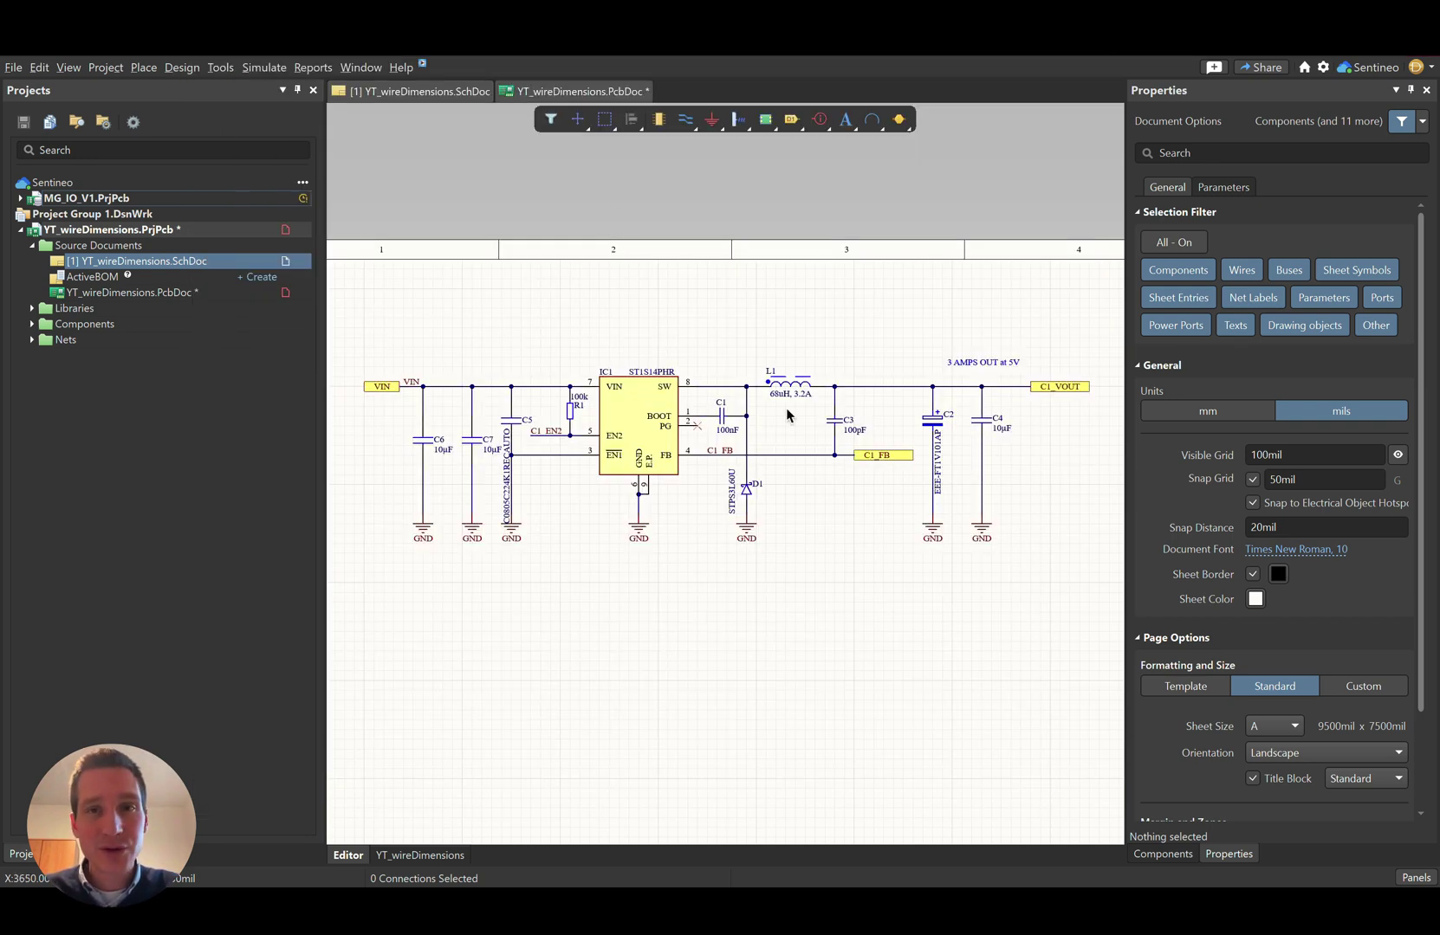
# - Examine the VIN track through C6, C7 and C5 and compare it with the calculated conductor current in Saturn PCB Toolkit
pyautogui.keyDown('ctrl'); pyautogui.scroll(-1, 500, 399); pyautogui.keyUp('ctrl')
pyautogui.moveTo(404, 355); pyautogui.dragTo(499, 404, button='right')
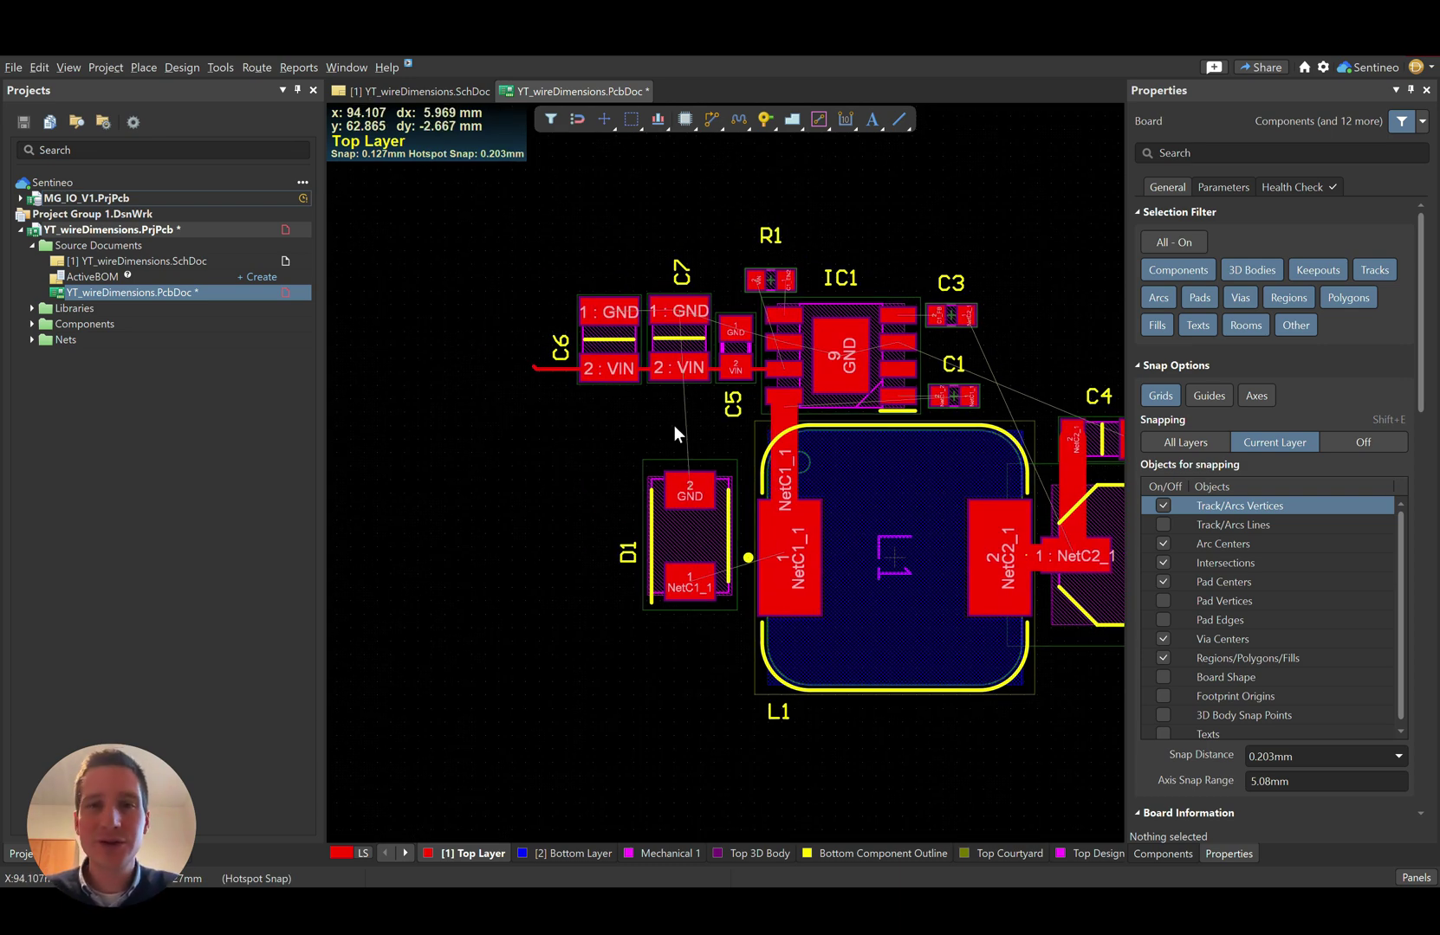
pyautogui.keyDown('ctrl'); pyautogui.scroll(3, 652, 395); pyautogui.keyUp('ctrl')
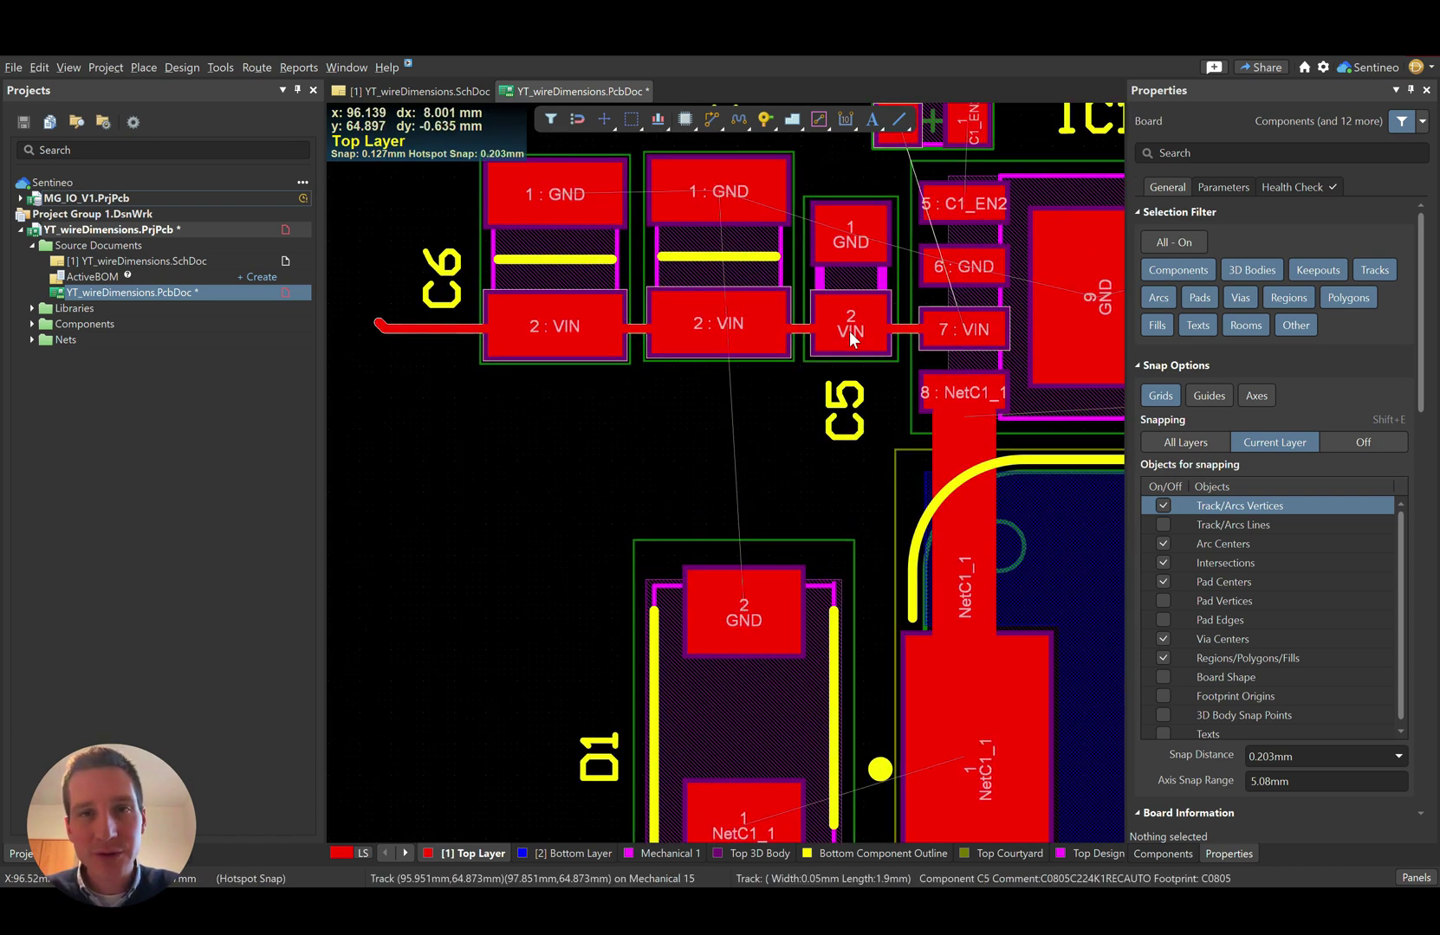
pyautogui.click(918, 909)
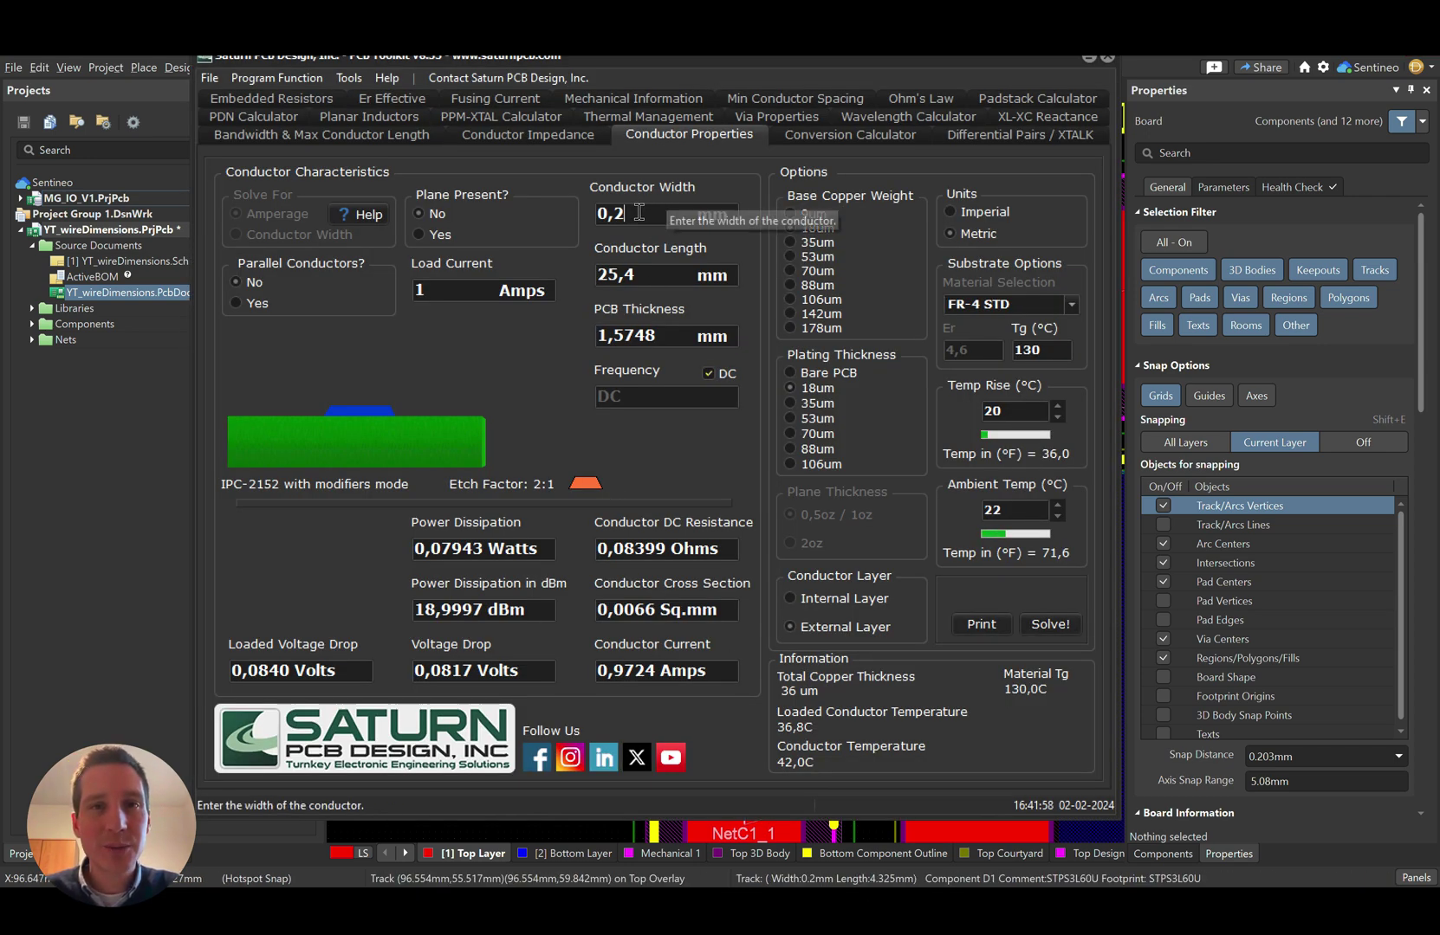
pyautogui.click(198, 426)
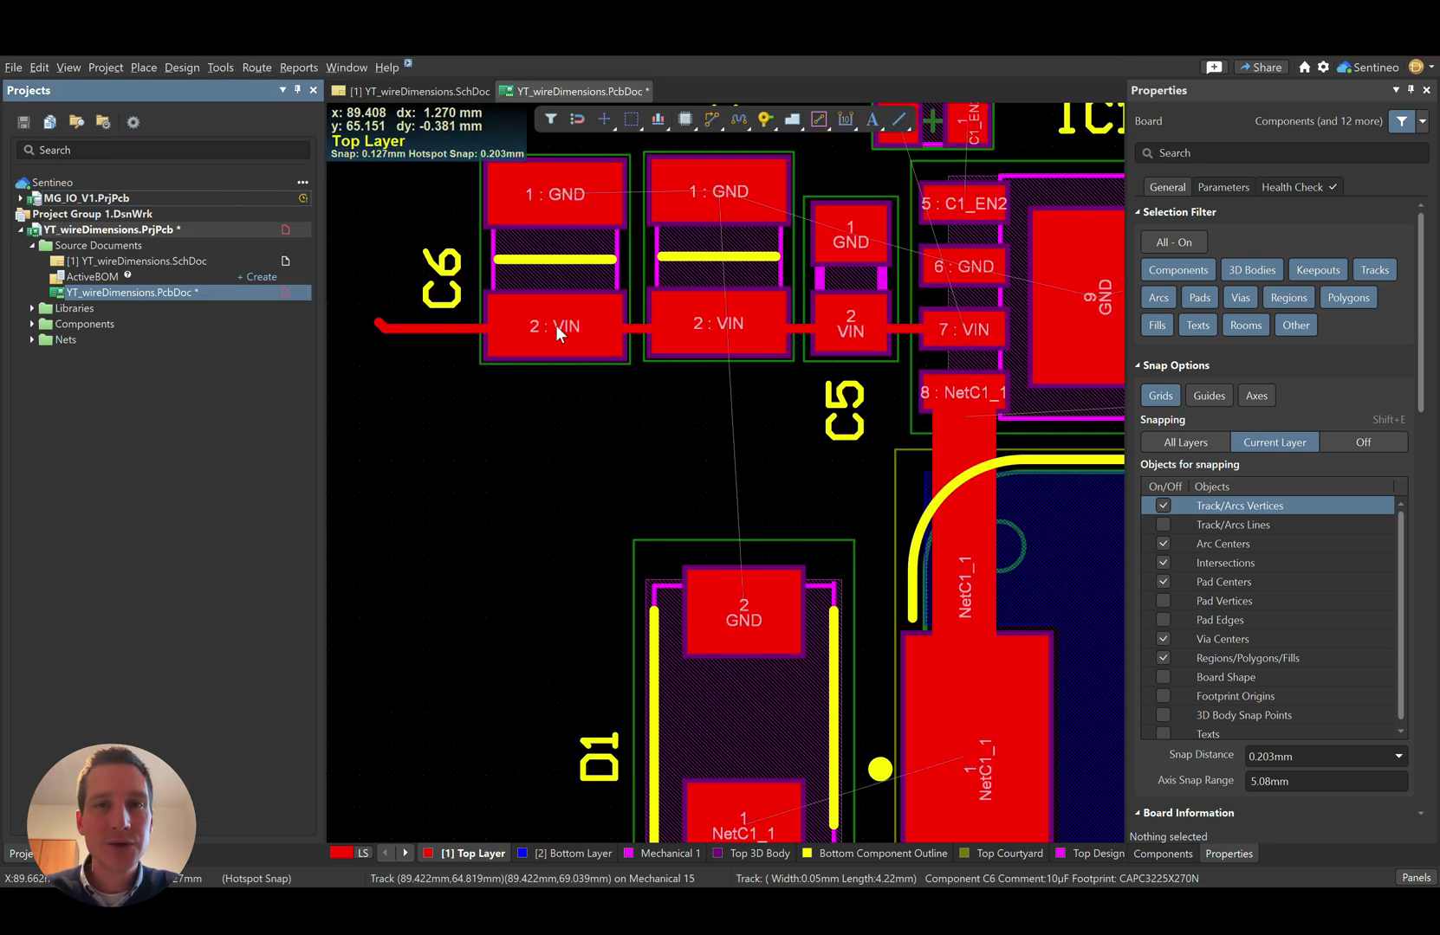
# - Set the width of the VIN track running through C6, C7 and C5 to IC1 to 0.5 mm
pyautogui.click(641, 331)
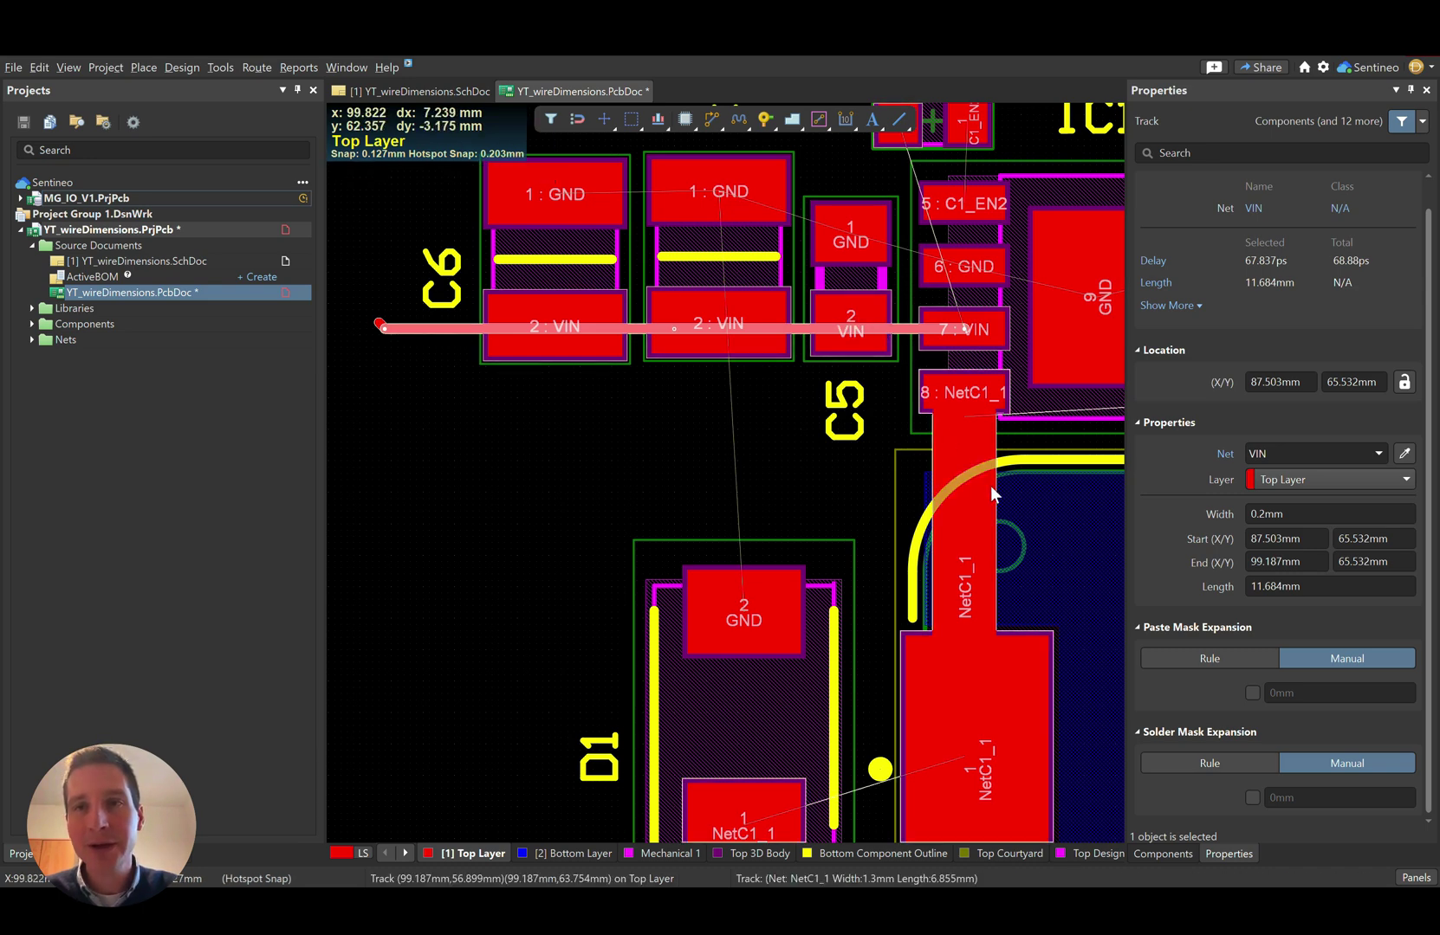
pyautogui.click(1264, 514)
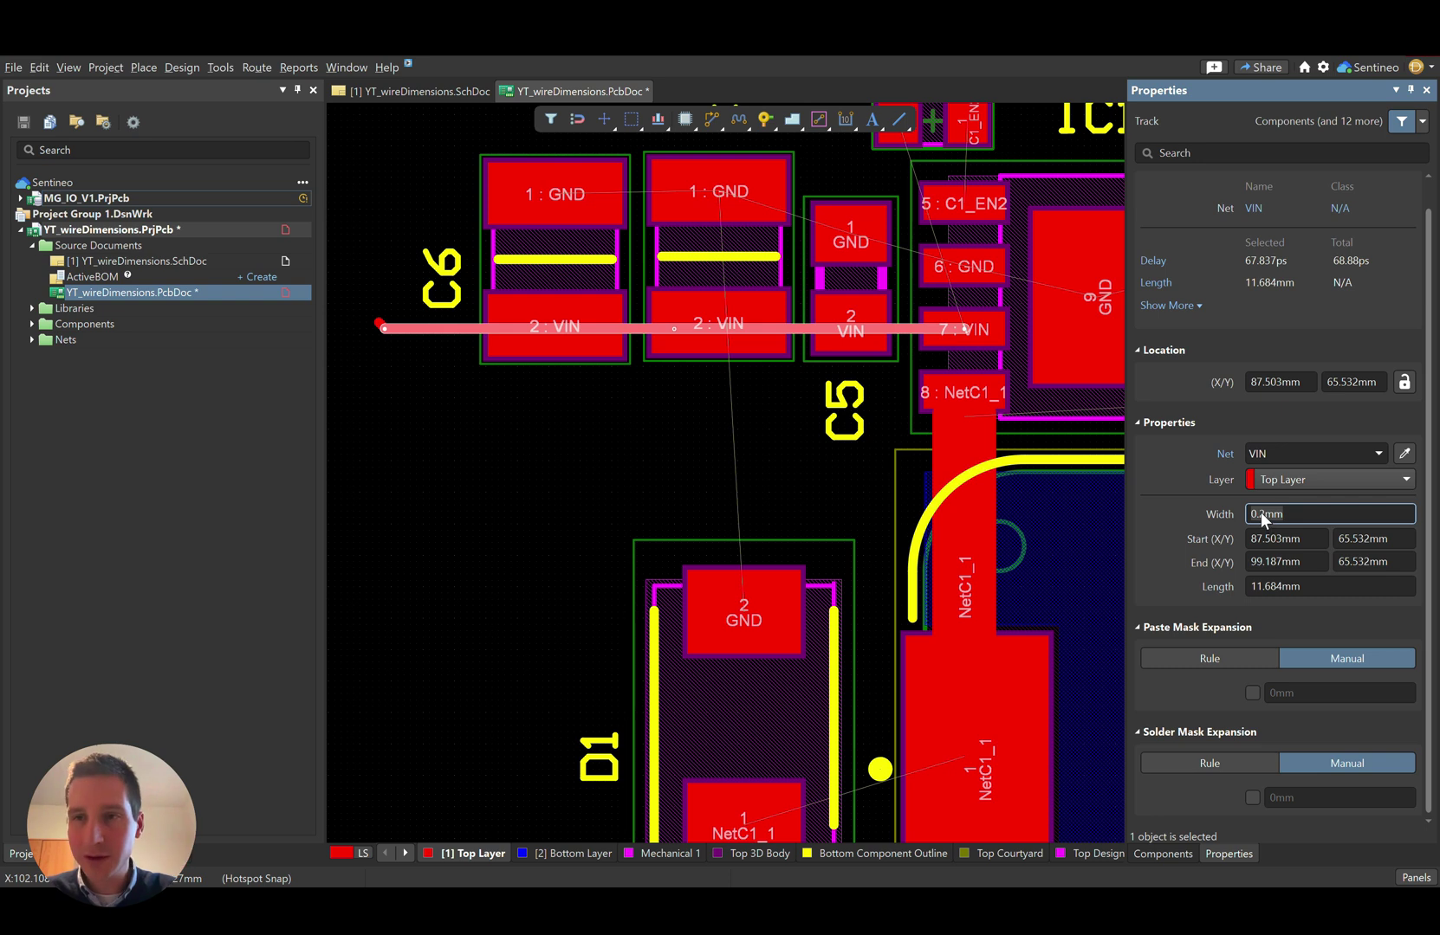
pyautogui.press('Return')
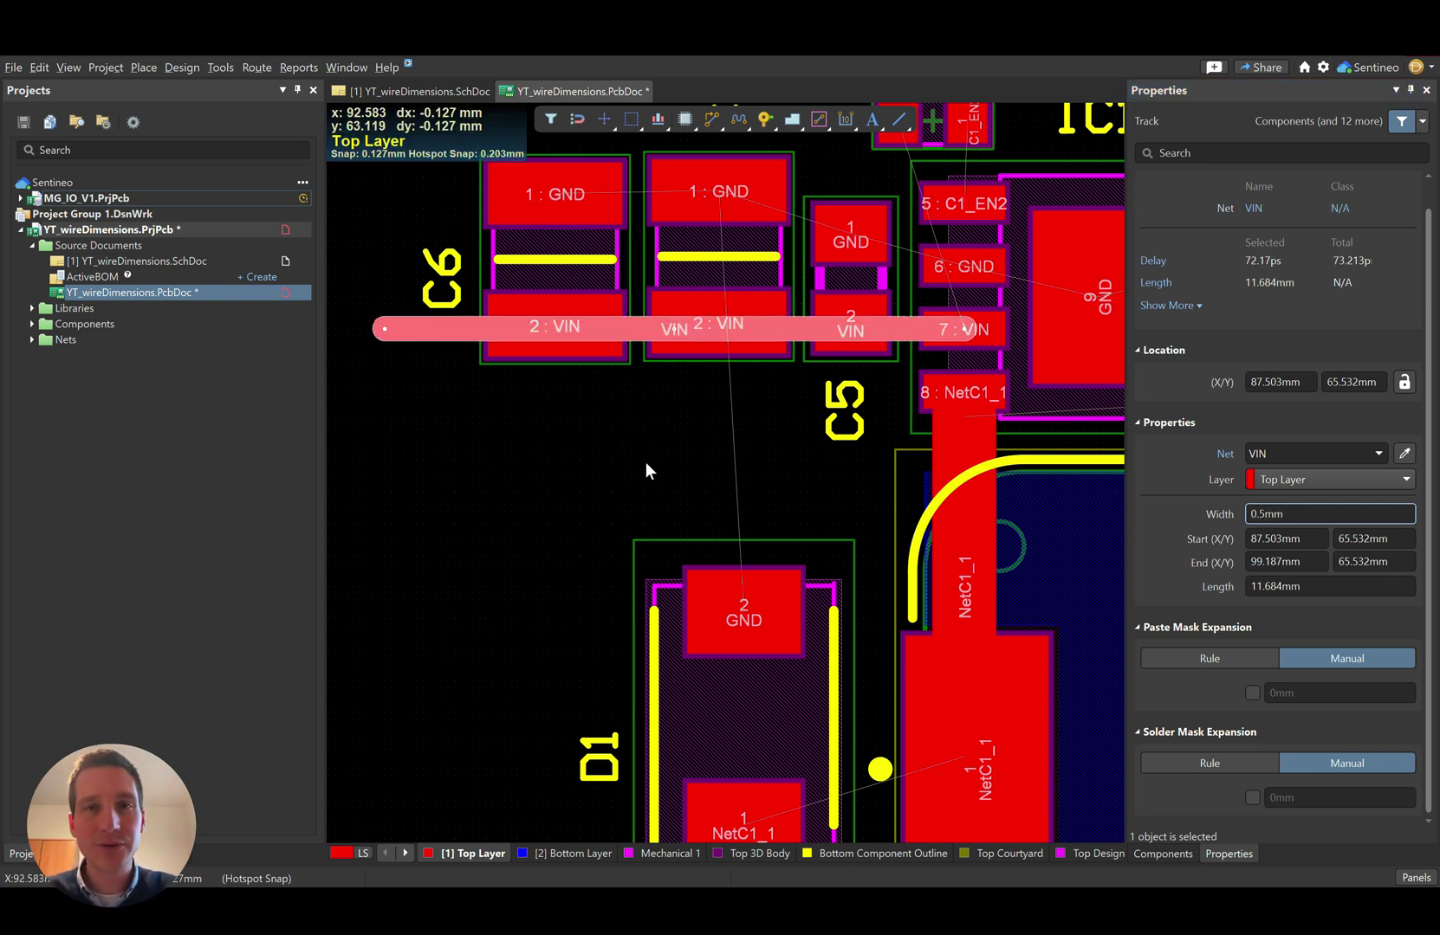
pyautogui.click(488, 425)
# - Place a copy of the 100k resistor R1 beside C4, below the C1_VOUT port, in the schematic
pyautogui.keyDown('ctrl'); pyautogui.scroll(-2, 488, 425); pyautogui.keyUp('ctrl')
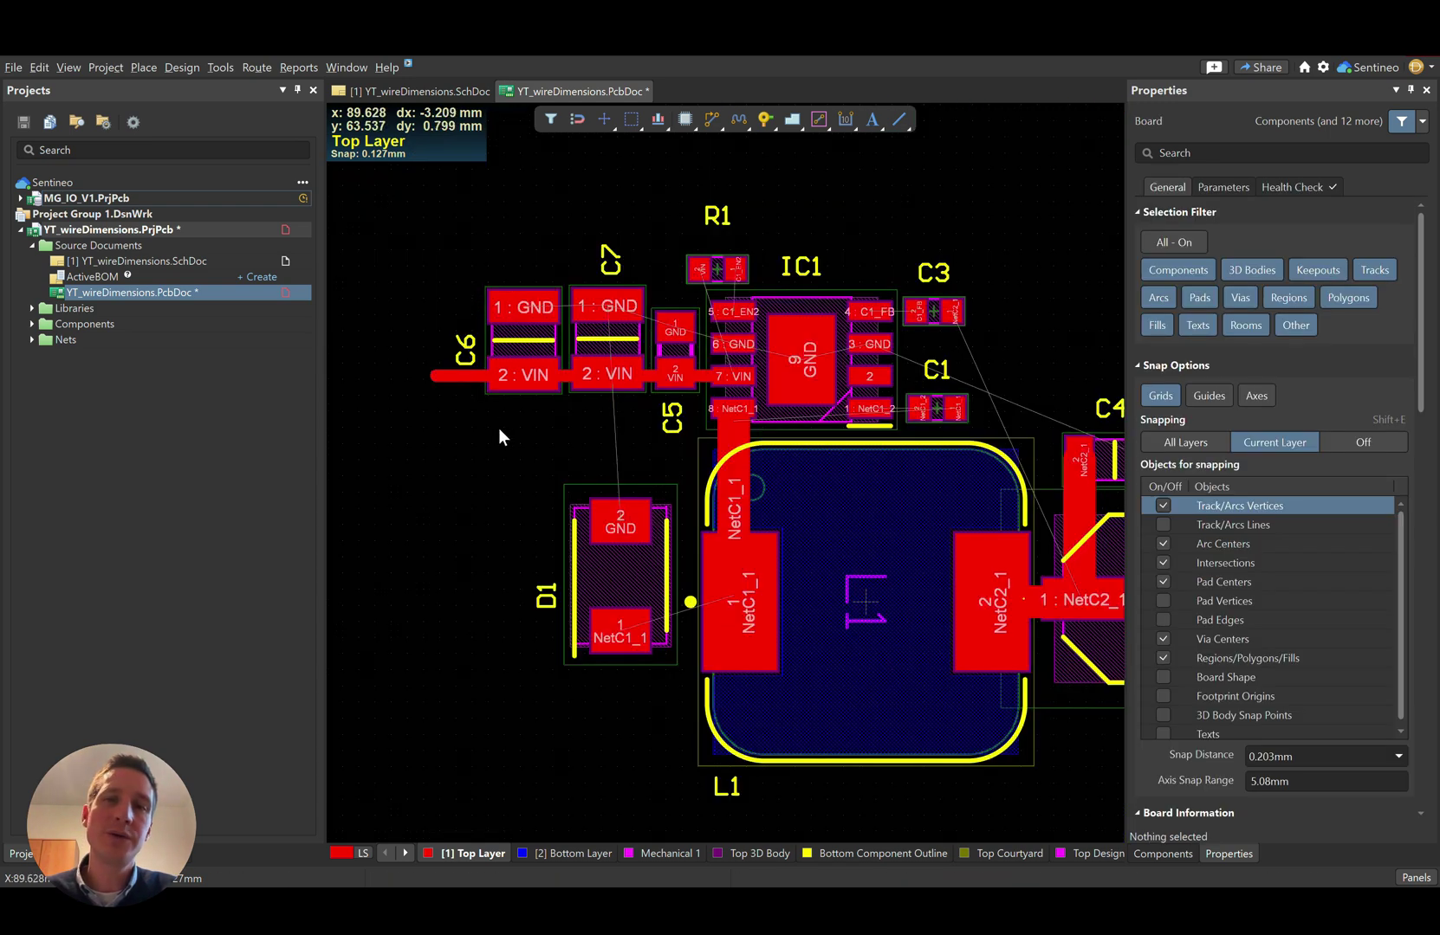
pyautogui.moveTo(577, 430); pyautogui.dragTo(460, 402, button='right')
pyautogui.moveTo(640, 437); pyautogui.dragTo(461, 420, button='right')
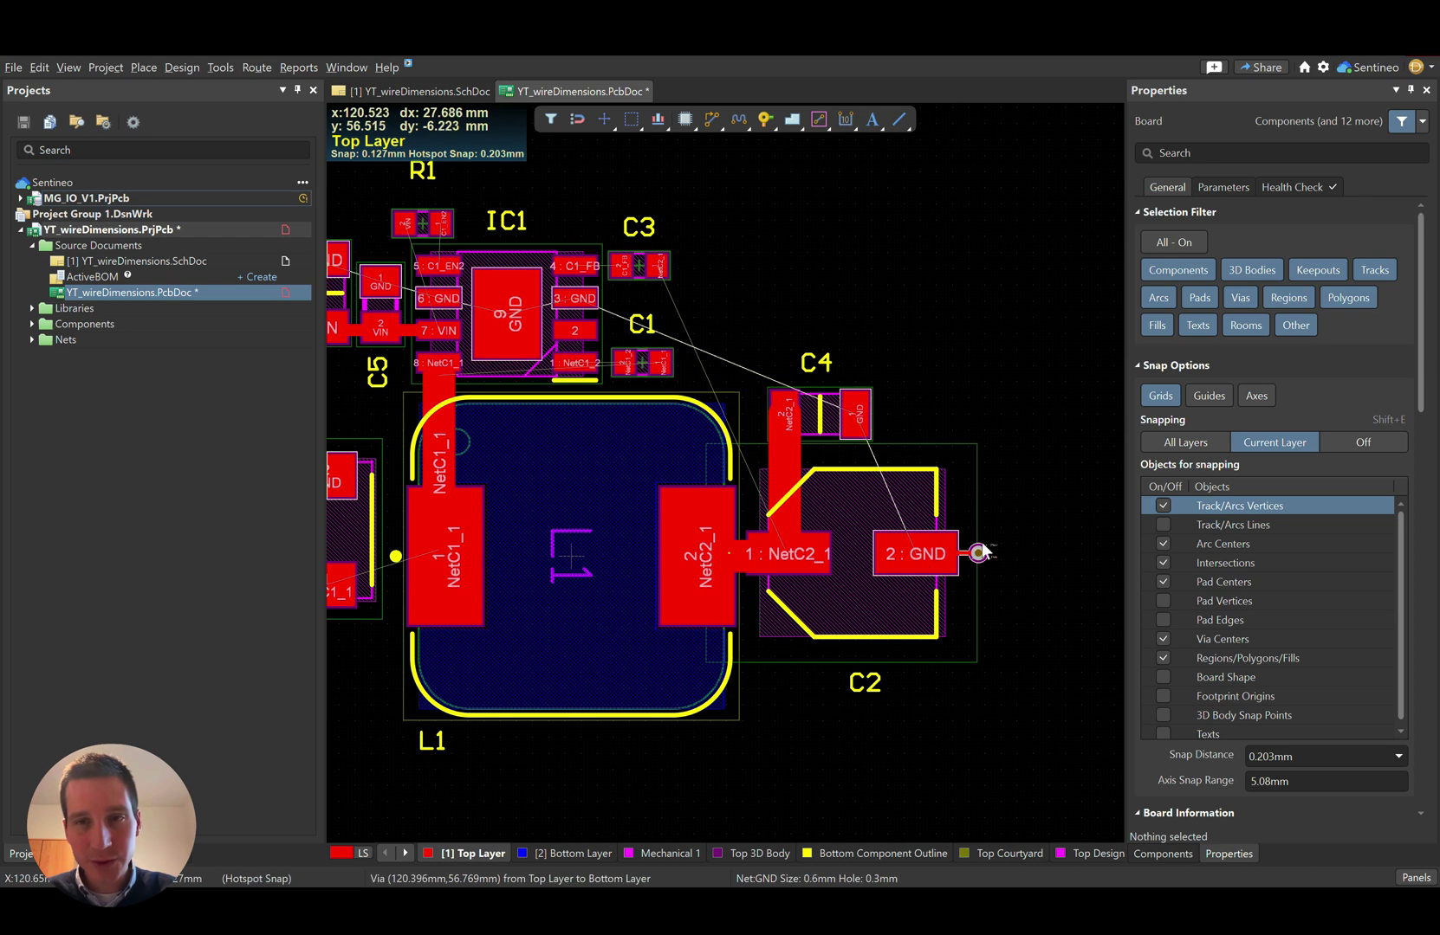
pyautogui.click(466, 90)
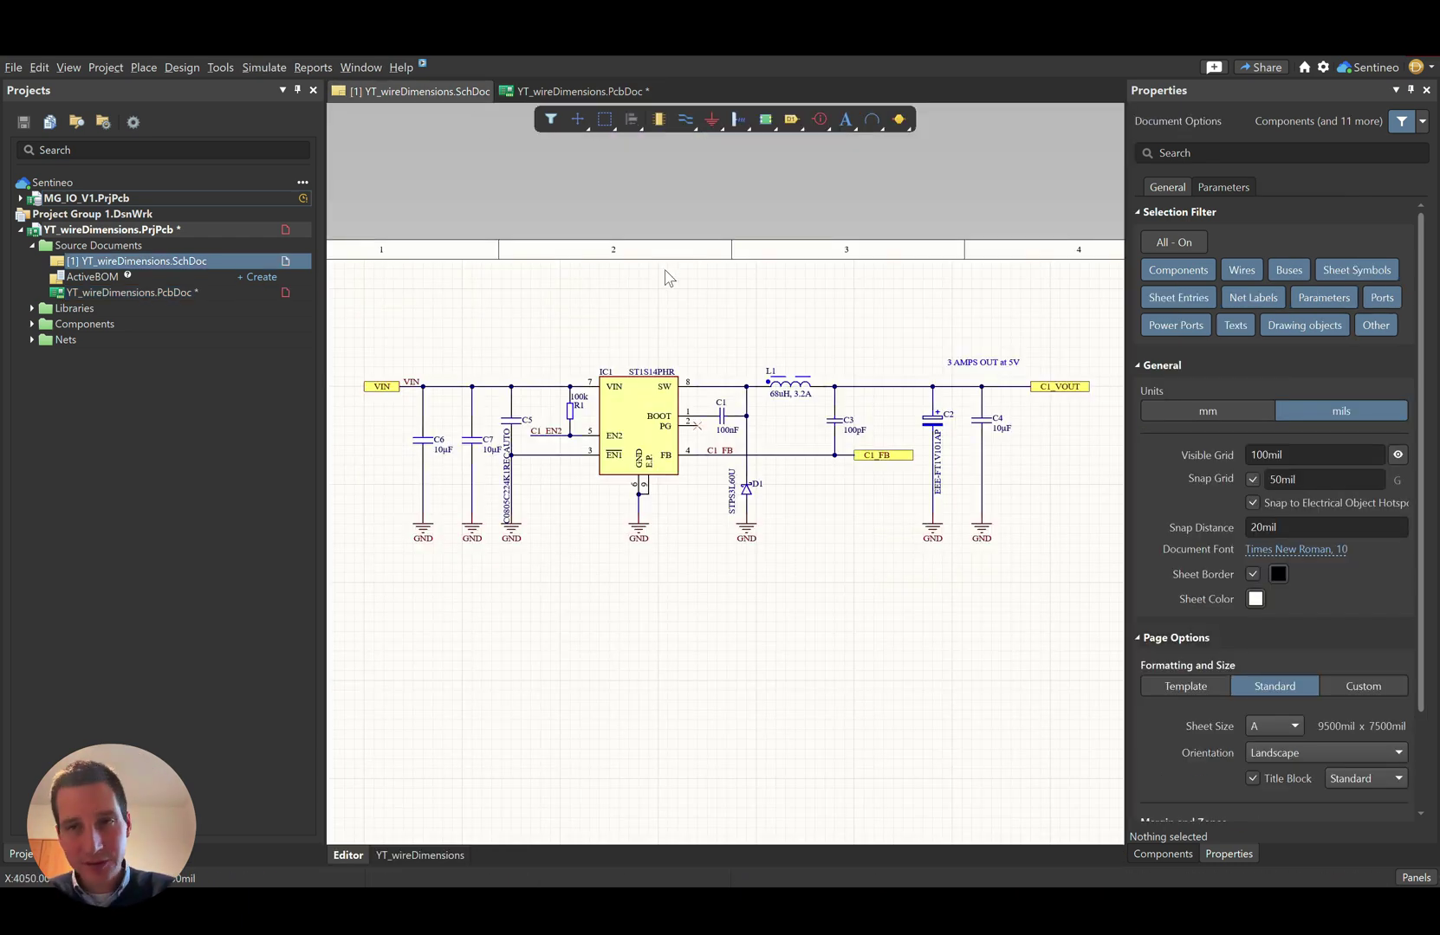
pyautogui.moveTo(938, 326); pyautogui.dragTo(815, 329, button='right')
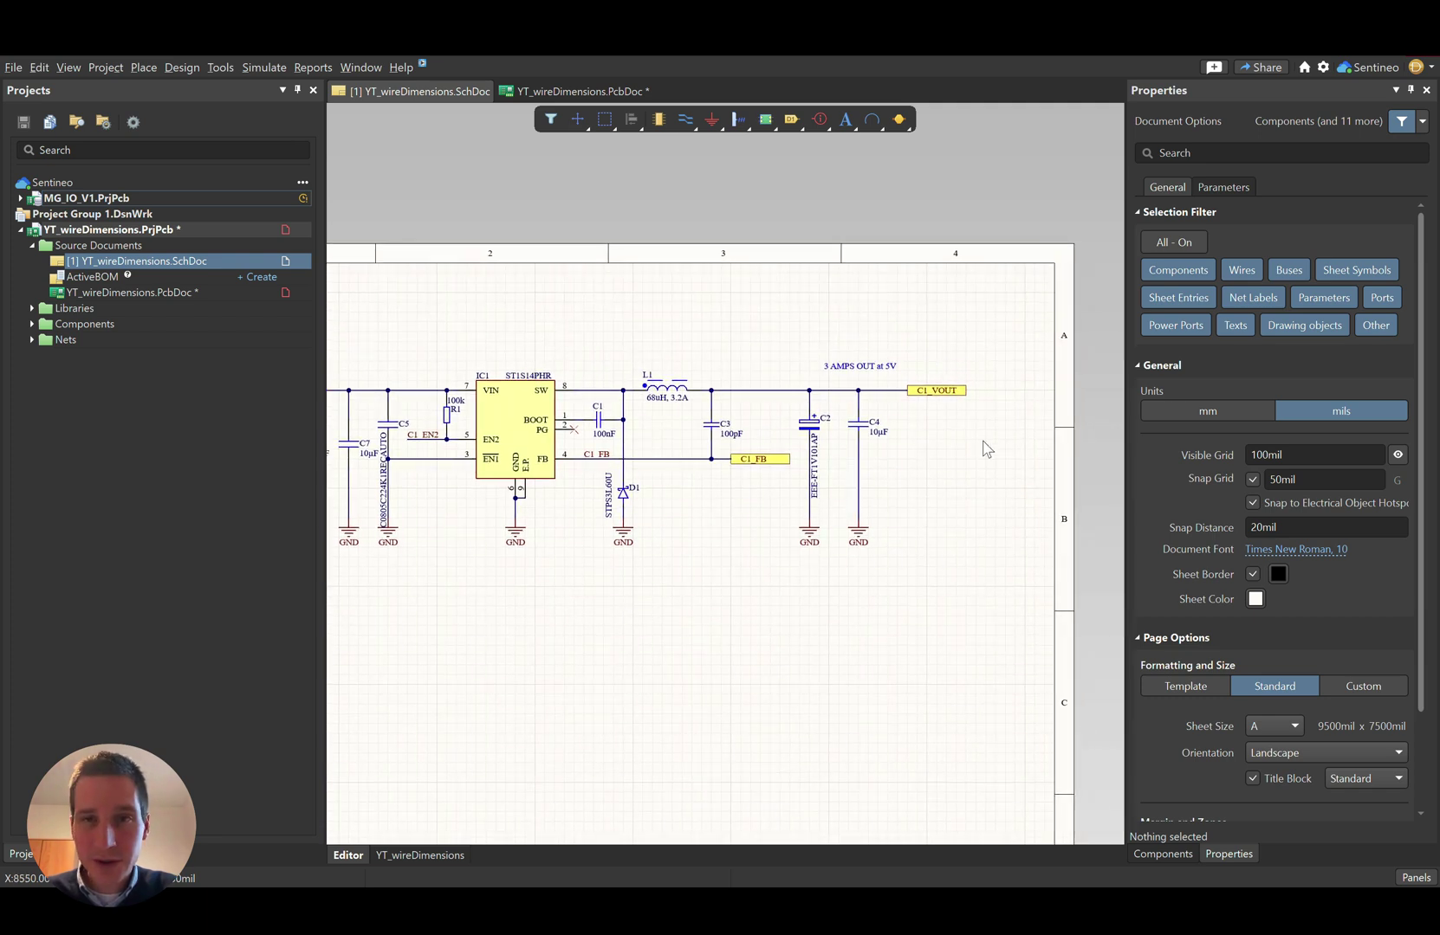
pyautogui.click(448, 419)
pyautogui.keyDown('shift'); pyautogui.moveTo(447, 417); pyautogui.dragTo(910, 470); pyautogui.keyUp('shift')
pyautogui.click(972, 488)
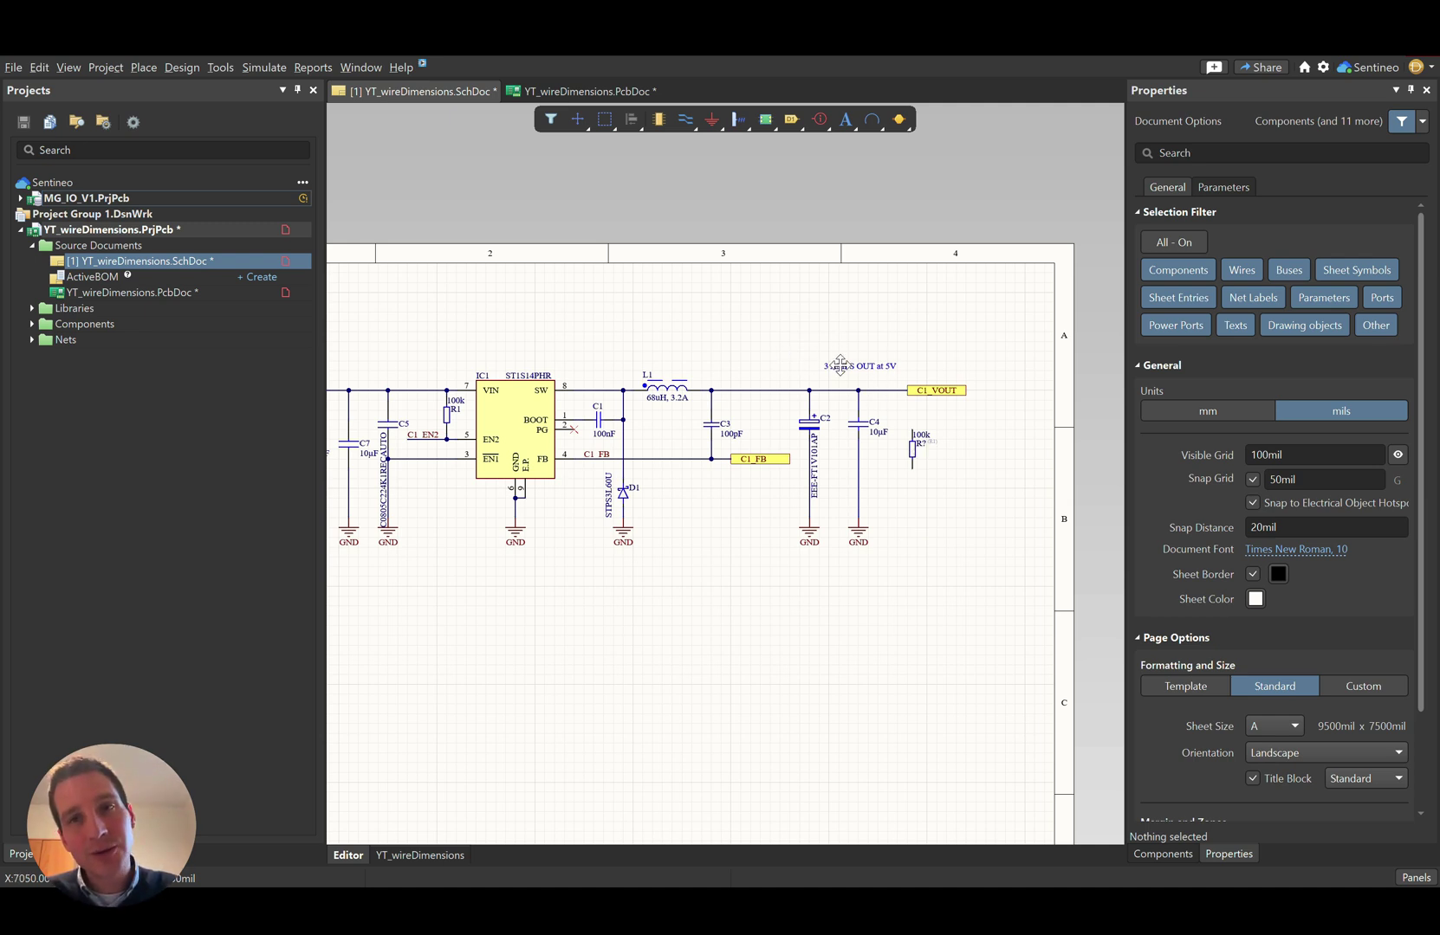
# - Check the width of the GND track at C2 and the dimensions of its via in the PCB layout
pyautogui.click(578, 92)
pyautogui.keyDown('ctrl'); pyautogui.scroll(4, 979, 559); pyautogui.keyUp('ctrl')
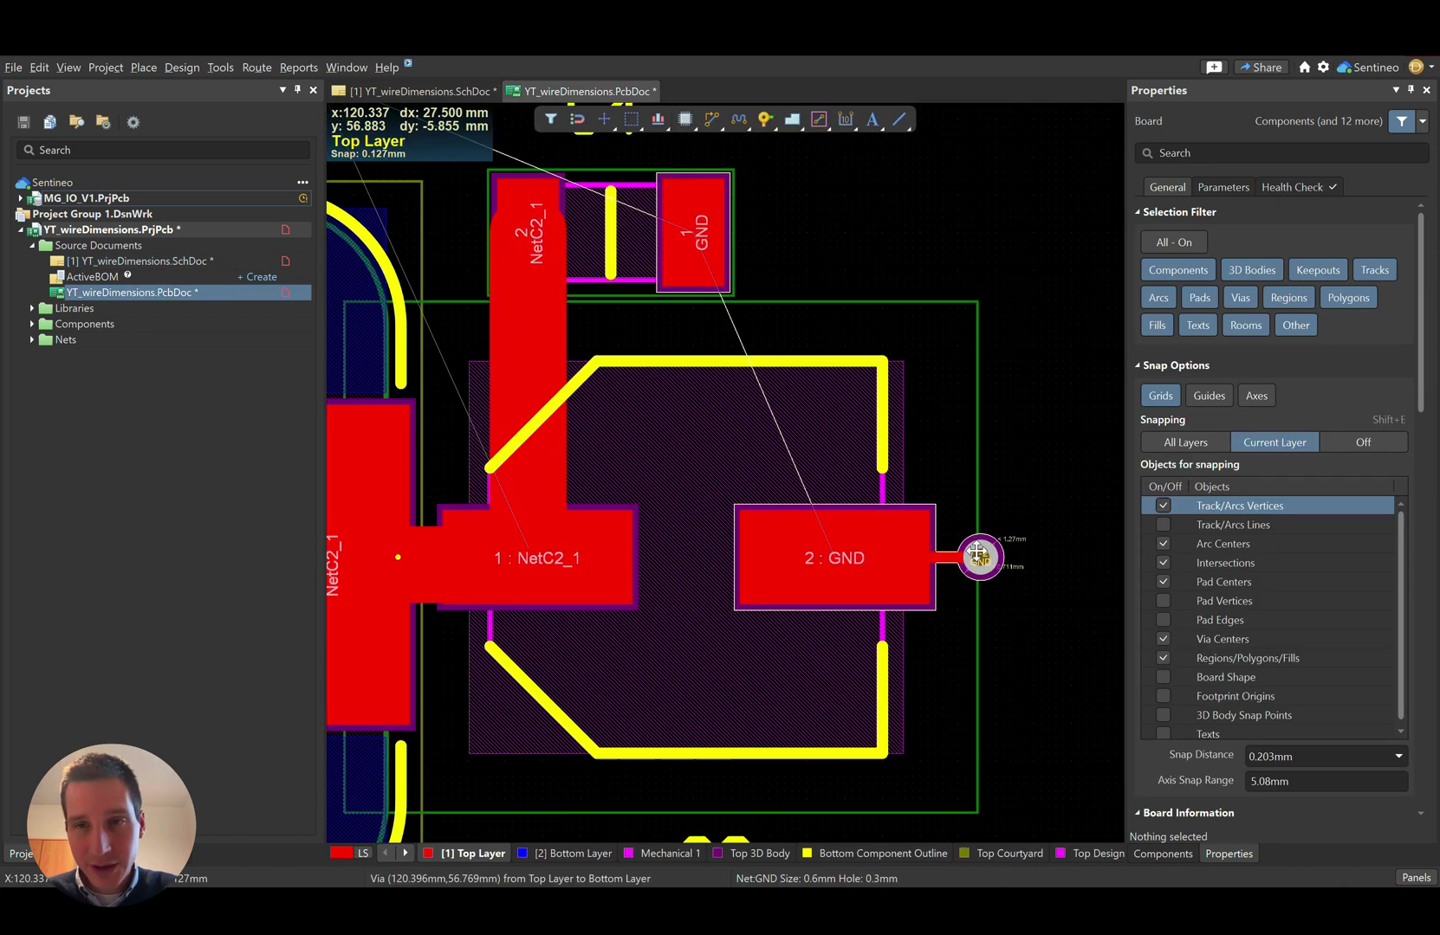
pyautogui.click(942, 559)
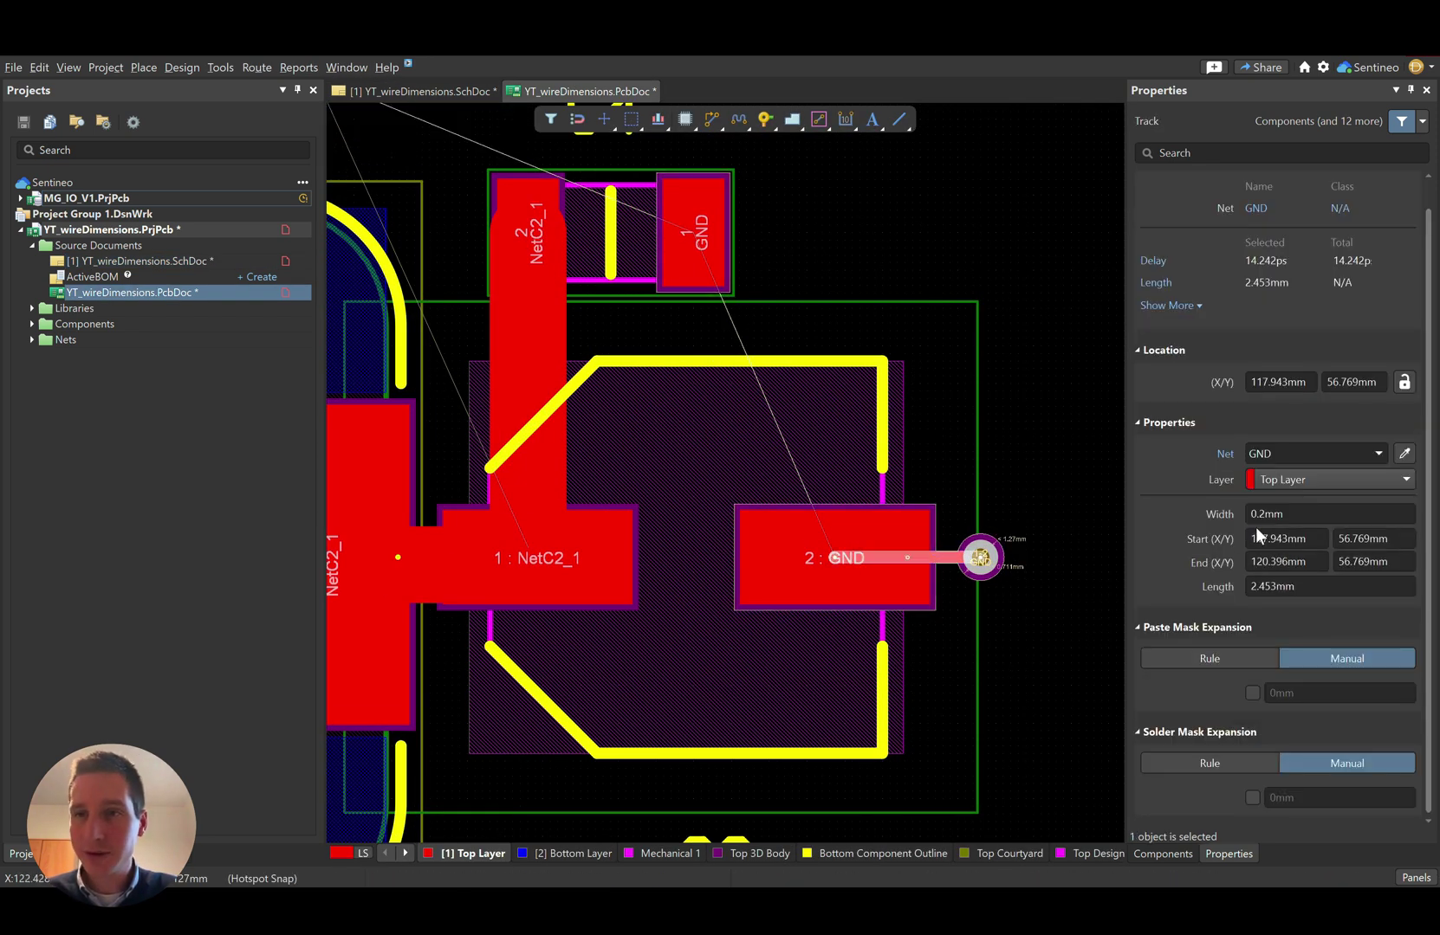
pyautogui.click(980, 557)
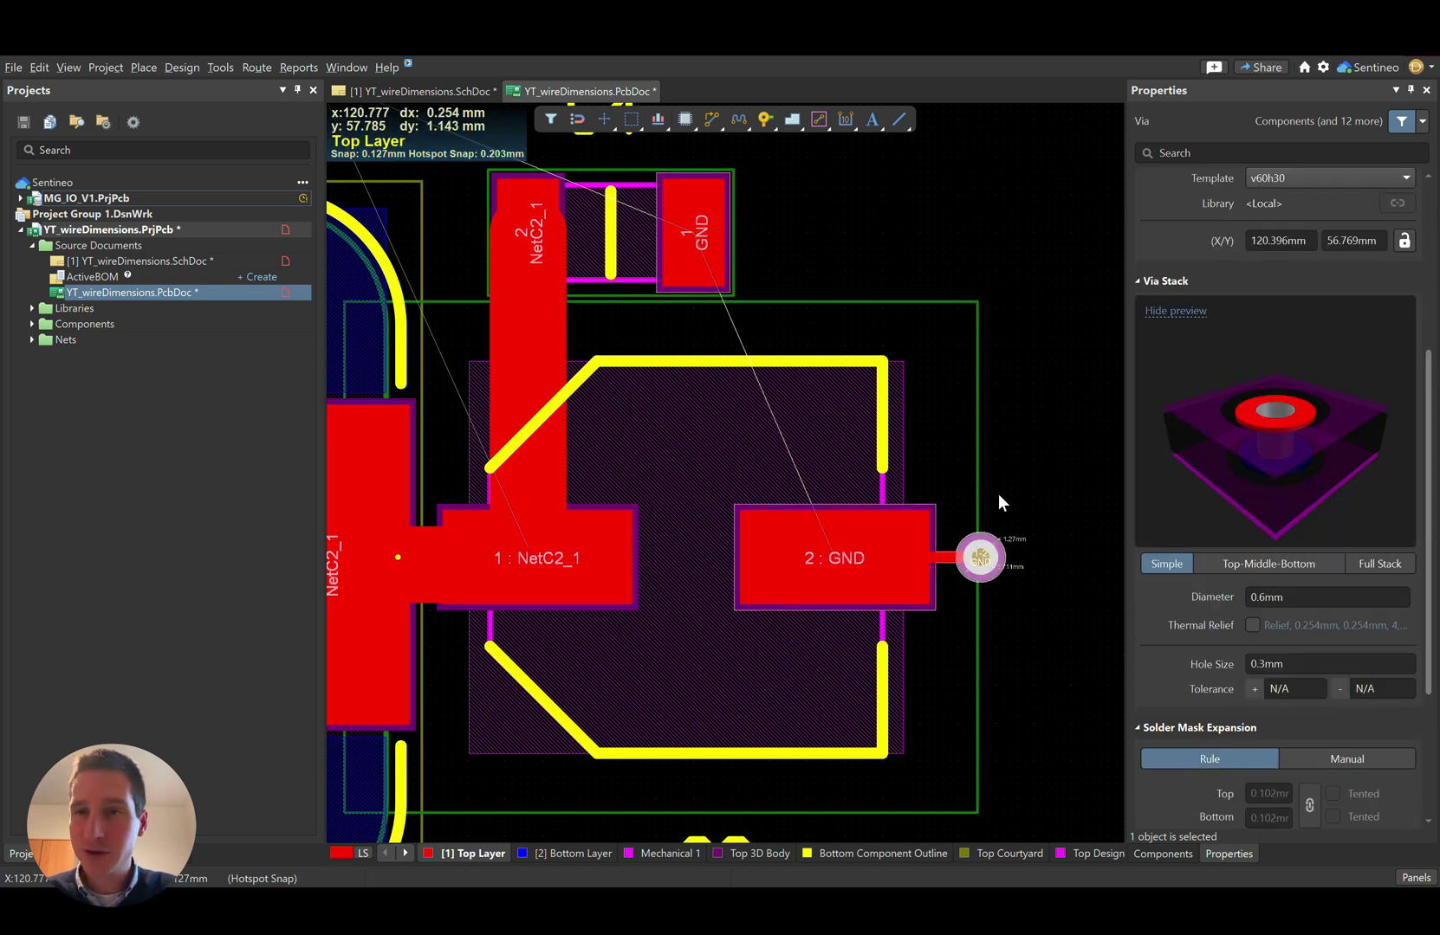
# - Set the width of the GND track between C2 pad 2 and the via to 1.3 mm
pyautogui.keyDown('ctrl'); pyautogui.scroll(-2, 998, 488); pyautogui.keyUp('ctrl')
pyautogui.moveTo(1054, 469); pyautogui.dragTo(996, 459, button='right')
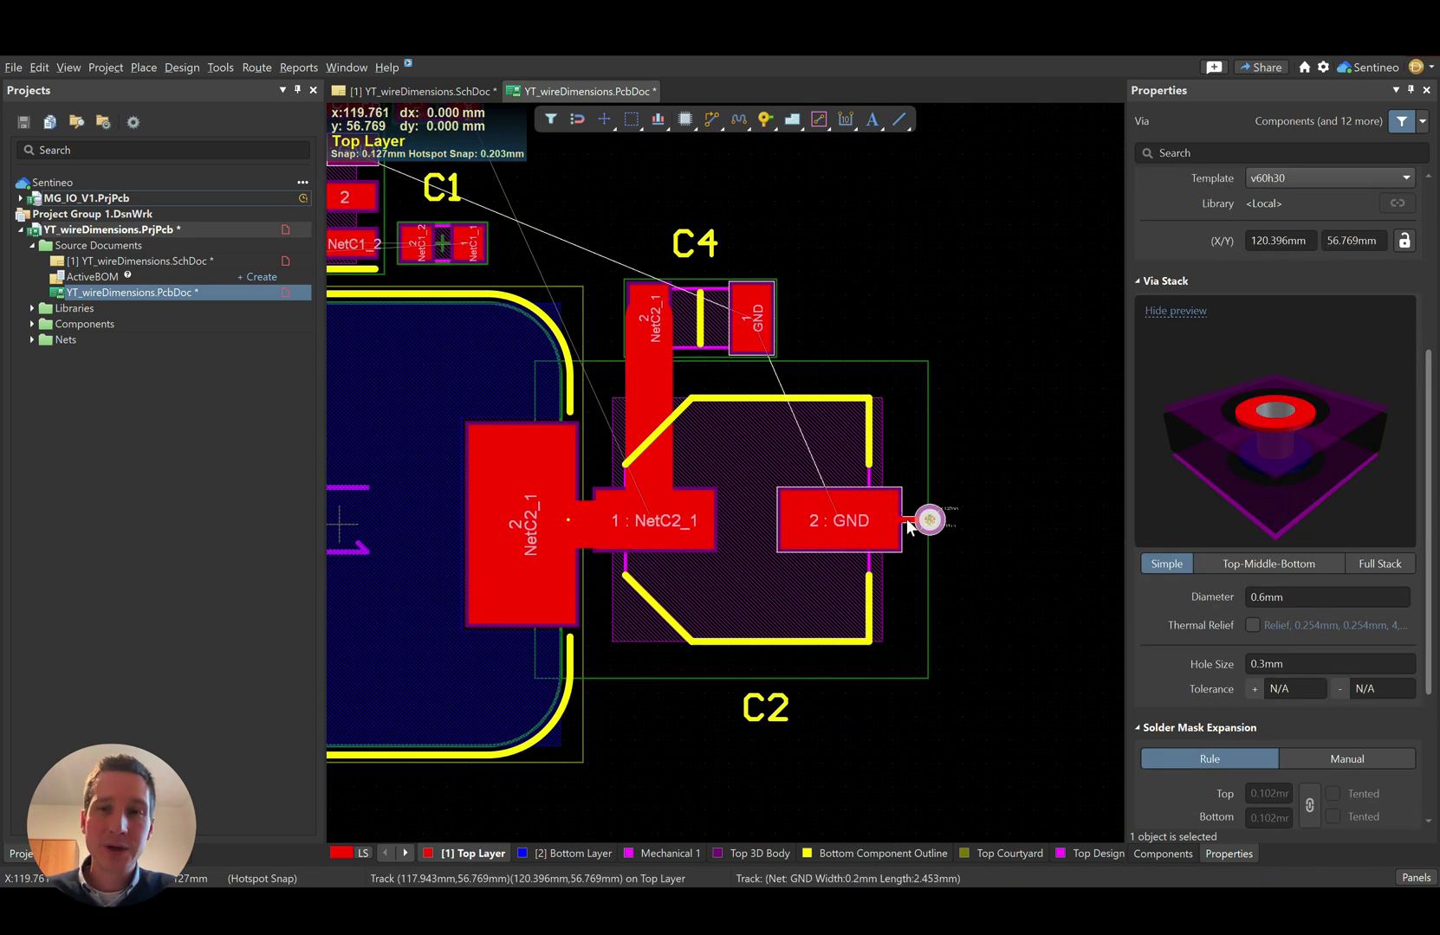
pyautogui.click(907, 520)
pyautogui.click(1300, 512)
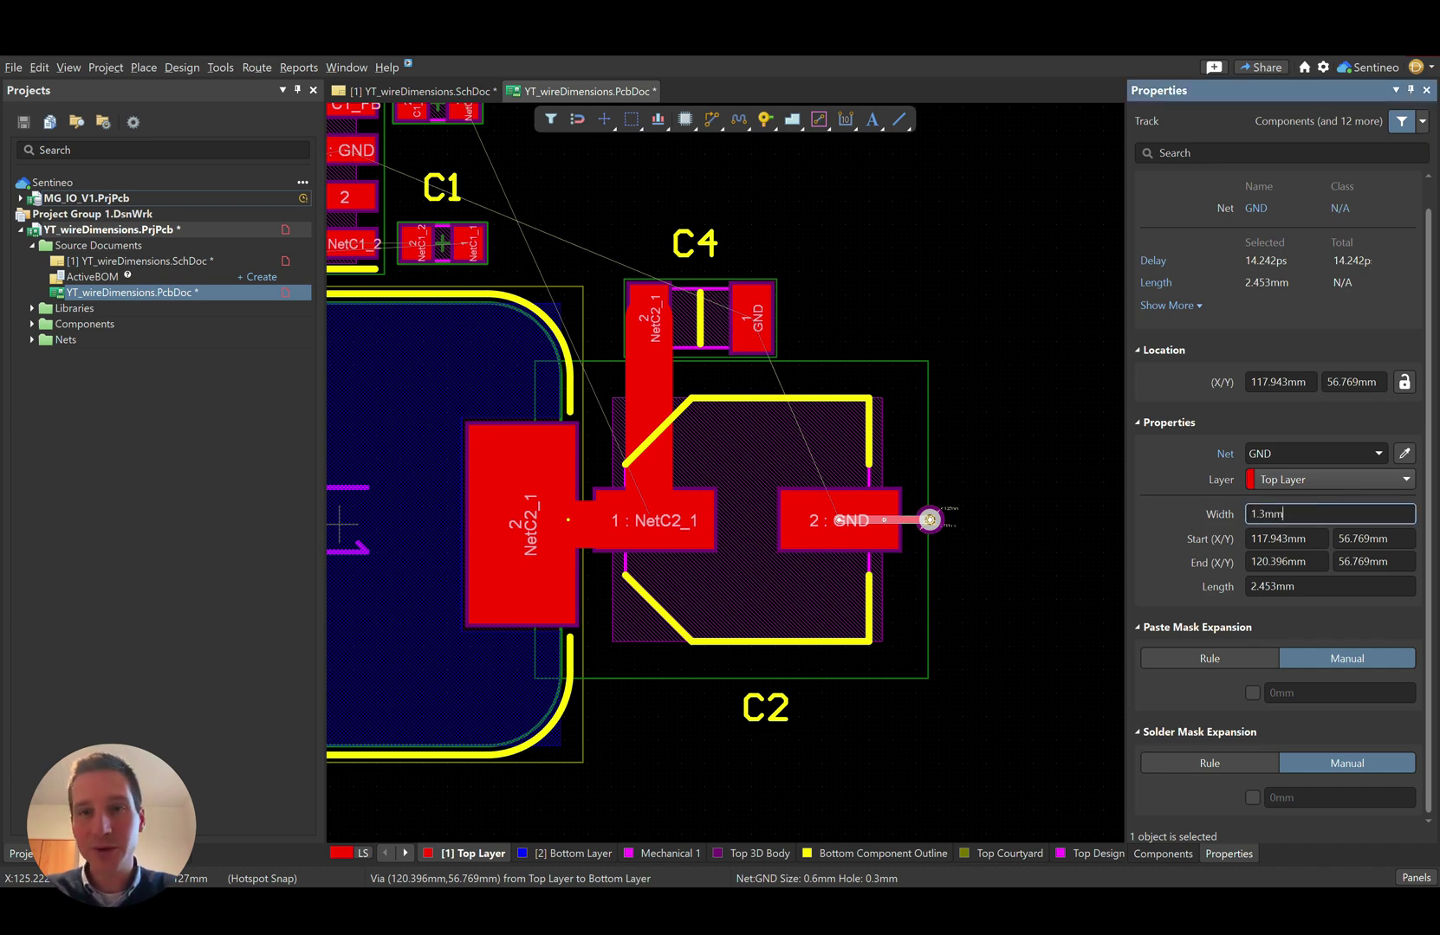
pyautogui.write('1.3mm')
pyautogui.press('Return')
pyautogui.click(1005, 549)
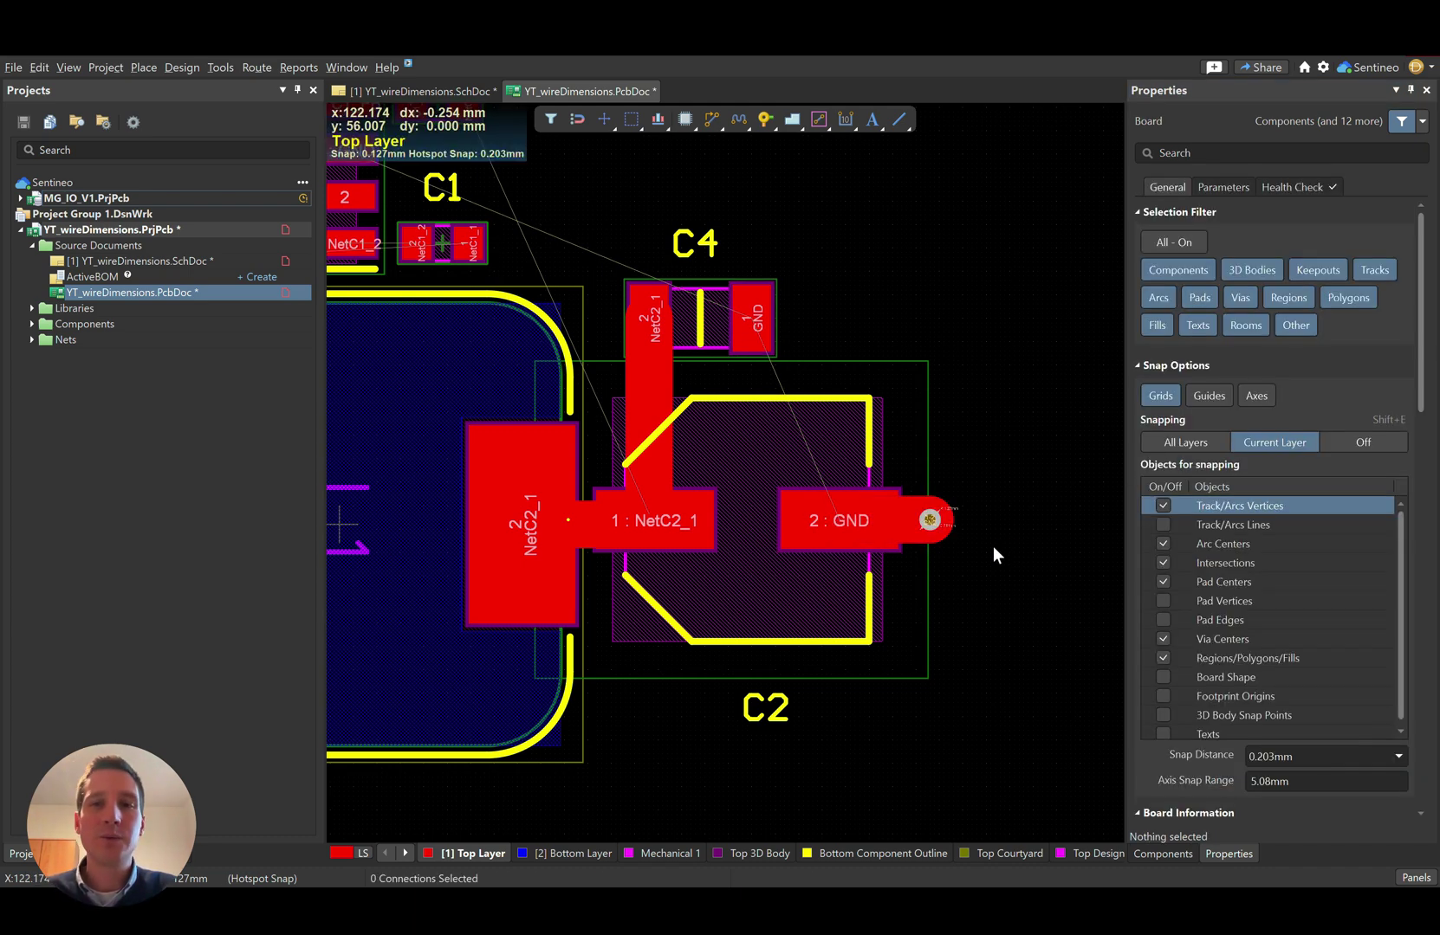
# - Check the GND via's dimensions at C2, and switch to Saturn PCB Toolkit's Via Properties calculation with the 2 Layer set
pyautogui.keyDown('ctrl'); pyautogui.scroll(1, 977, 551); pyautogui.keyUp('ctrl')
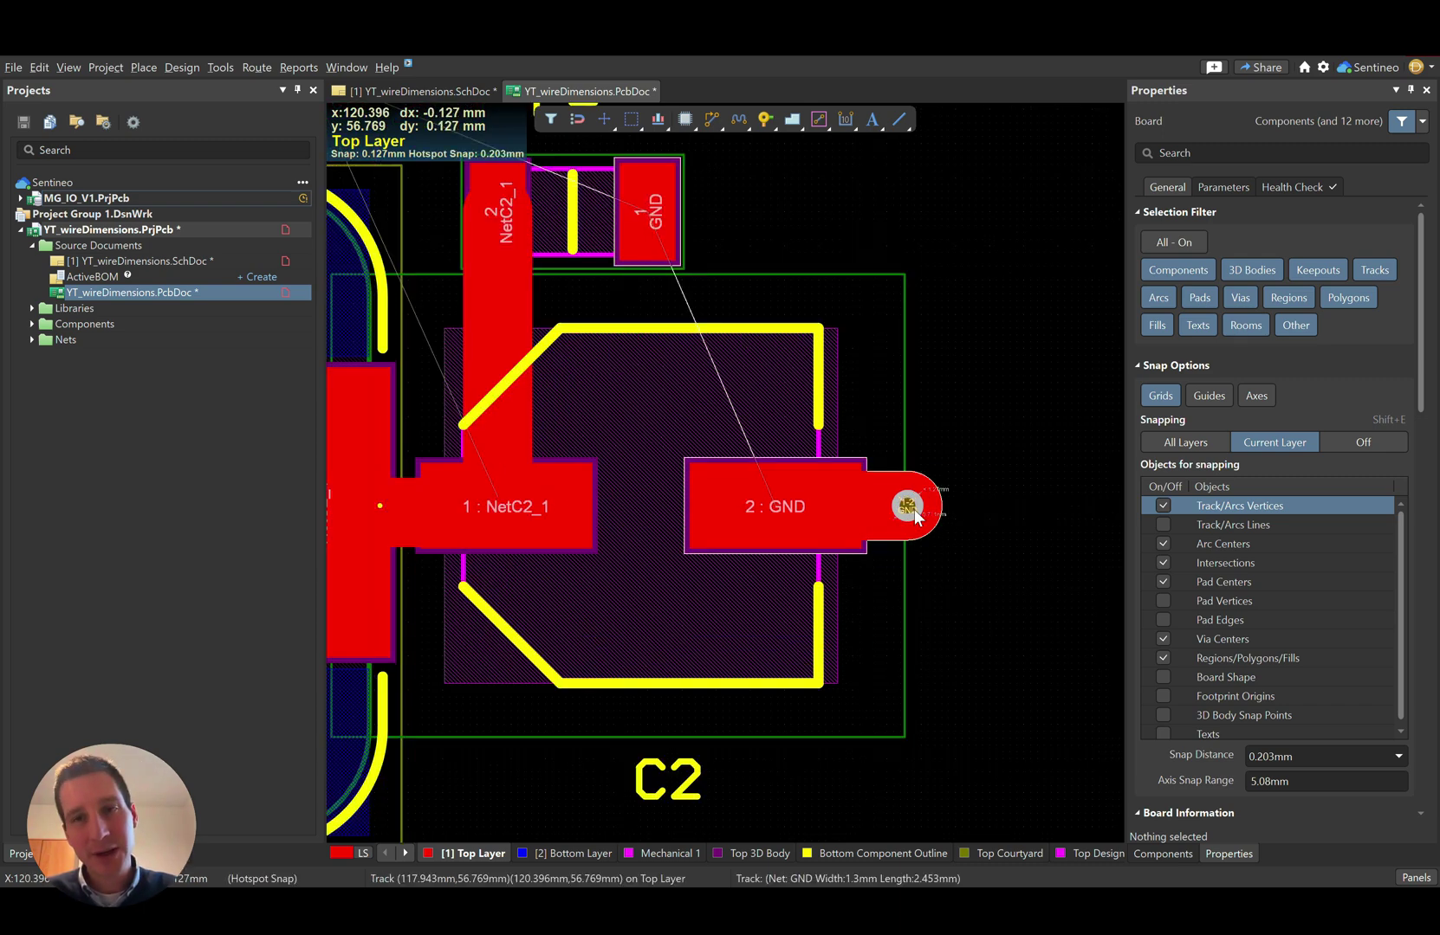
pyautogui.click(892, 513)
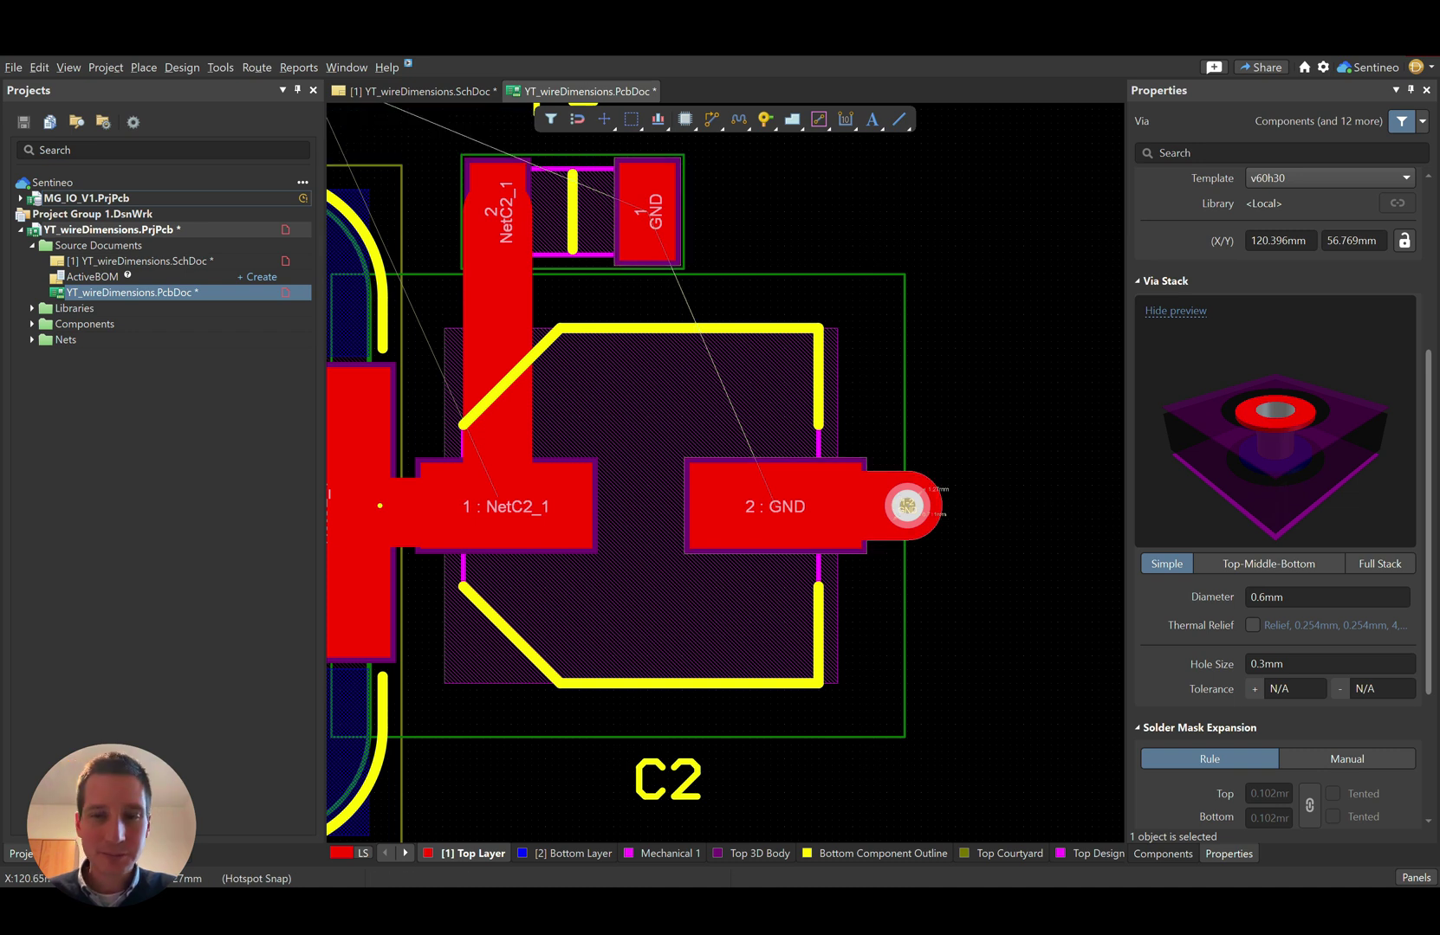
pyautogui.click(909, 904)
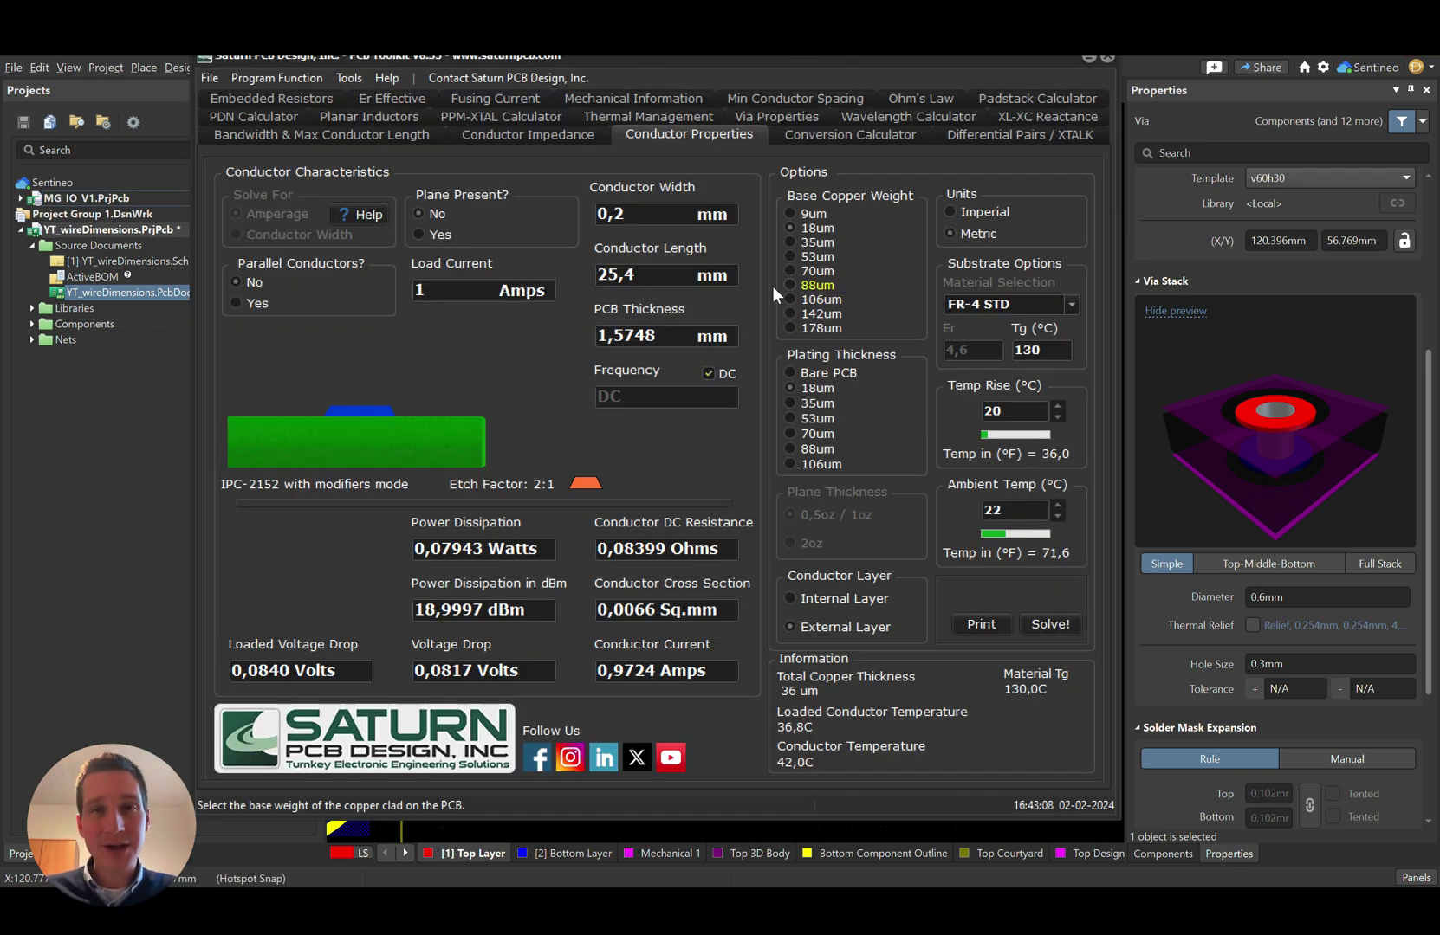
pyautogui.click(788, 118)
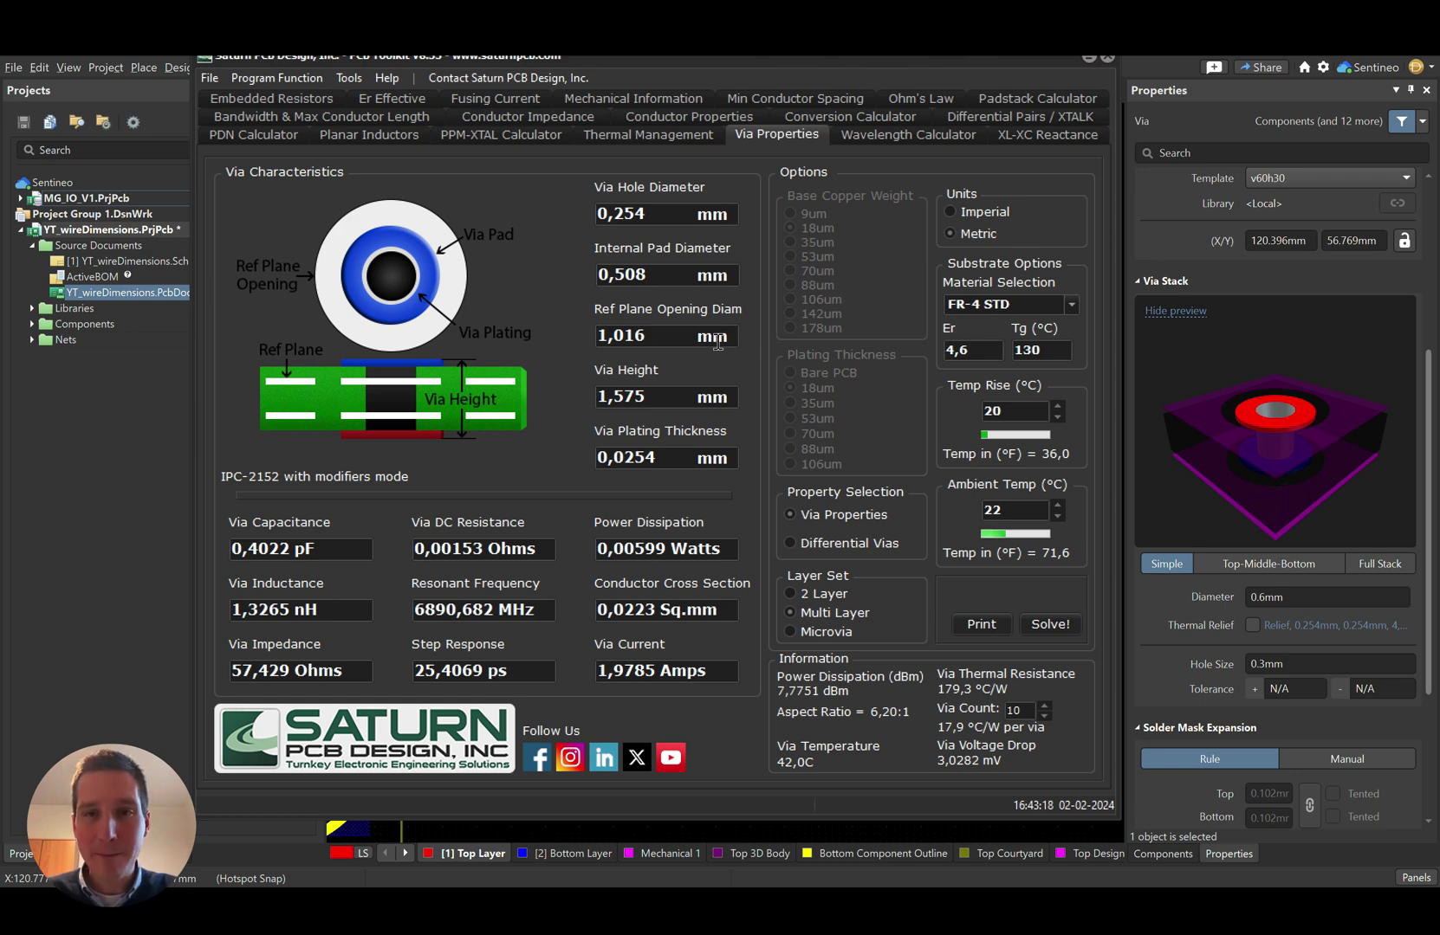
pyautogui.click(790, 593)
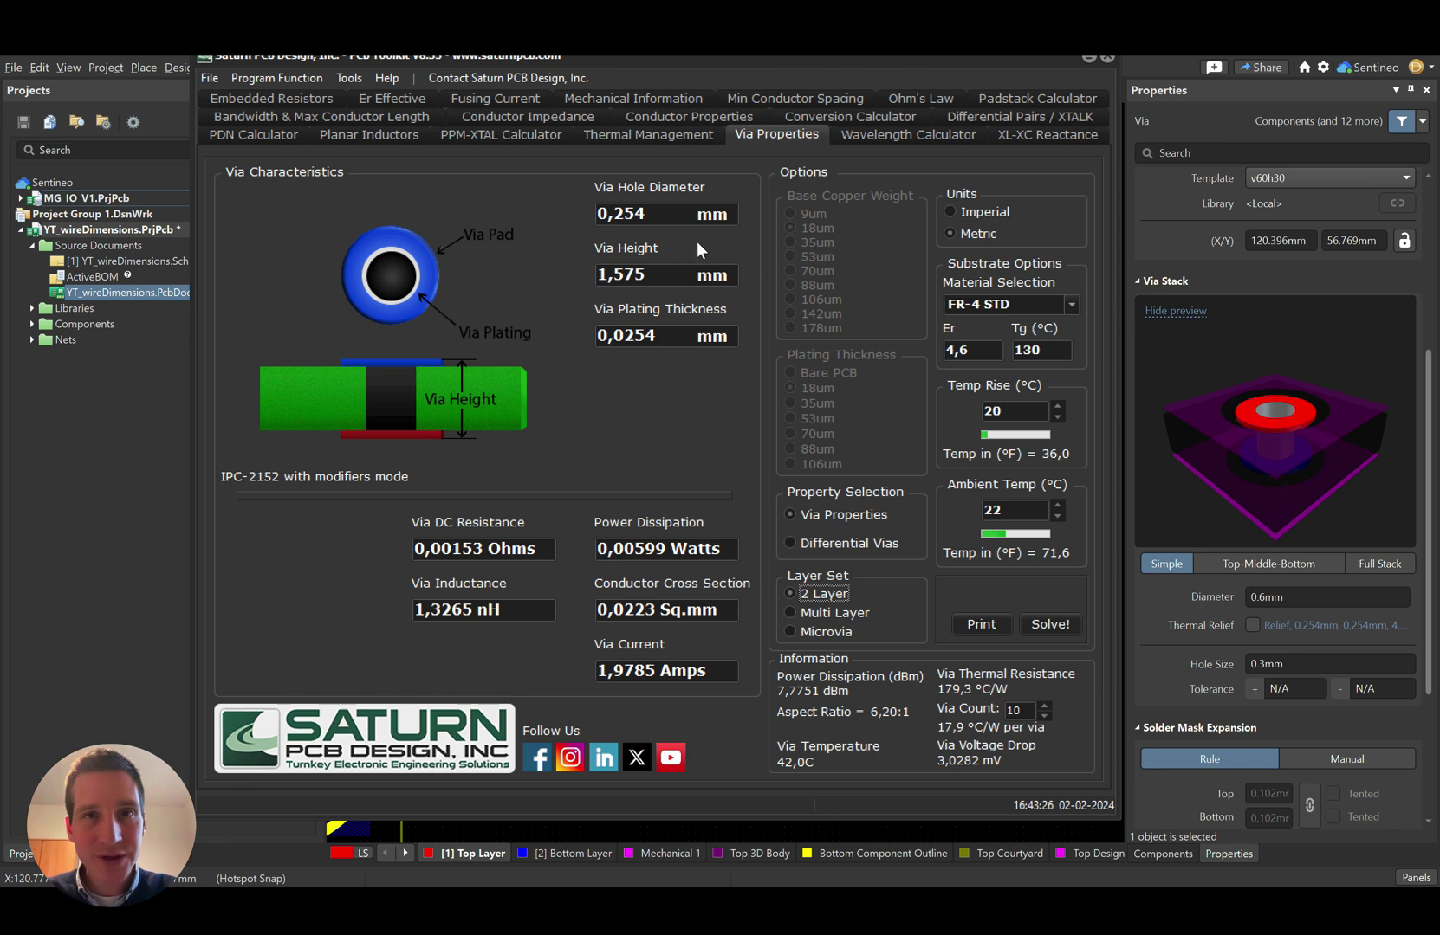
# - Set the via hole diameter to 0,3 mm and the via height to 1,6 mm
pyautogui.click(651, 214)
pyautogui.press('BackSpace')
pyautogui.press('BackSpace')
pyautogui.write('3')
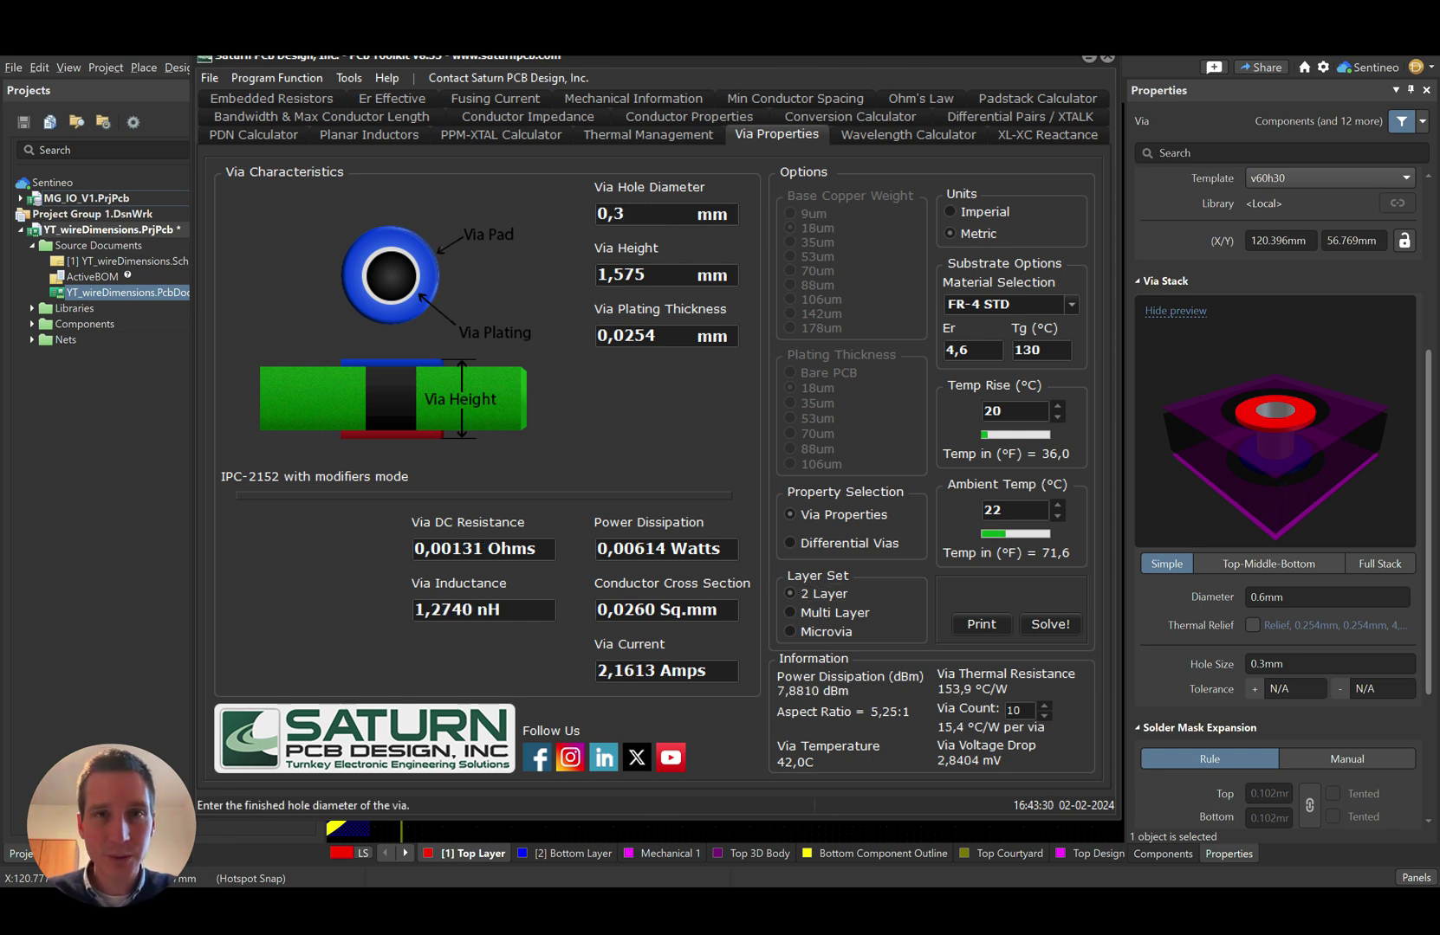
pyautogui.click(660, 274)
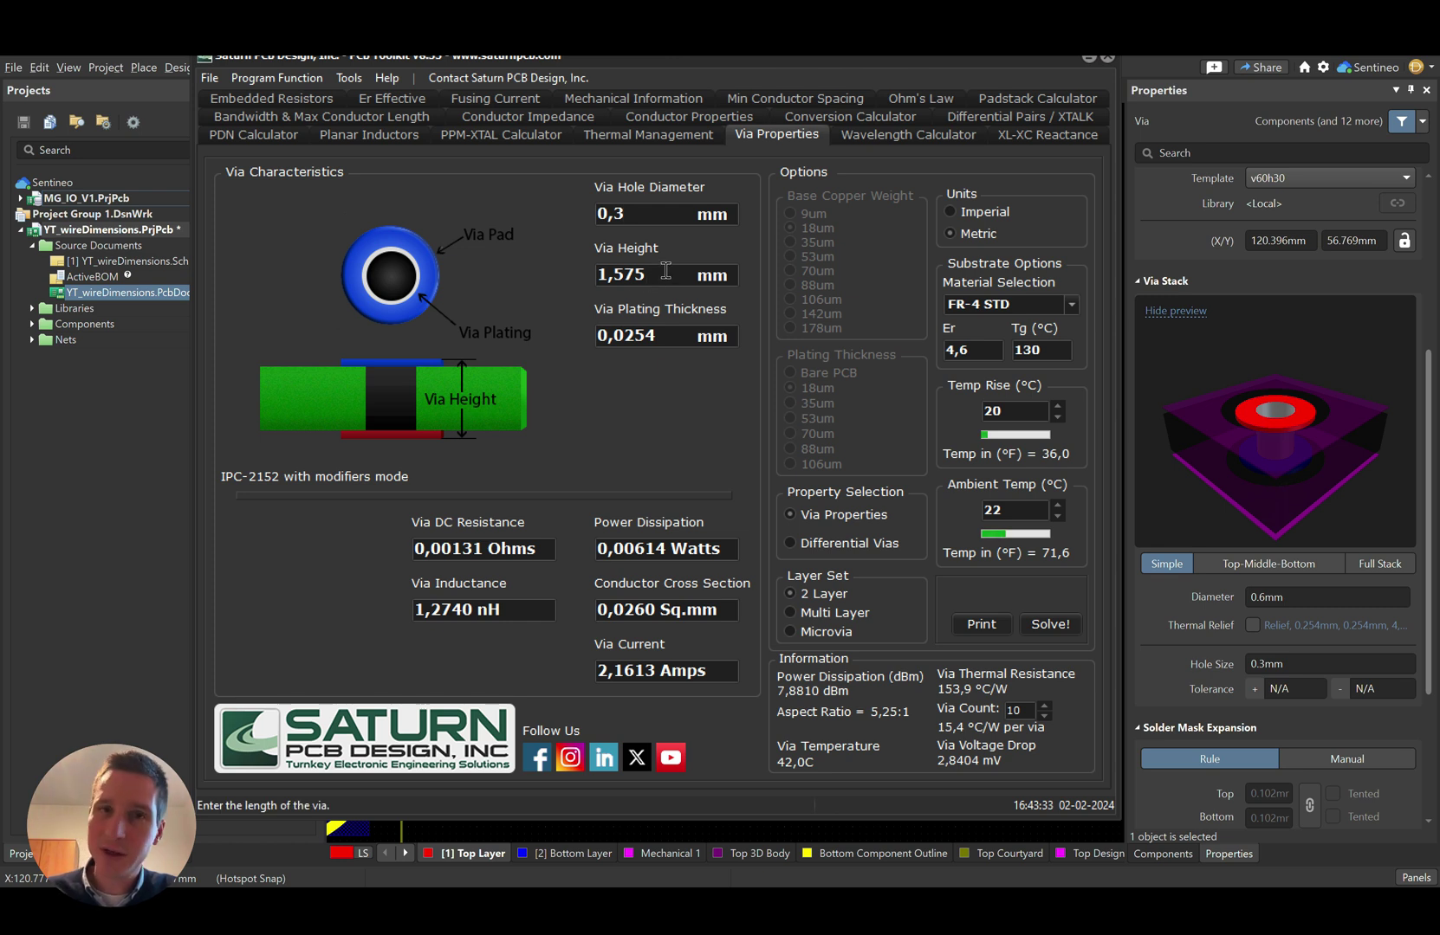
pyautogui.moveTo(665, 274); pyautogui.dragTo(546, 278)
pyautogui.write('1,6')
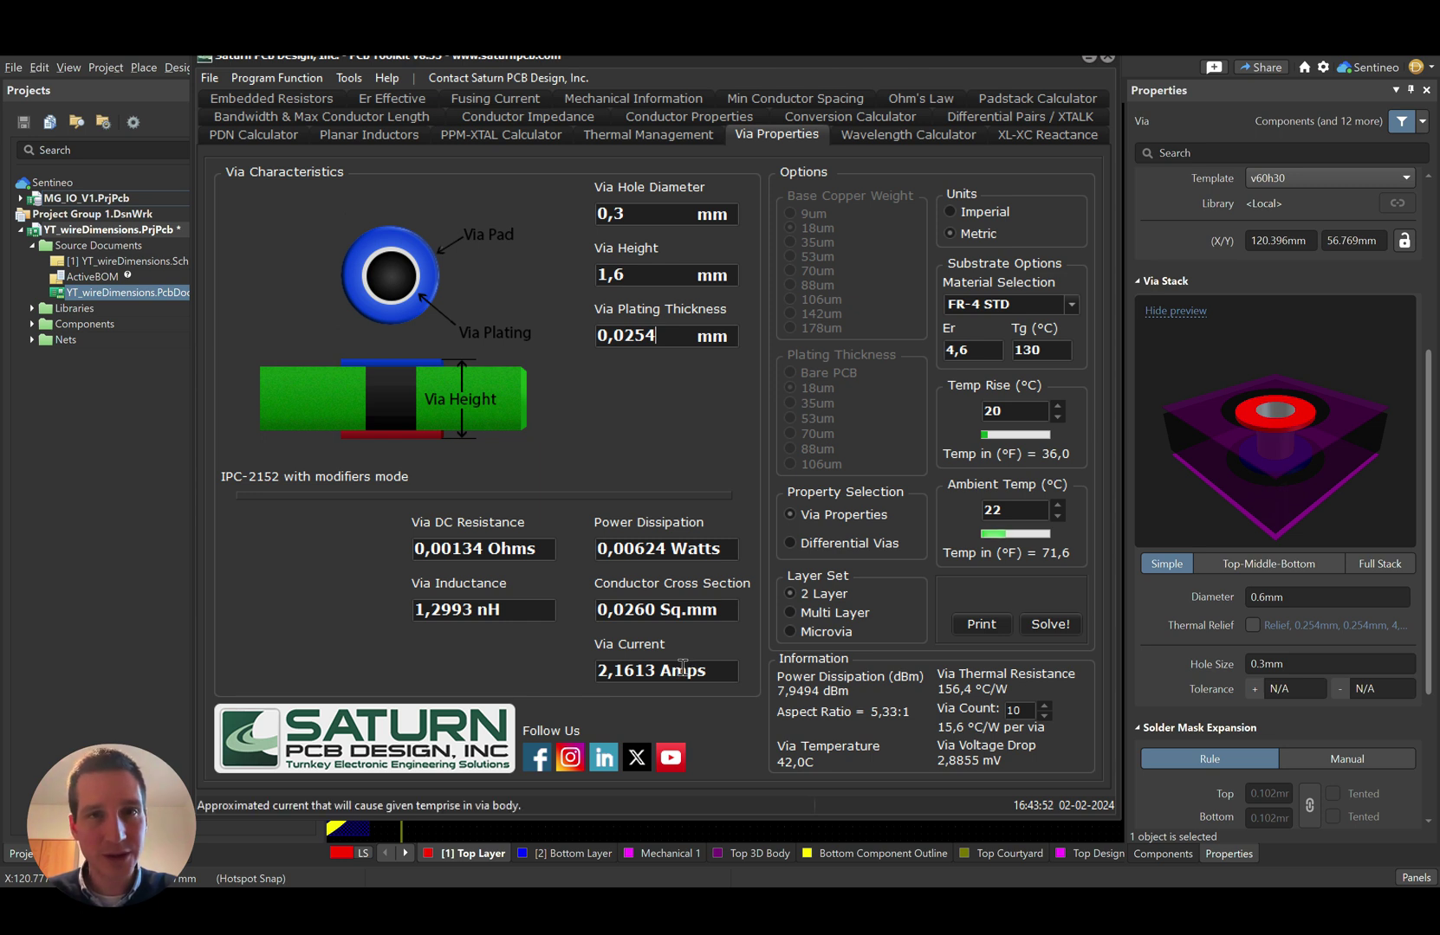
# - Calculate the via current for a hole diameter of 1 mm, and restore the diameter to 0,3 mm
pyautogui.moveTo(630, 210); pyautogui.dragTo(585, 210)
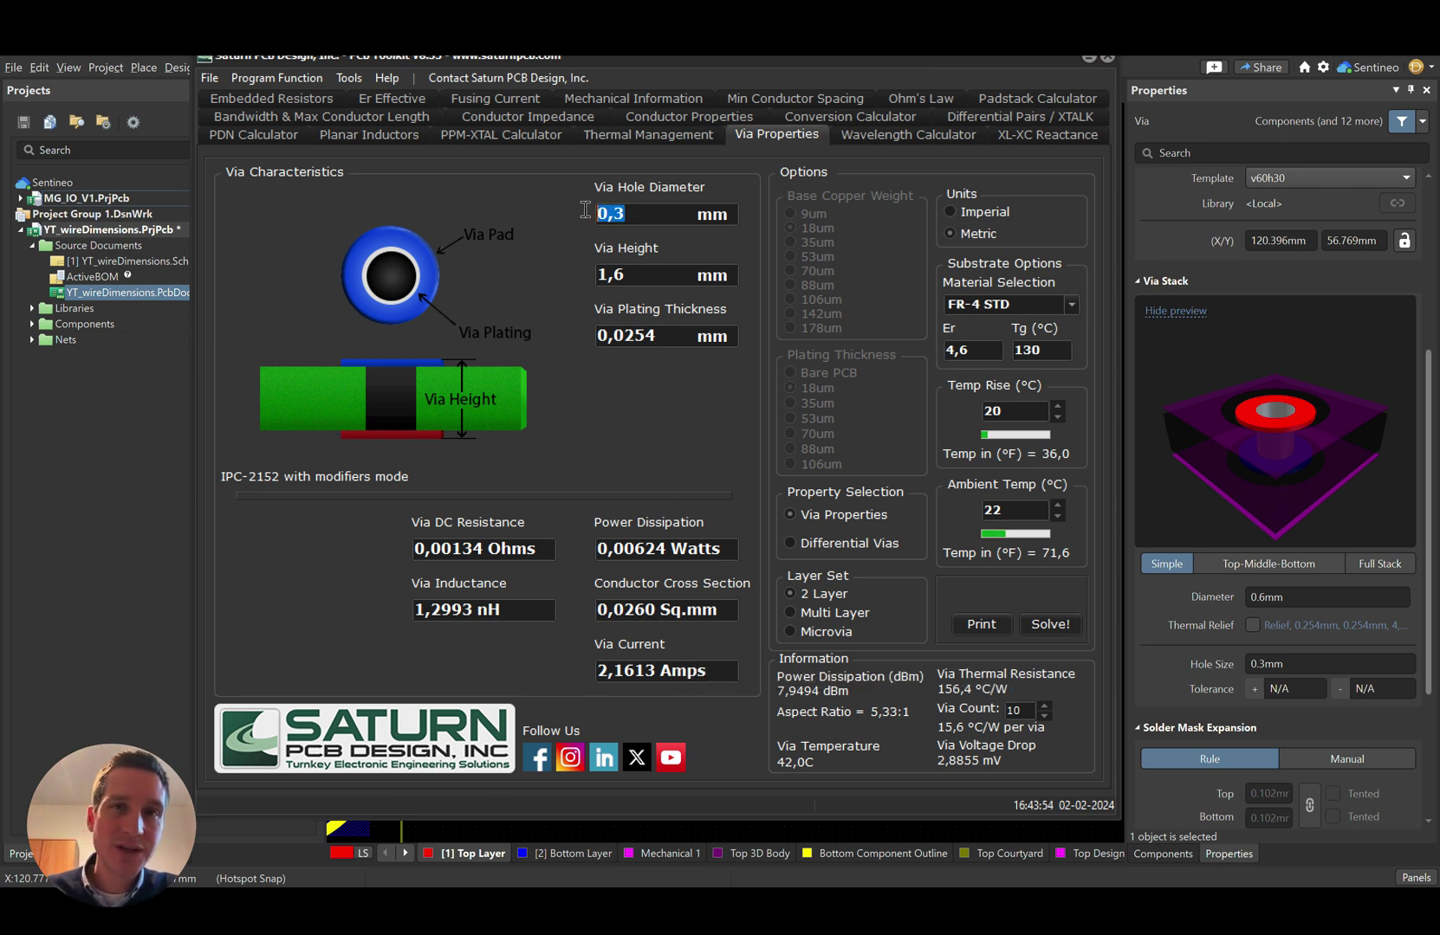
pyautogui.write('1')
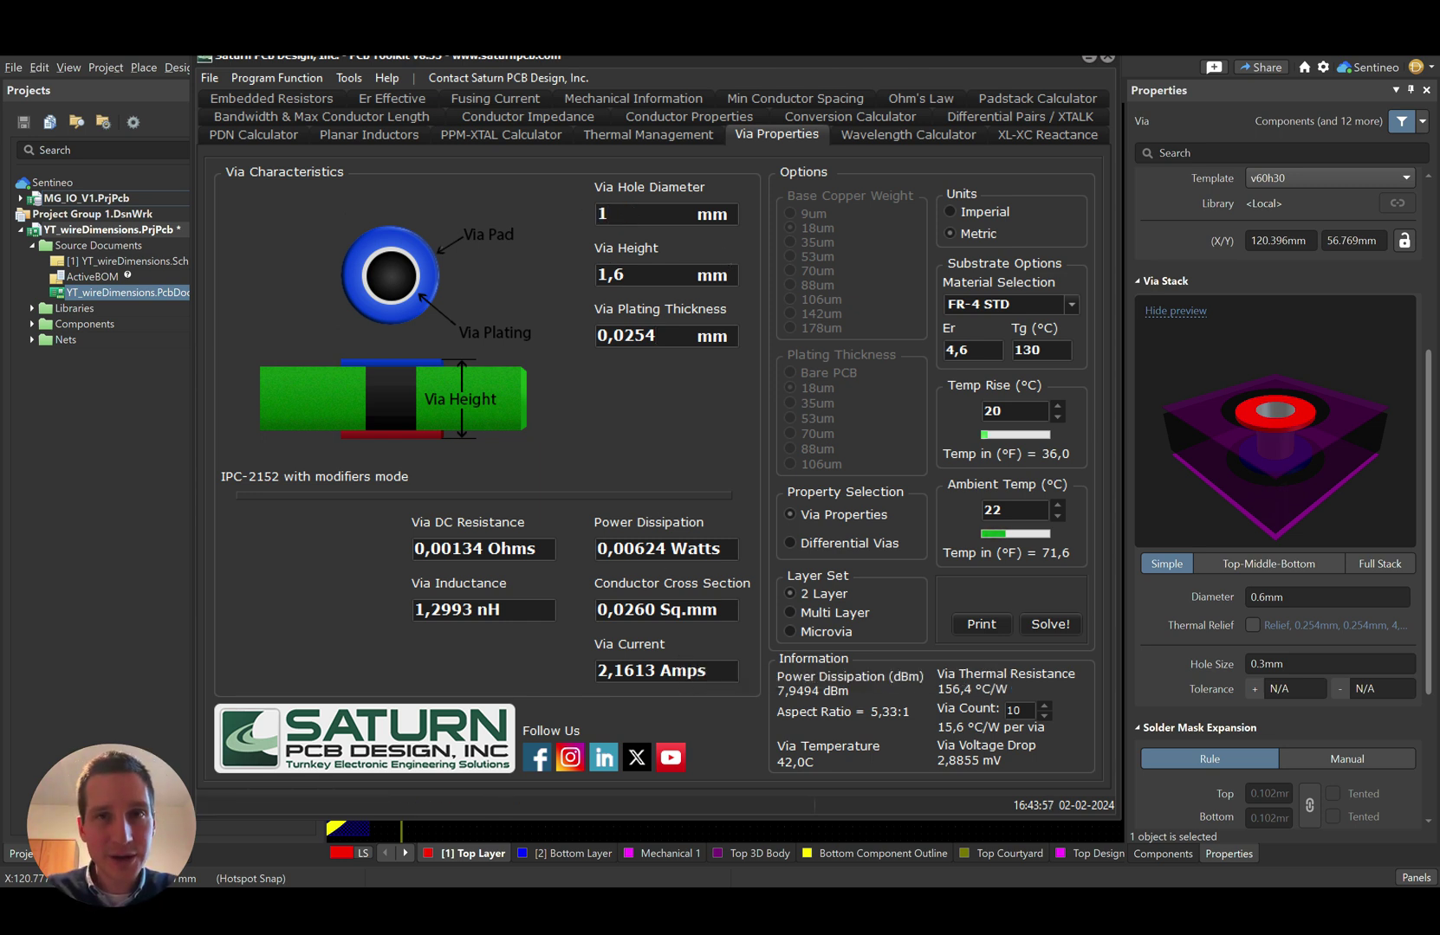
pyautogui.press('Return')
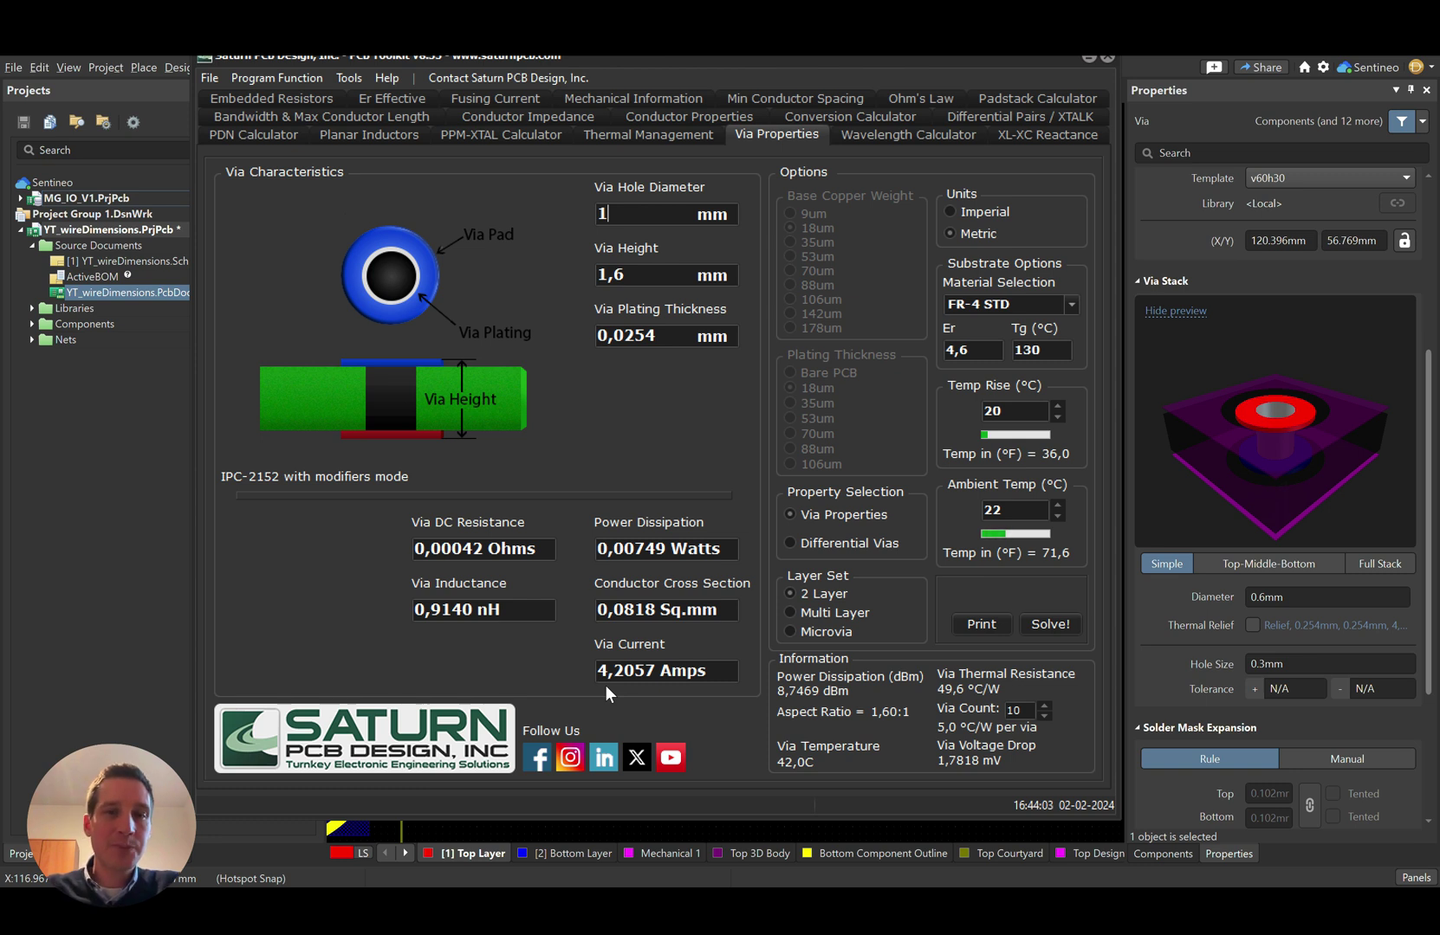
pyautogui.moveTo(669, 212); pyautogui.dragTo(533, 206)
pyautogui.write('0,3')
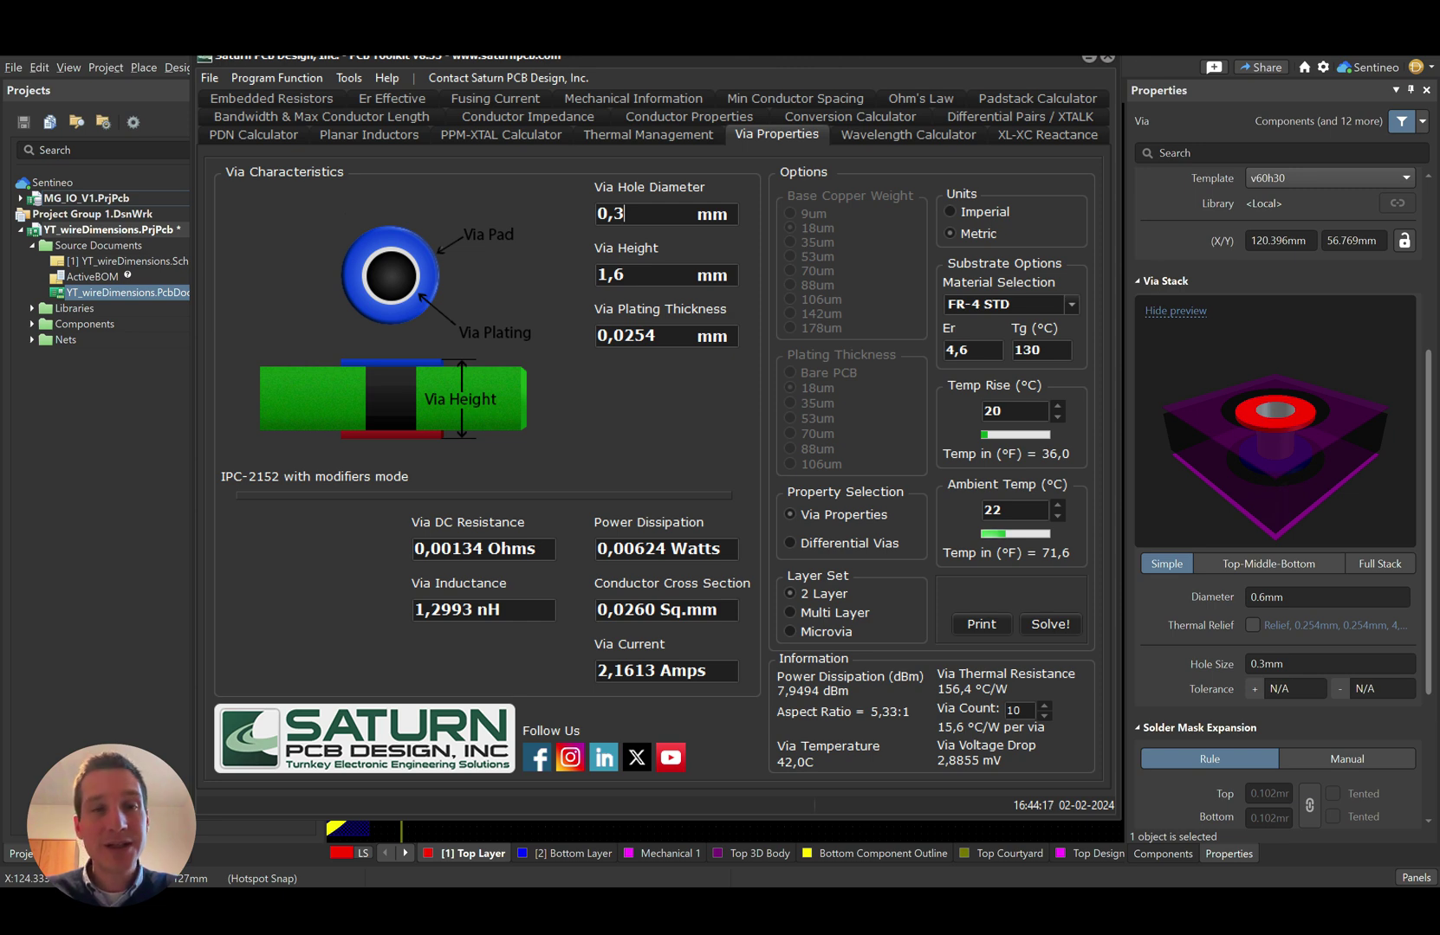
# - Return to the Altium PCB layout and move the GND via about 1 mm further from C2 pad 2, stretching its track along
pyautogui.click(1088, 58)
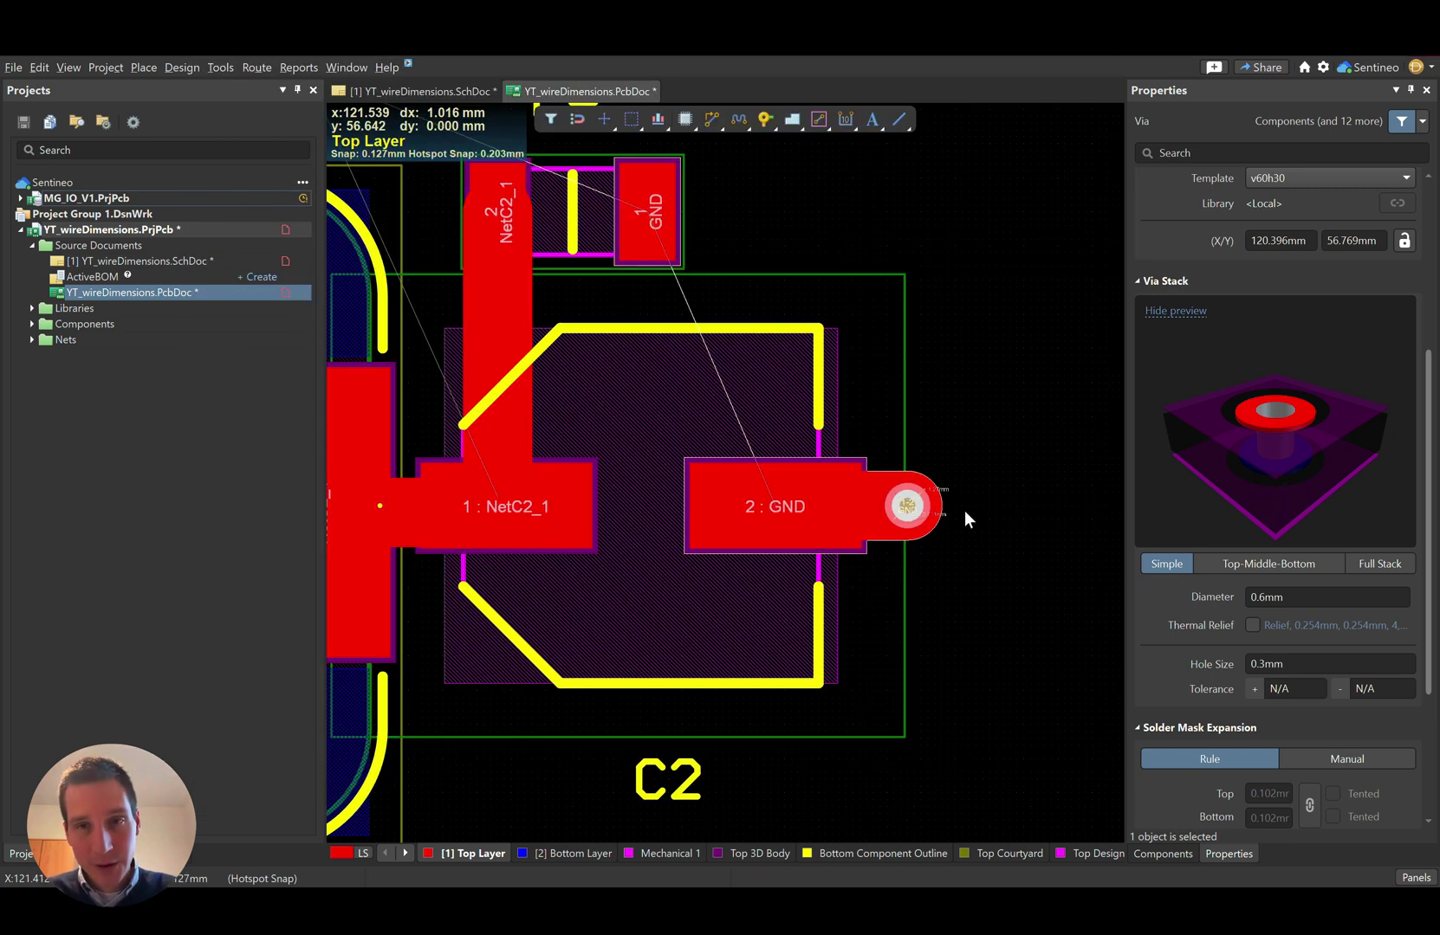
pyautogui.keyDown('ctrl'); pyautogui.scroll(3, 964, 519); pyautogui.keyUp('ctrl')
pyautogui.click(757, 501)
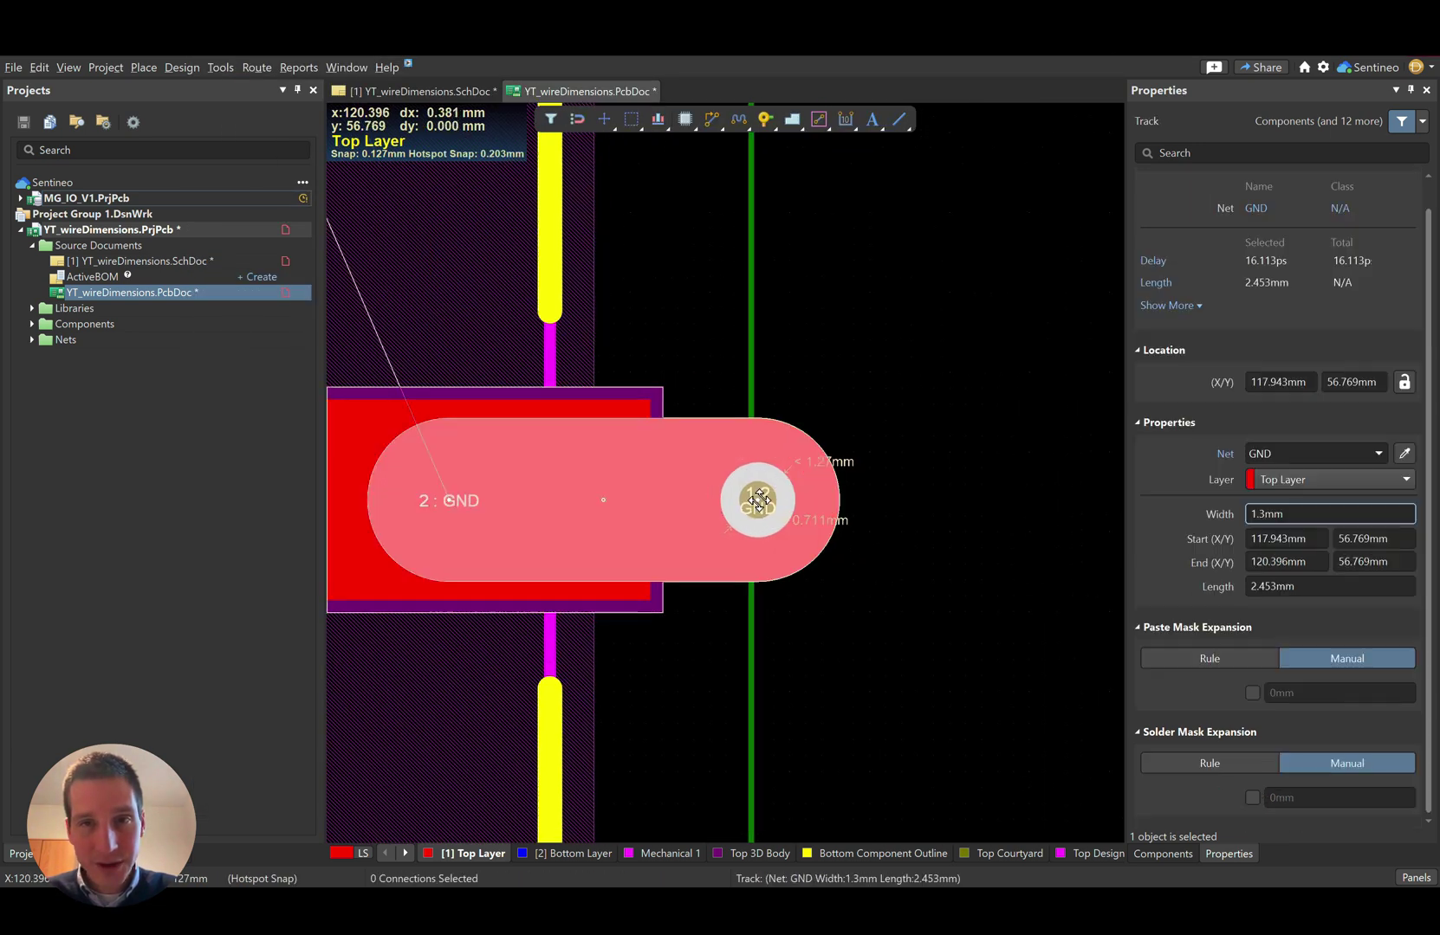
pyautogui.click(758, 501)
pyautogui.moveTo(758, 501); pyautogui.dragTo(885, 499)
pyautogui.rightClick(820, 633)
pyautogui.press('Escape')
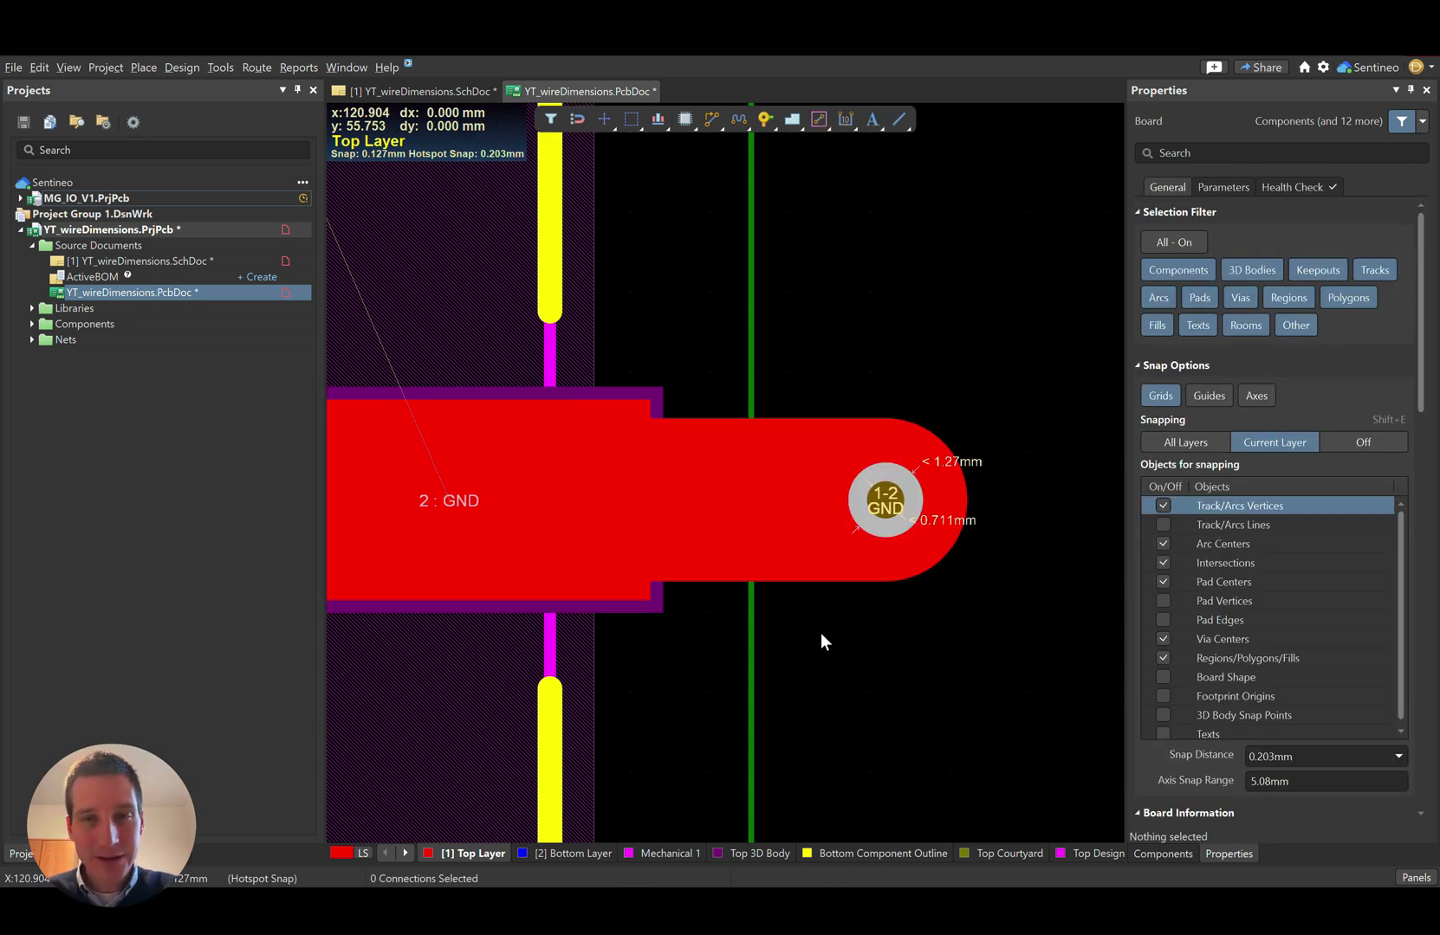
# - Place a second GND via of 0.6 mm diameter with a 0.3 mm hole on the track between C2 pad 2 and the via
pyautogui.press('p')
pyautogui.press('v')
pyautogui.click(758, 501)
pyautogui.rightClick(888, 680)
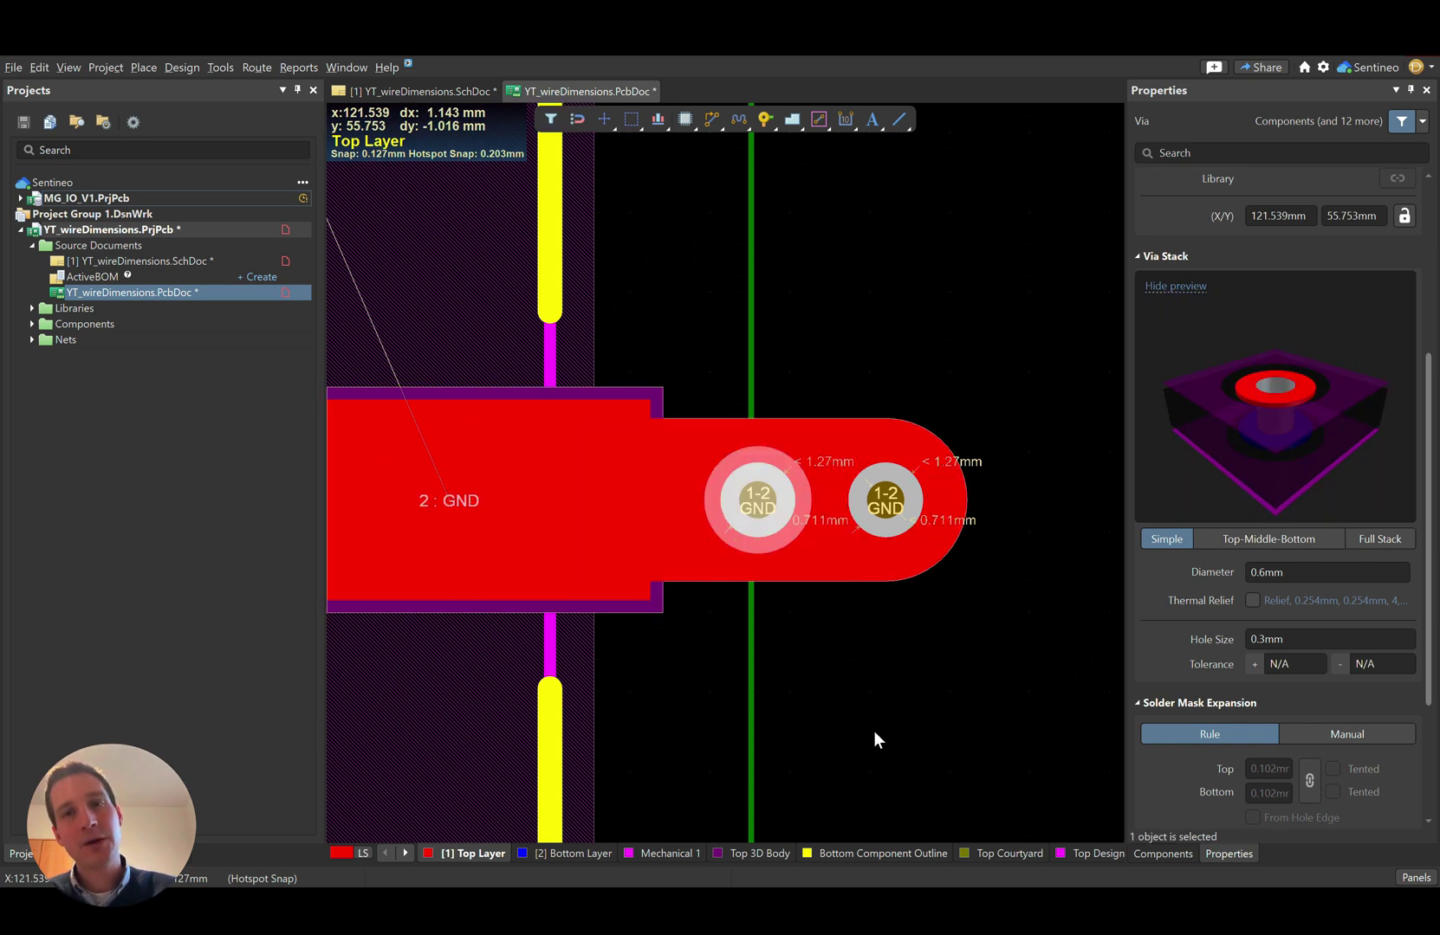
pyautogui.click(852, 648)
# - Check the width of the NetC2_1 track between C2 and C4 and review the converter layout
pyautogui.keyDown('ctrl'); pyautogui.scroll(-5, 831, 658); pyautogui.keyUp('ctrl')
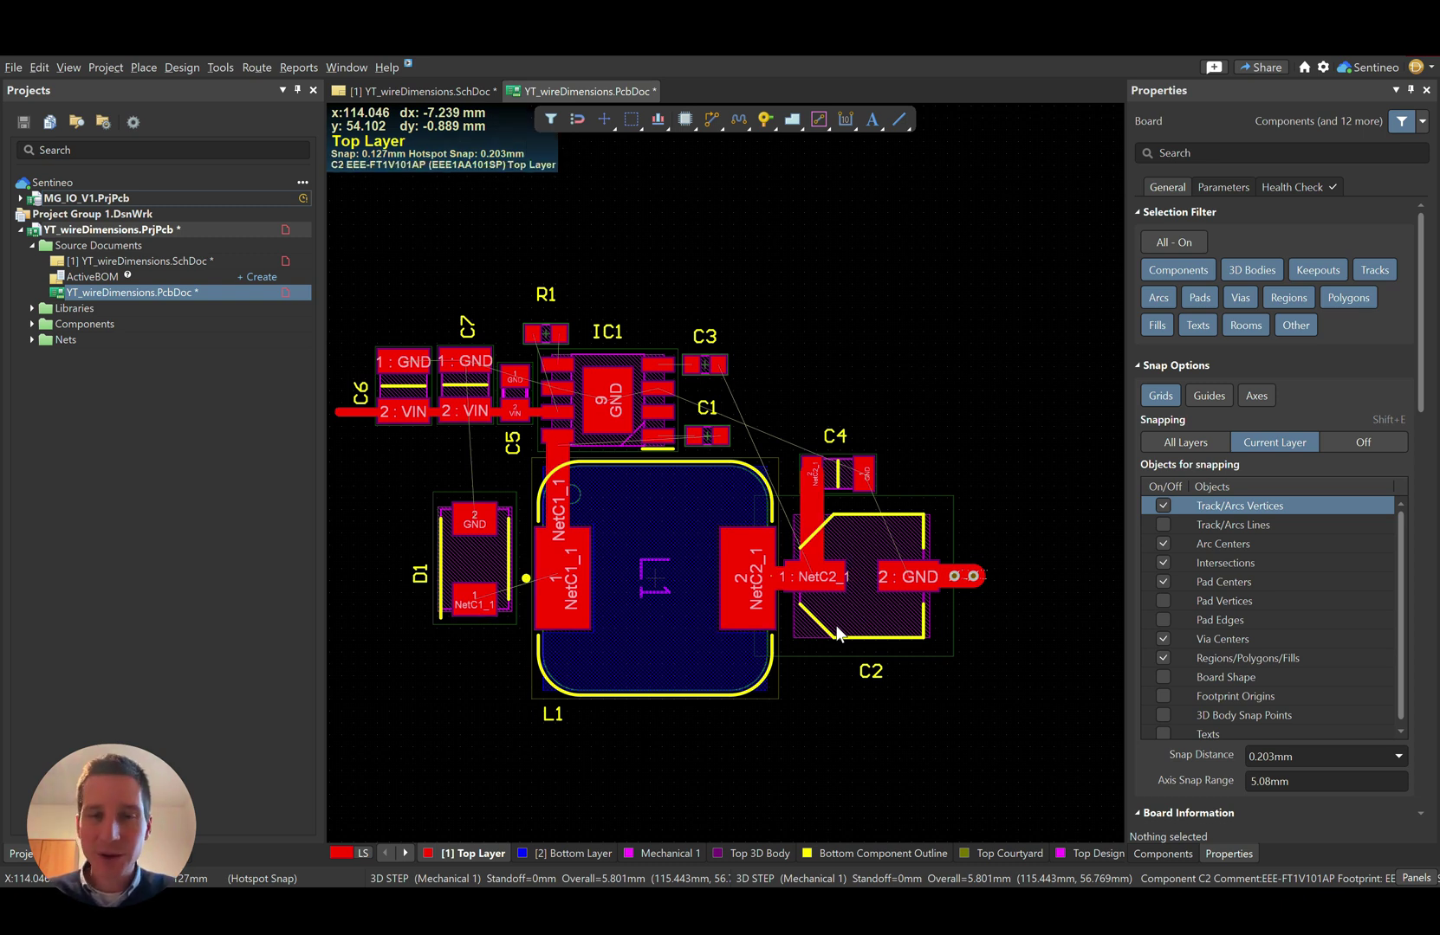
pyautogui.click(811, 520)
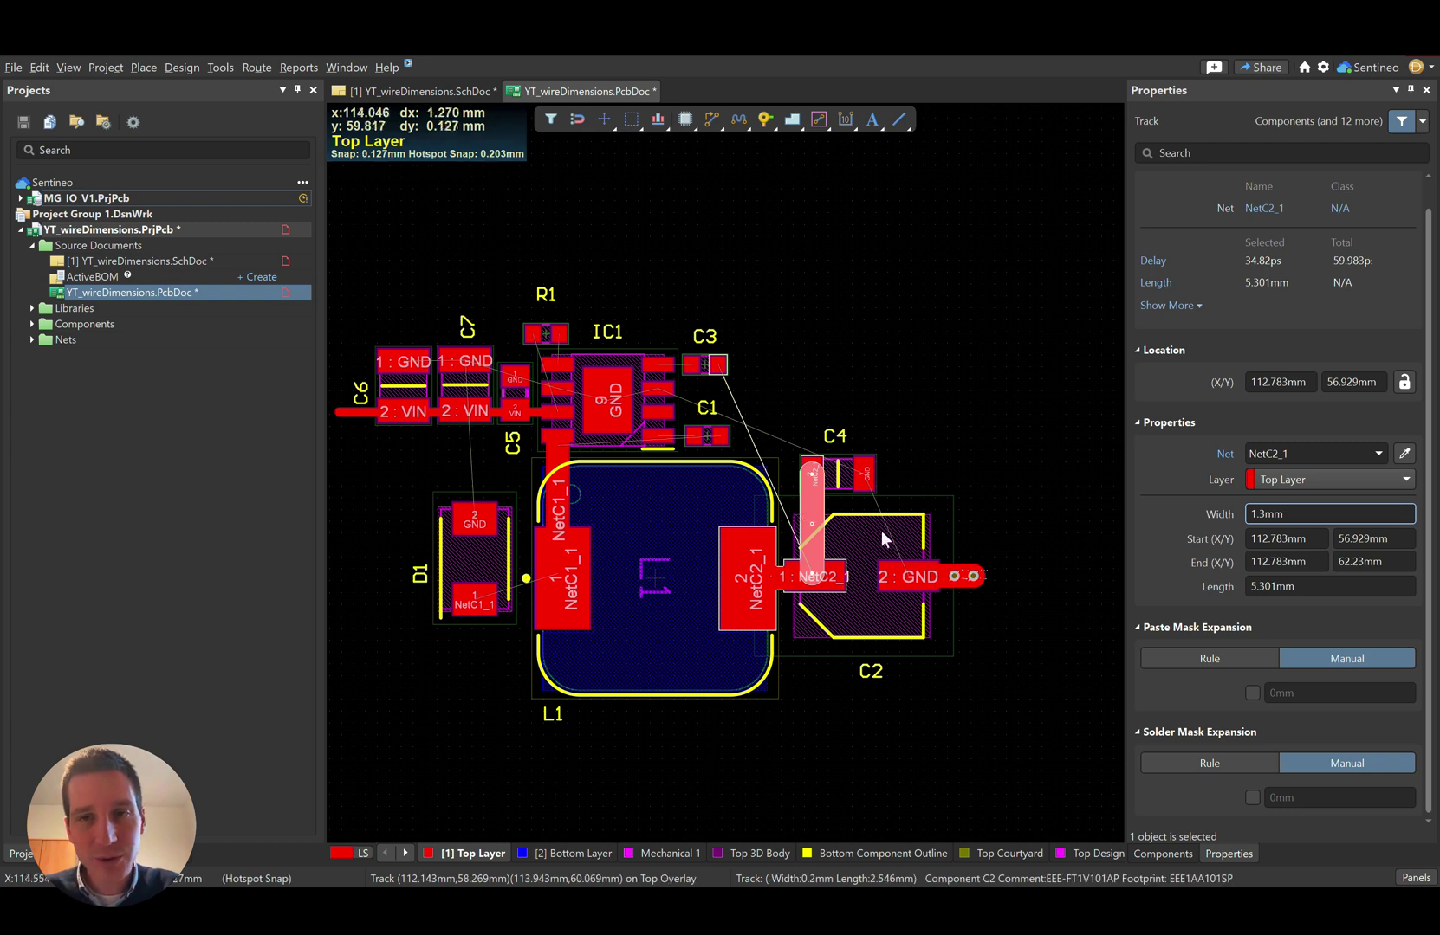
pyautogui.keyDown('ctrl'); pyautogui.scroll(2, 994, 591); pyautogui.keyUp('ctrl')
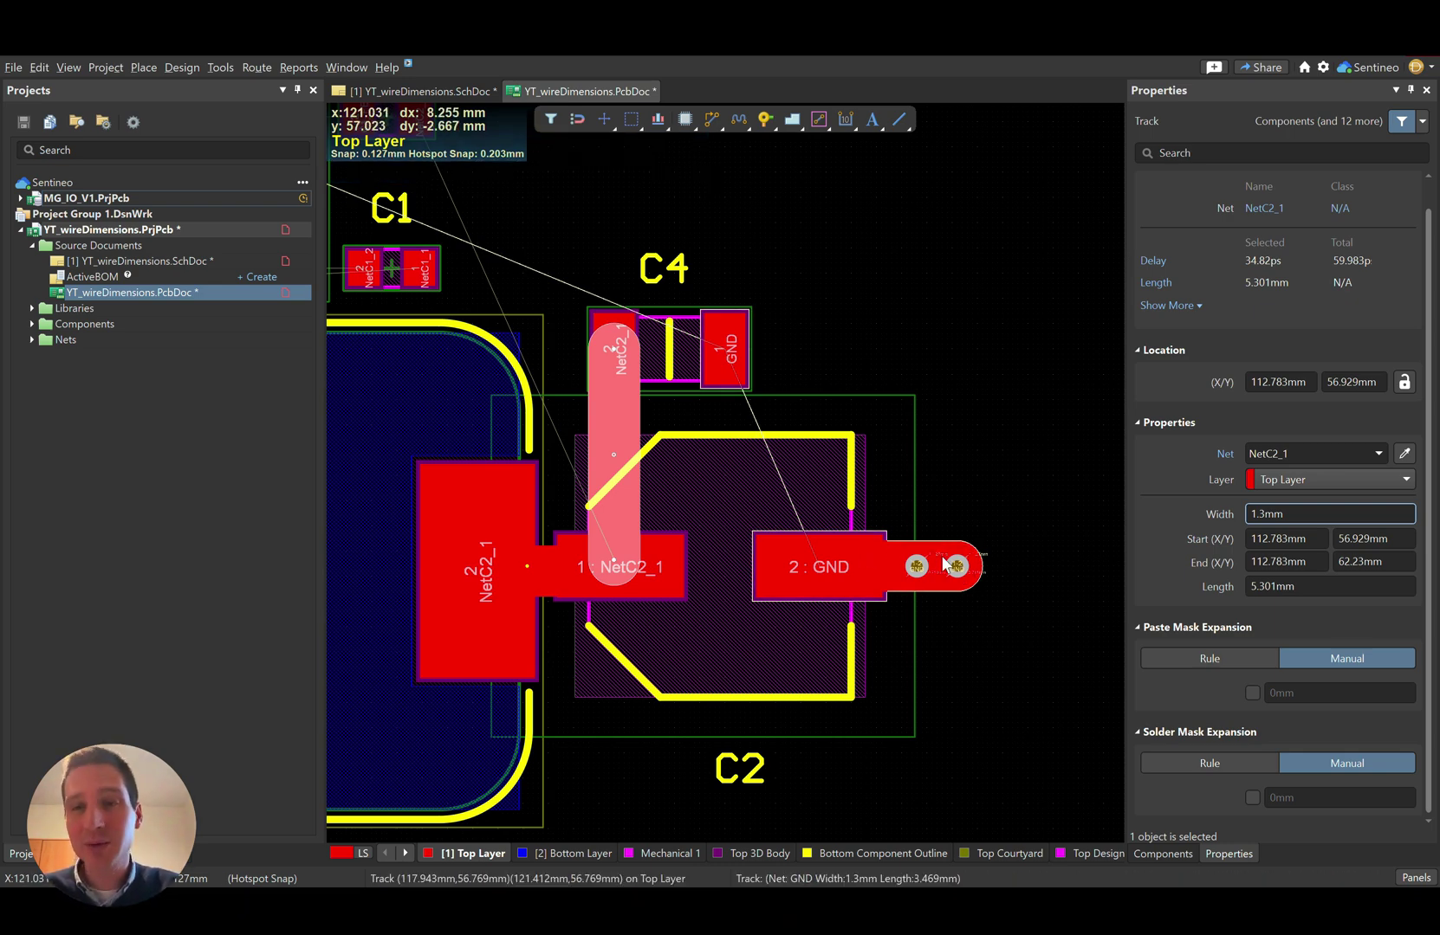
pyautogui.keyDown('ctrl'); pyautogui.scroll(-1, 969, 586); pyautogui.keyUp('ctrl')
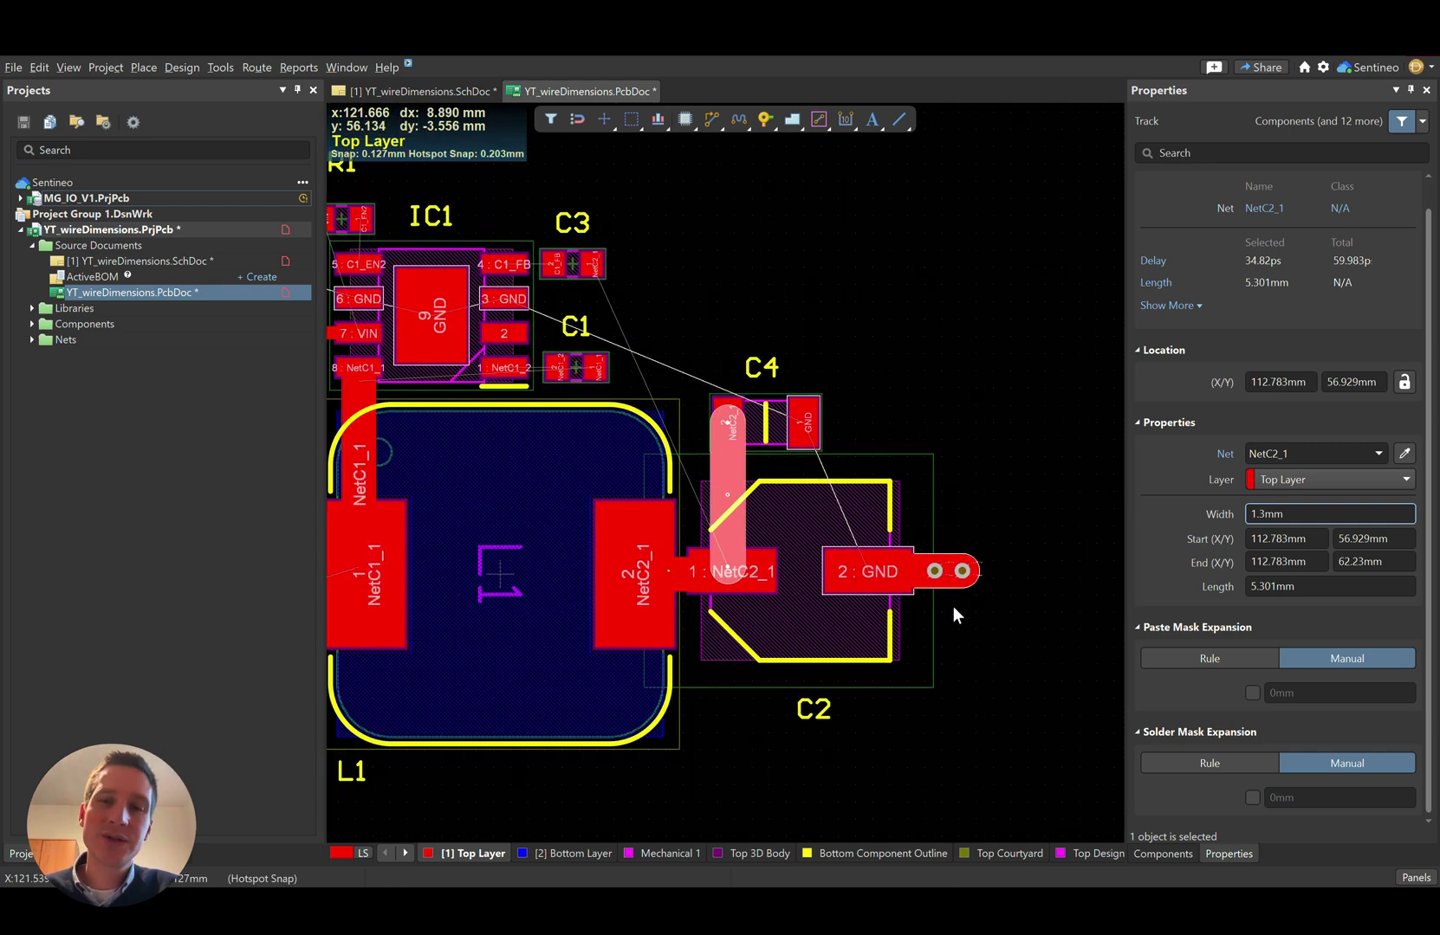
pyautogui.keyDown('ctrl'); pyautogui.scroll(-1, 937, 610); pyautogui.keyUp('ctrl')
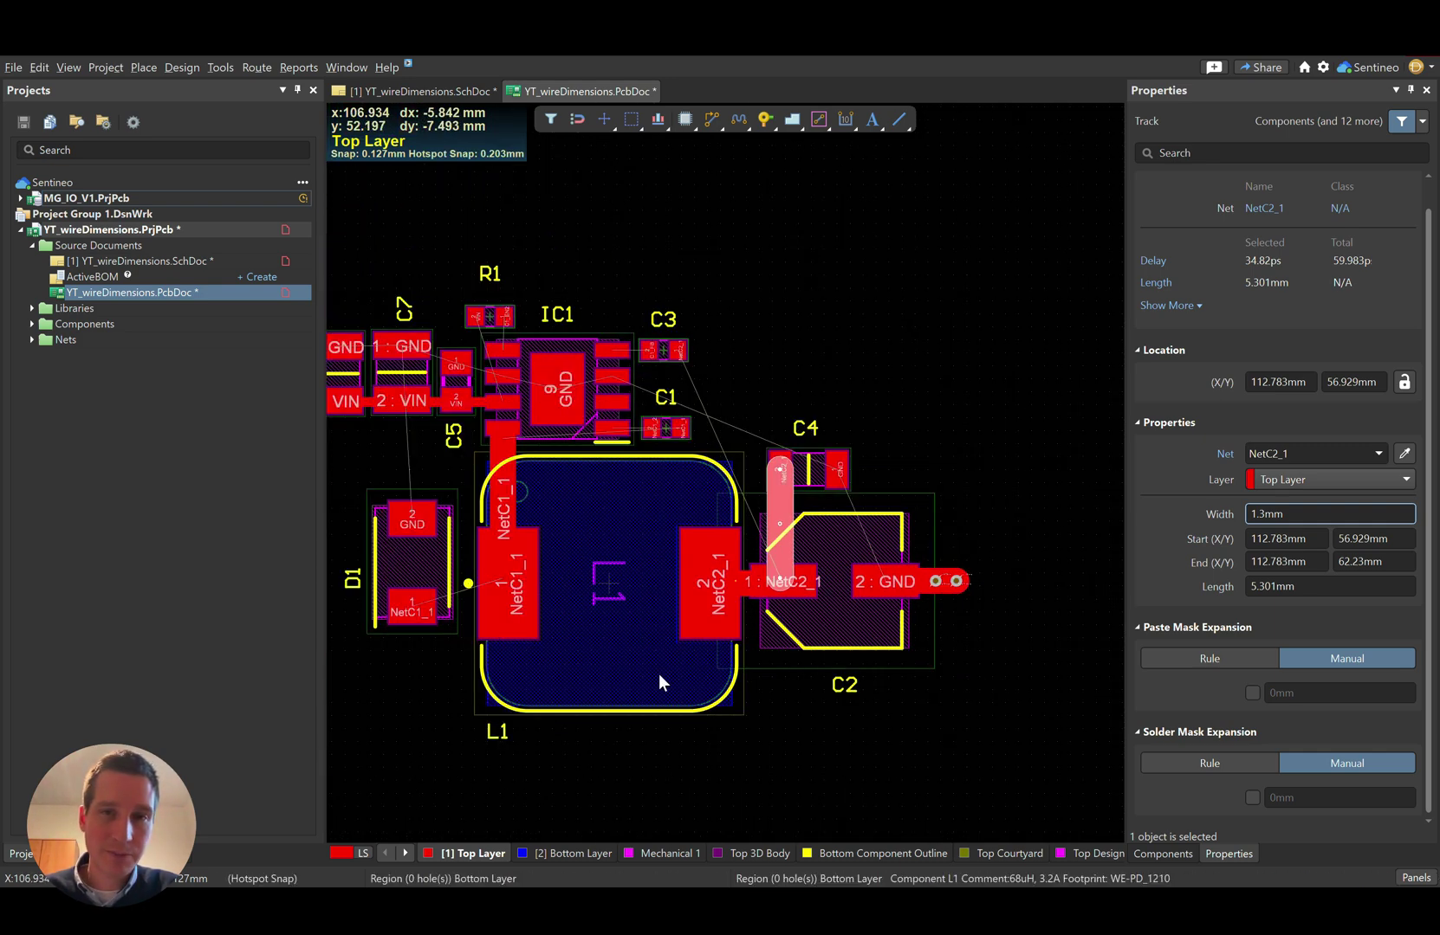
pyautogui.moveTo(660, 674); pyautogui.dragTo(716, 664, button='right')
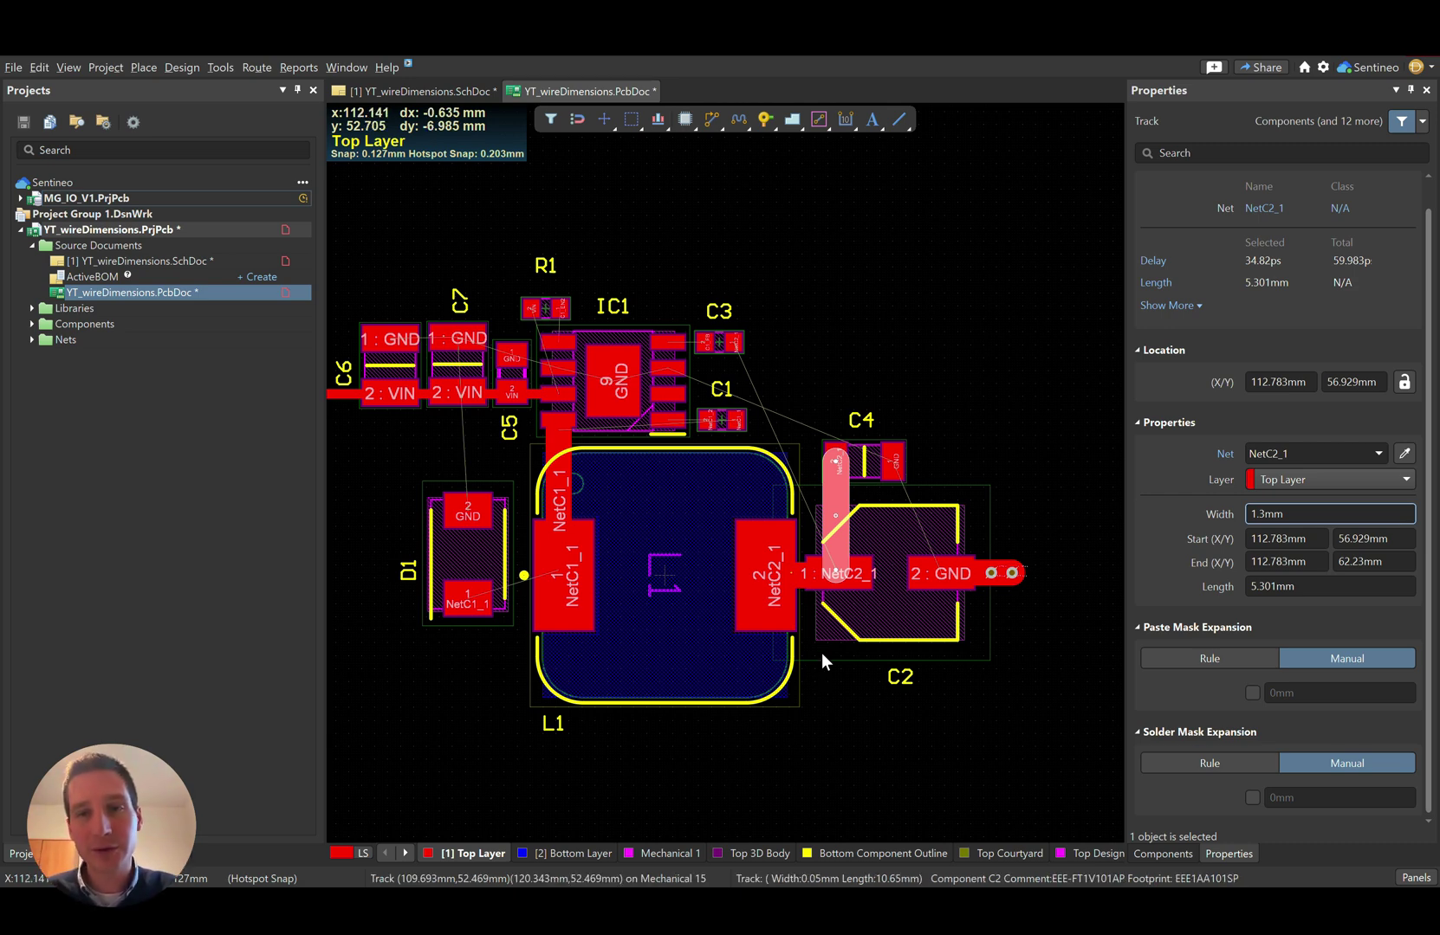
# - Delete the GND track at C2 pad 2 together with both of its vias
pyautogui.moveTo(1035, 578); pyautogui.dragTo(918, 573, button='right')
pyautogui.keyDown('ctrl'); pyautogui.scroll(2, 918, 573); pyautogui.keyUp('ctrl')
pyautogui.click(952, 559)
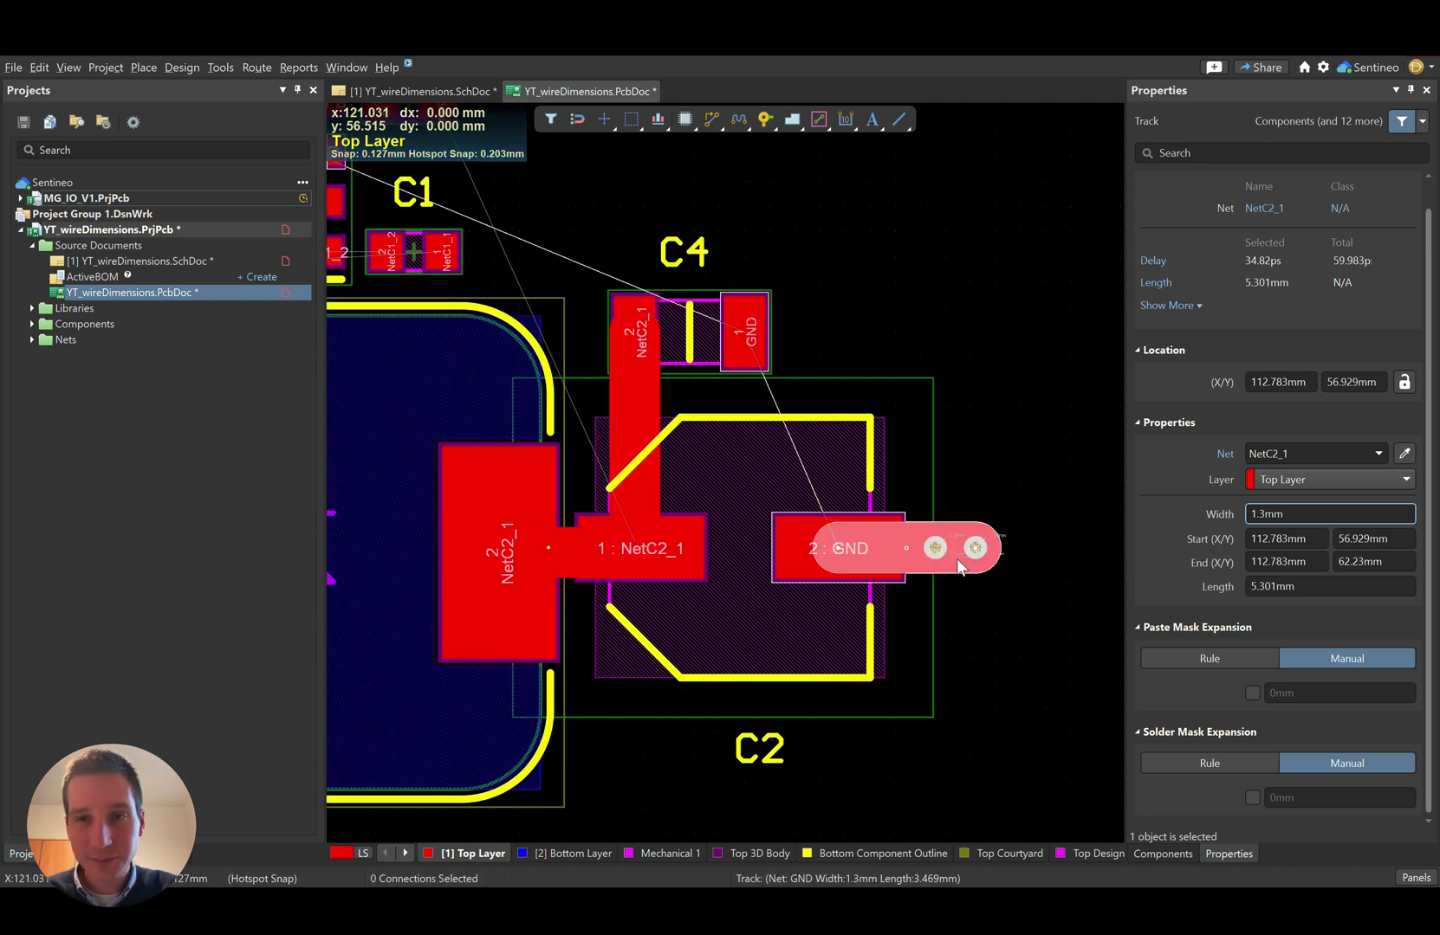
pyautogui.press('Delete')
pyautogui.click(974, 554)
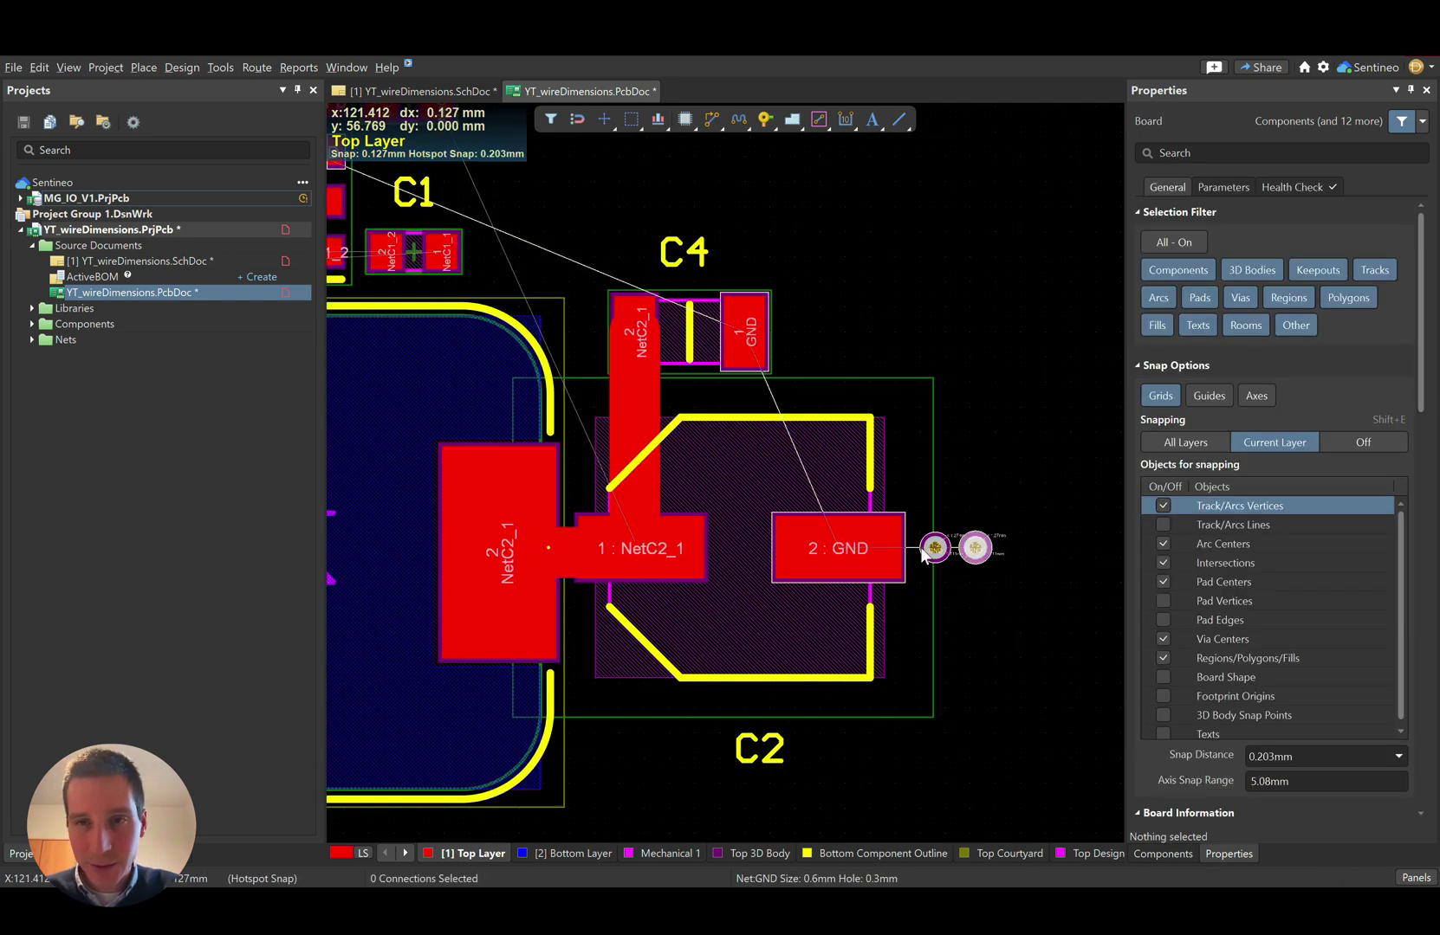
pyautogui.keyDown('shift'); pyautogui.click(930, 555); pyautogui.keyUp('shift')
pyautogui.press('Delete')
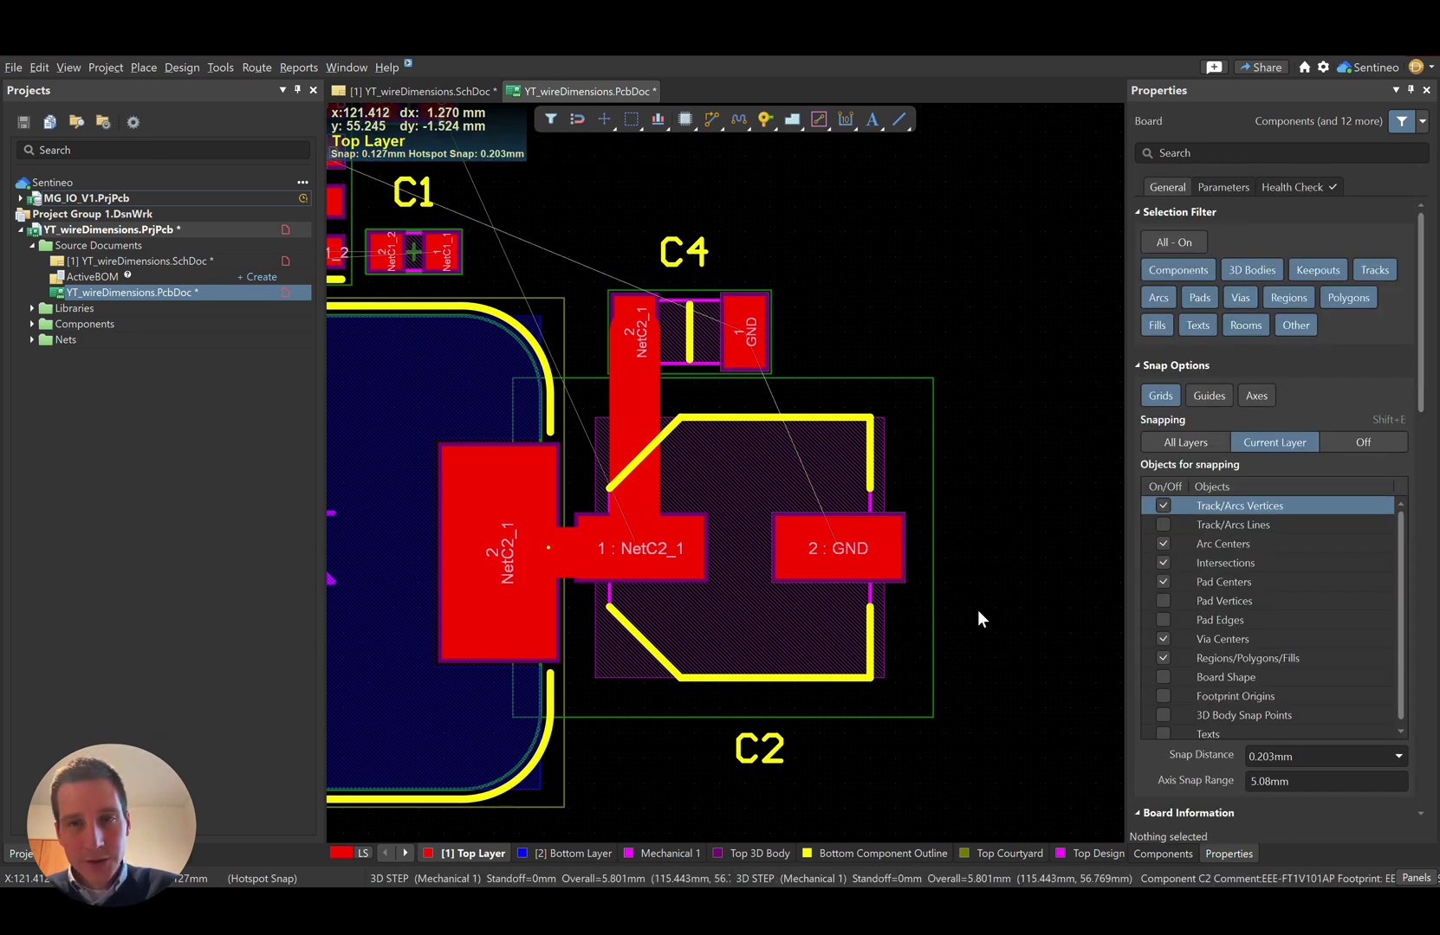
# - Draw a 6 by 6 mm polygon pour on the Top Layer around C2's GND pad, extending outward beyond the component
pyautogui.press('p')
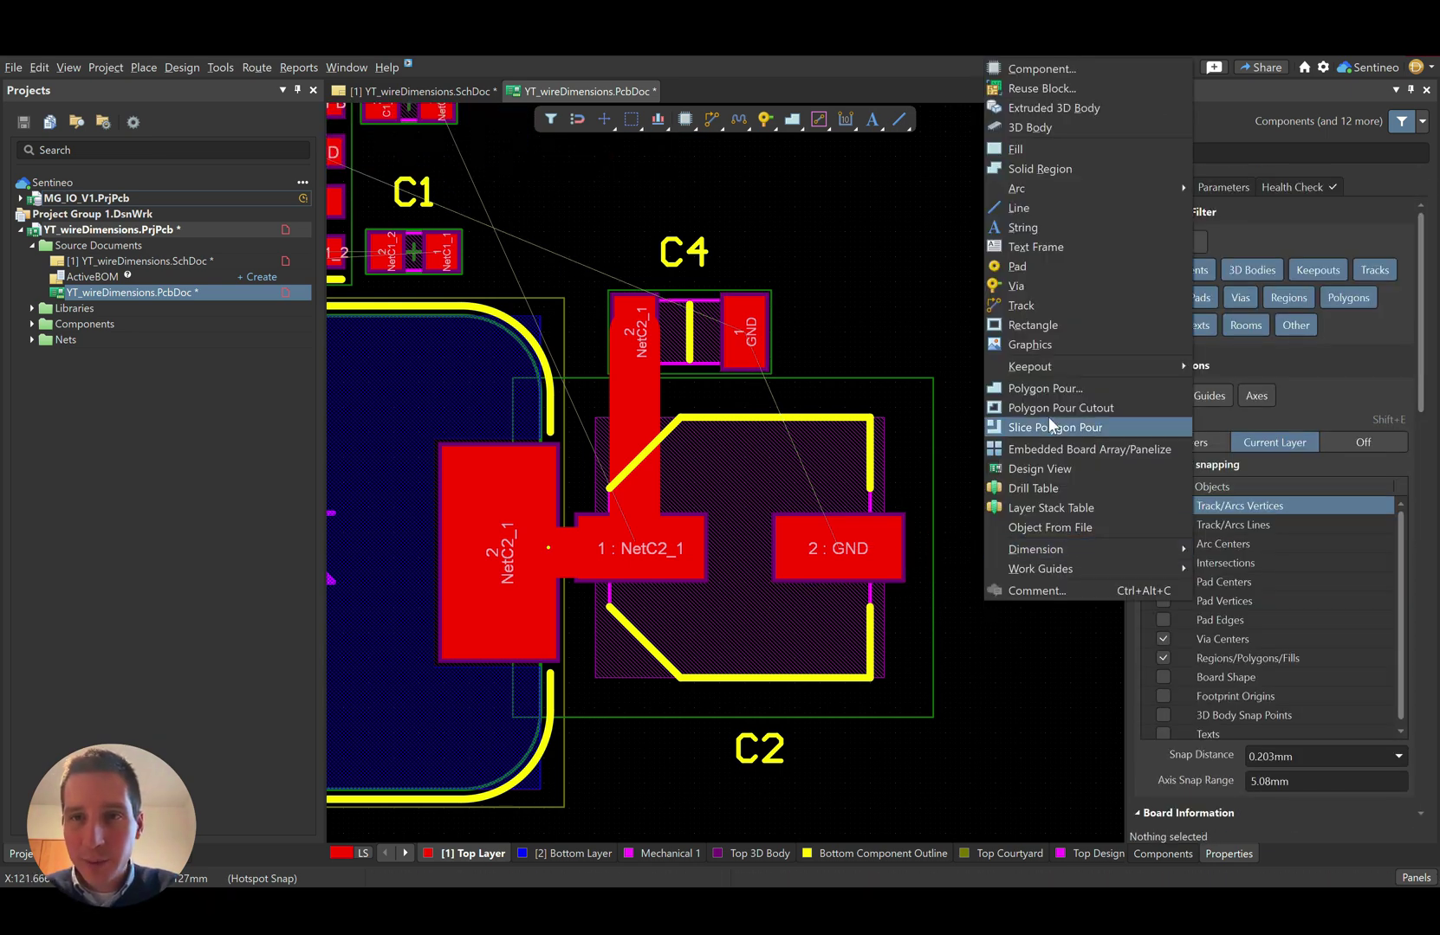
pyautogui.click(1045, 389)
pyautogui.click(763, 420)
pyautogui.click(1000, 418)
pyautogui.click(1000, 655)
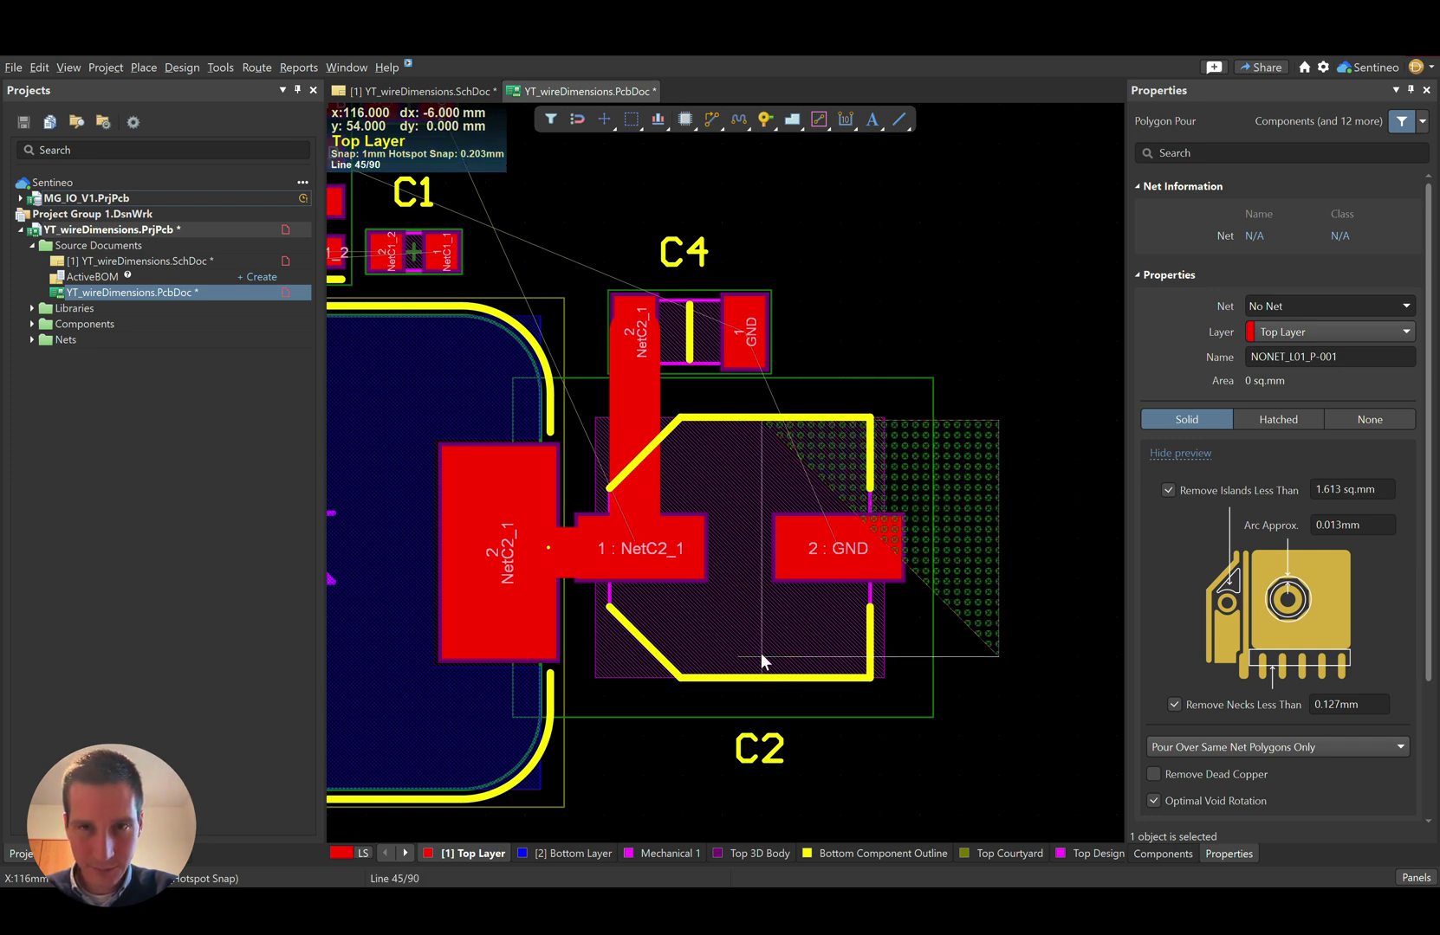
pyautogui.click(761, 656)
pyautogui.rightClick(938, 628)
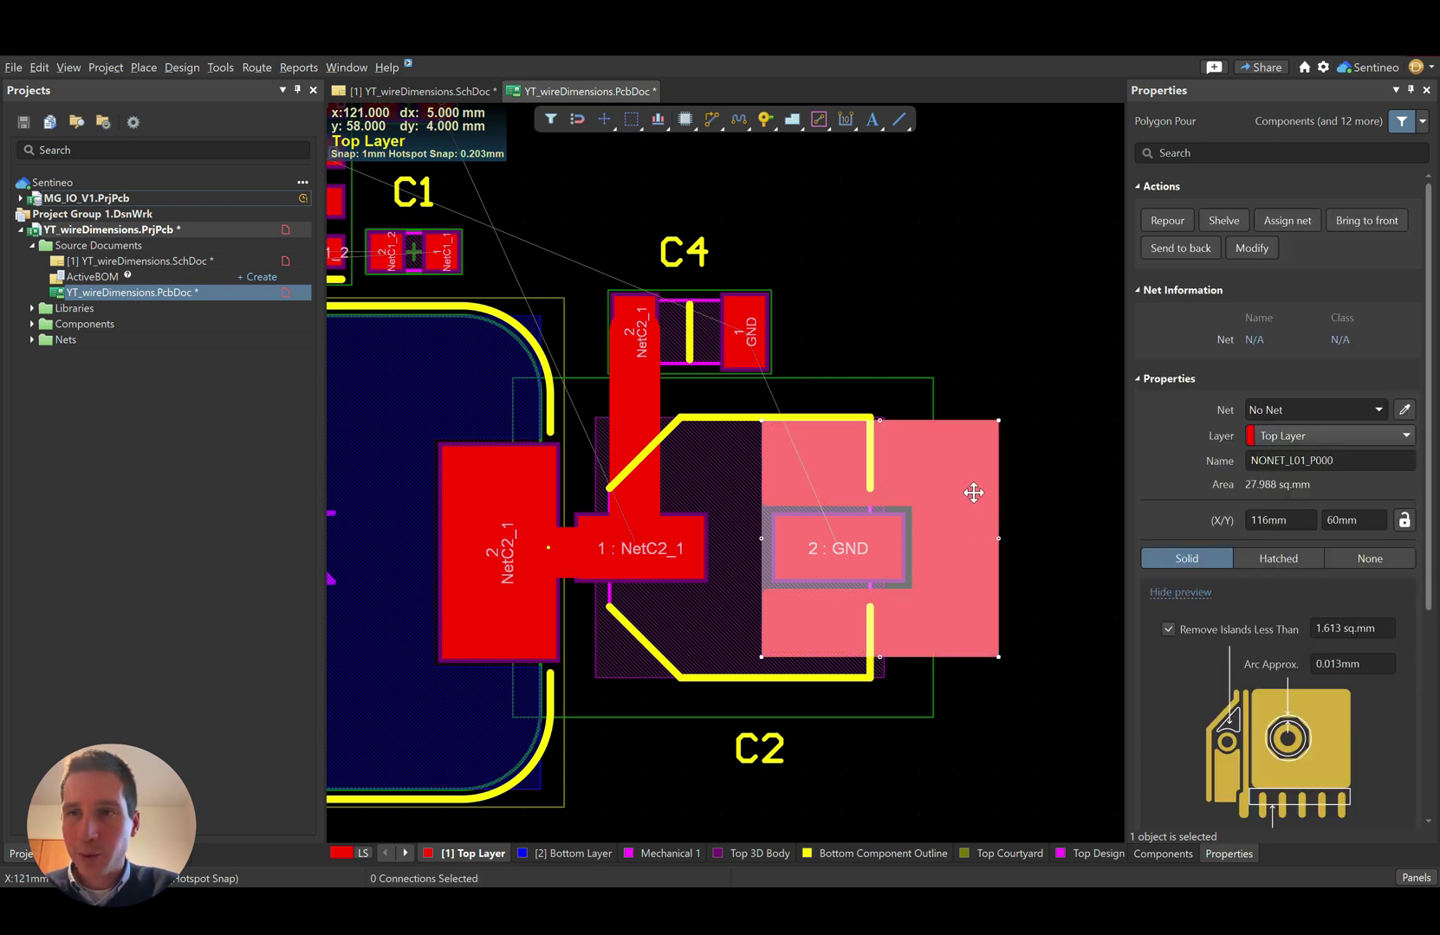
# - Assign the polygon pour around C2 pad 2 to the GND net and repour it
pyautogui.click(1379, 409)
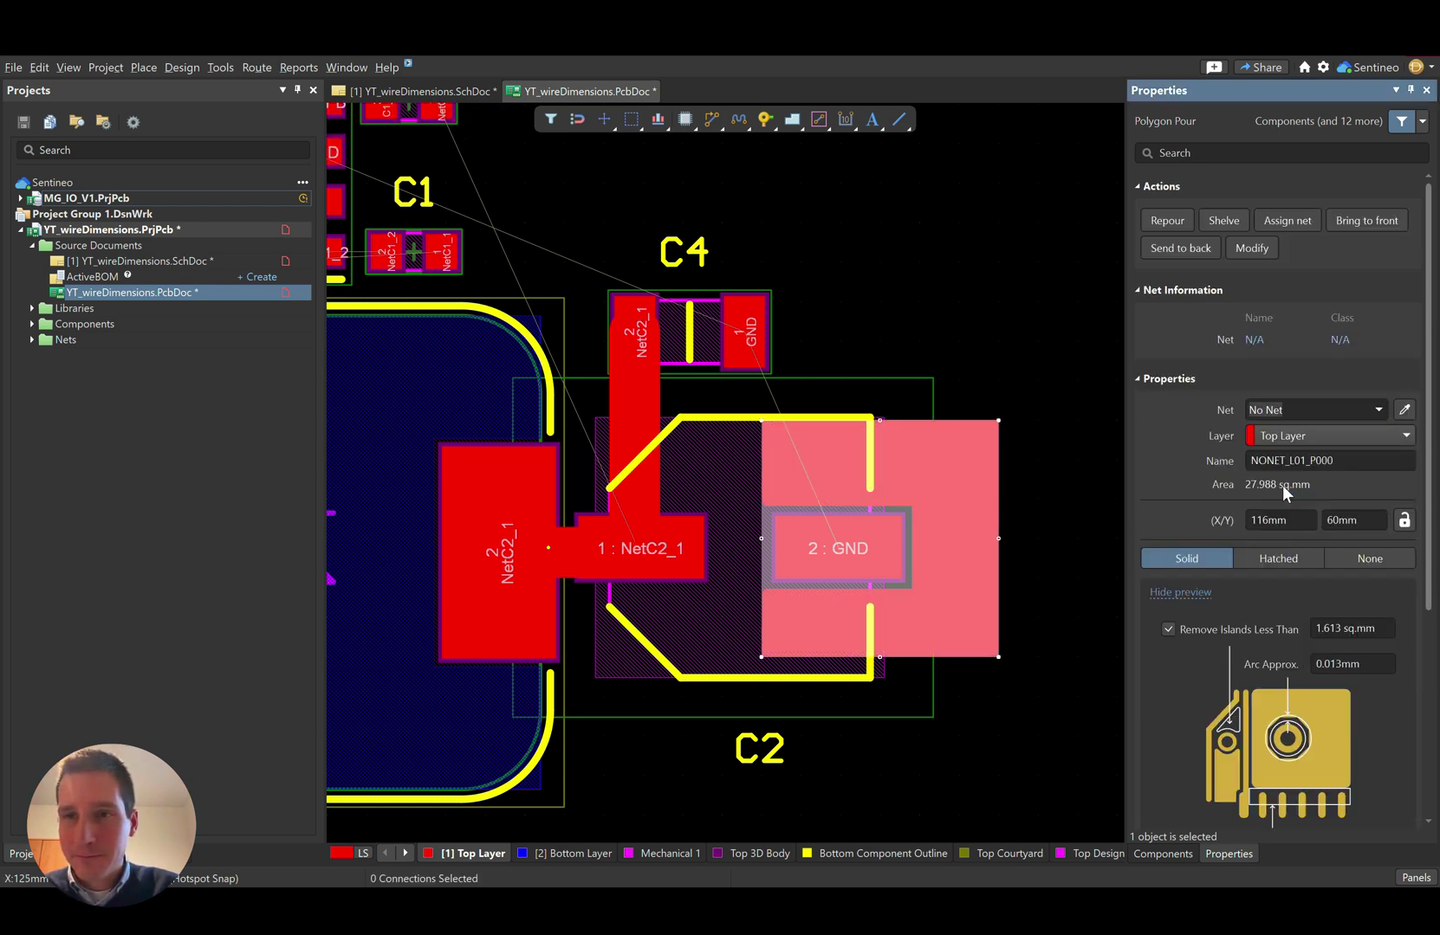
pyautogui.click(1282, 487)
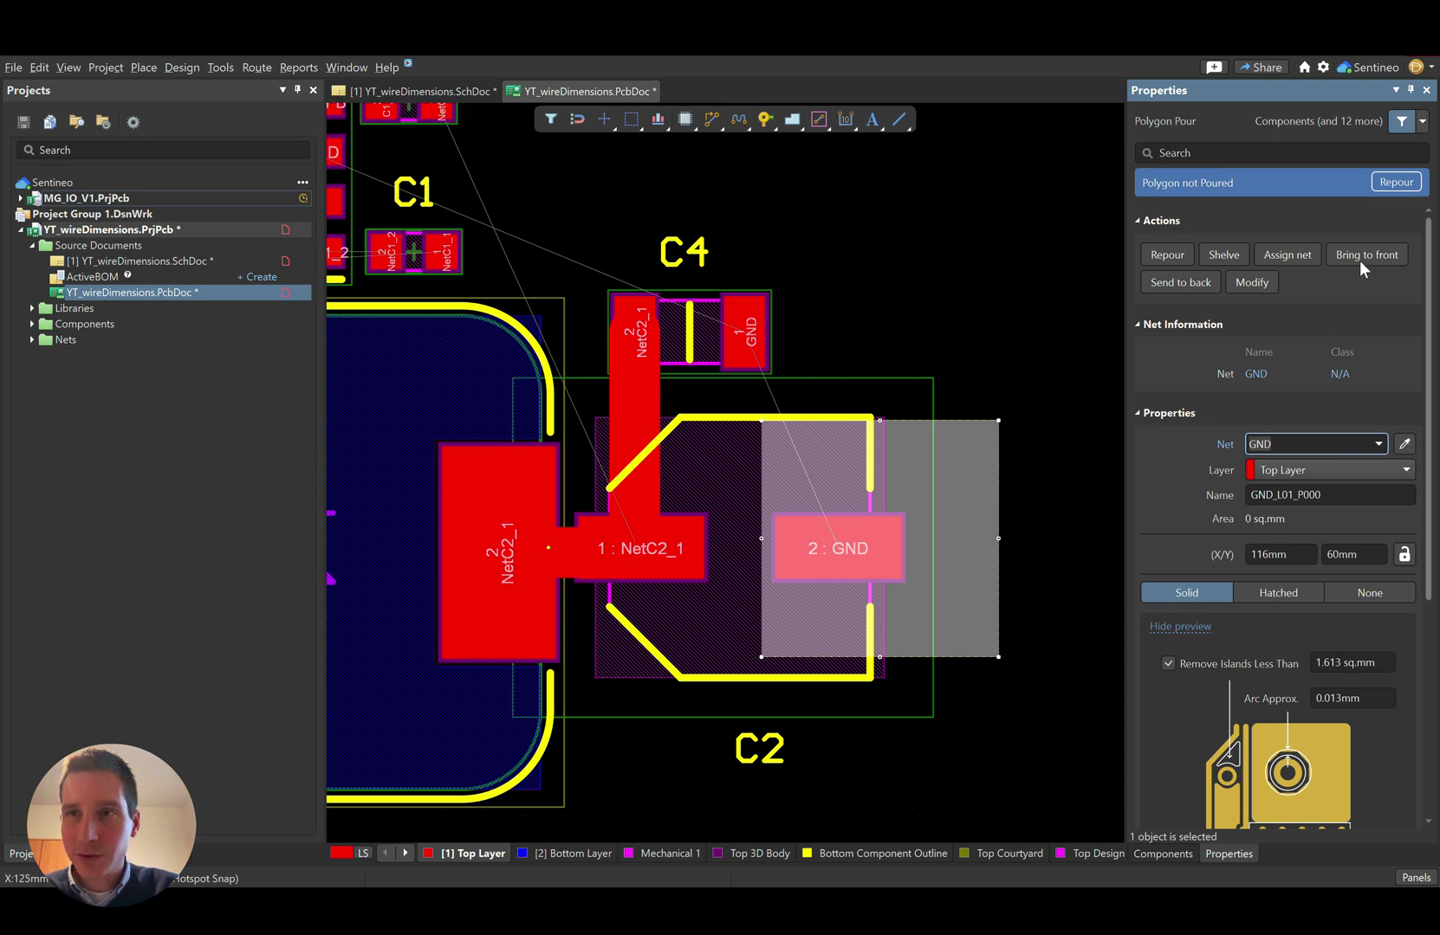
pyautogui.click(1390, 183)
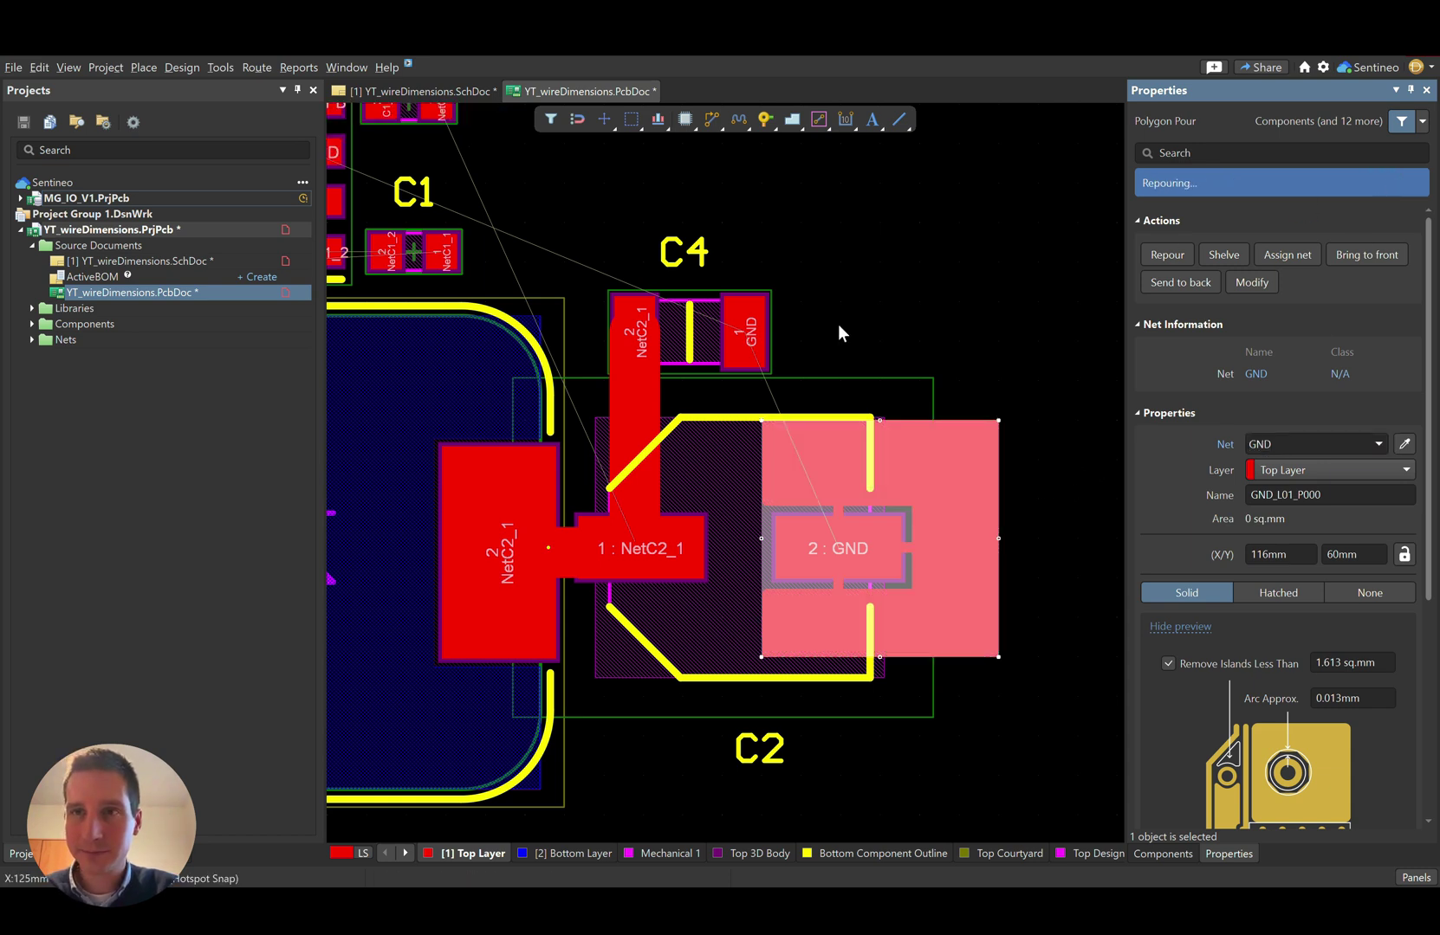
pyautogui.click(1030, 282)
pyautogui.keyDown('ctrl'); pyautogui.scroll(1, 966, 441); pyautogui.keyUp('ctrl')
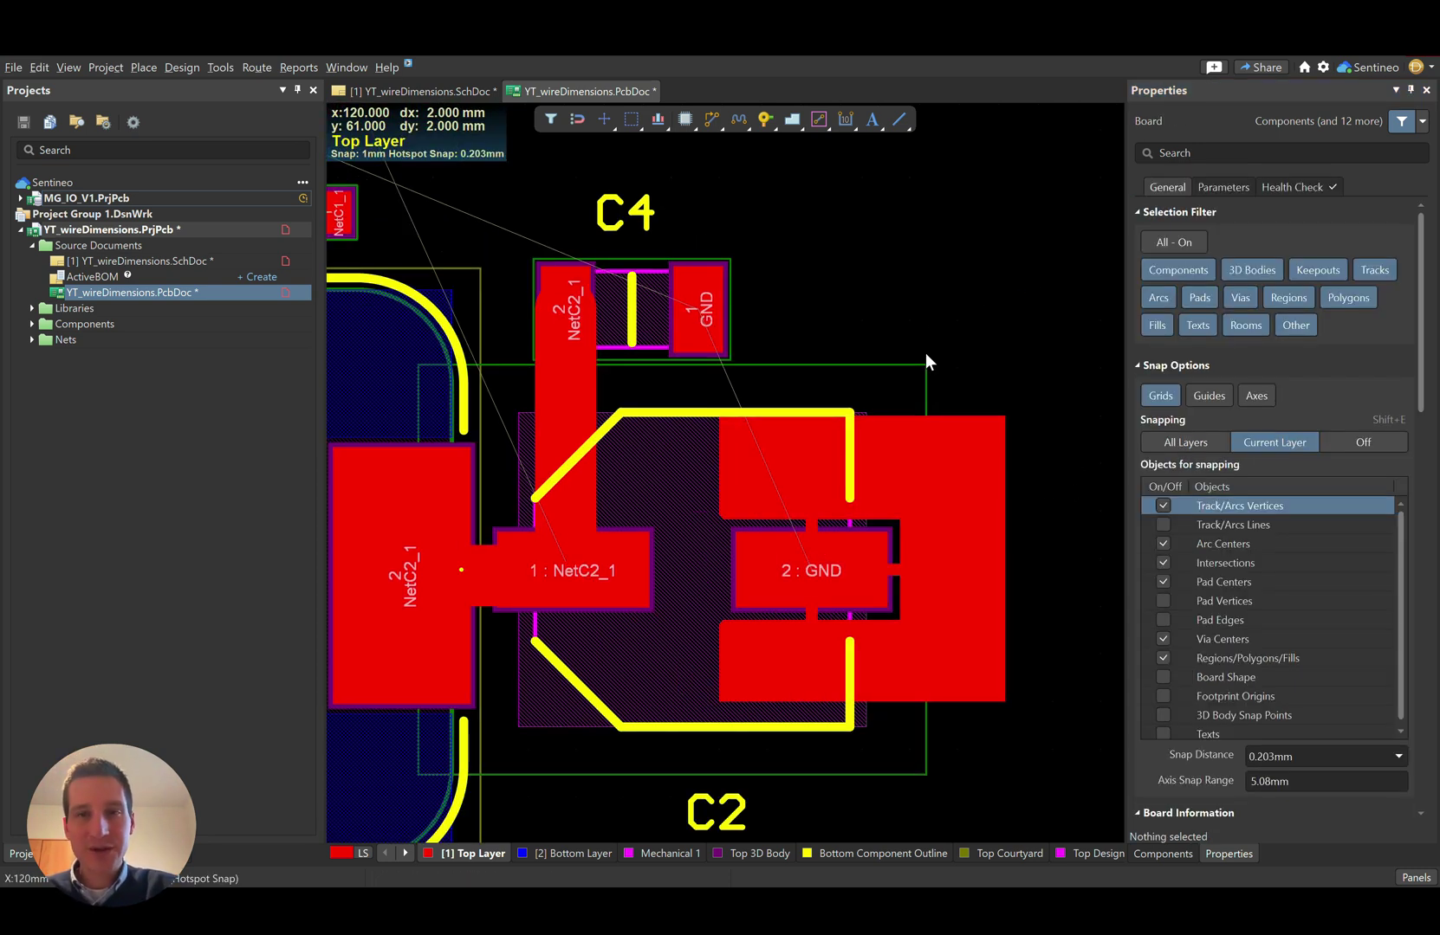
pyautogui.rightClick(926, 352)
pyautogui.press('Escape')
# - Place seven vias with 0.6 mm diameter and 0.3 mm hole along the outer side of the GND polygon pour at C2
pyautogui.press('p')
pyautogui.press('v')
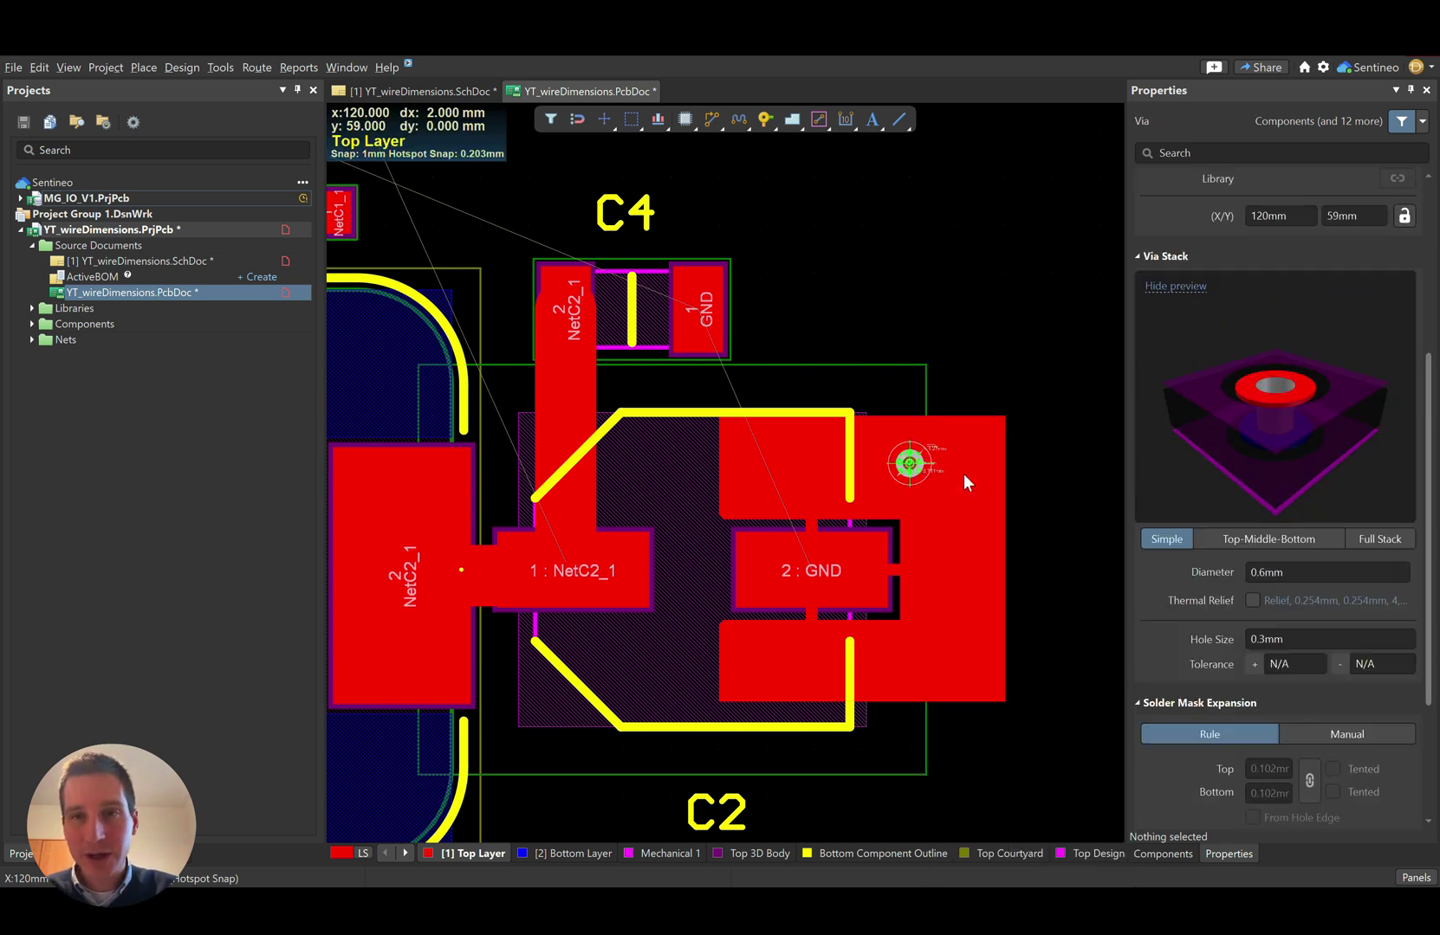
pyautogui.click(908, 463)
pyautogui.click(957, 463)
pyautogui.click(957, 511)
pyautogui.click(957, 560)
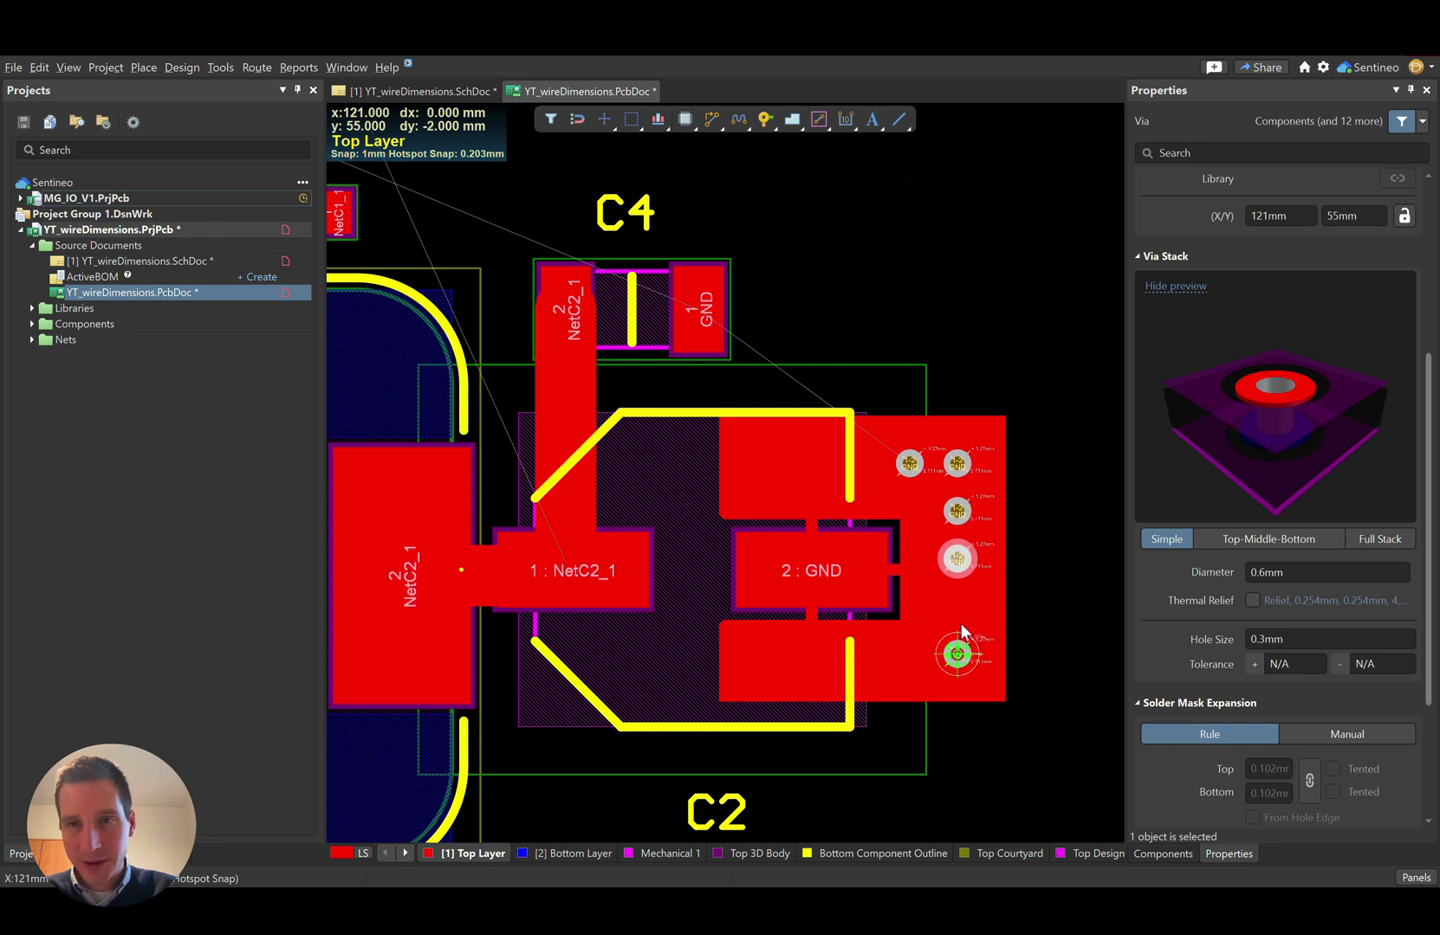
pyautogui.click(957, 606)
pyautogui.click(957, 606)
pyautogui.click(957, 654)
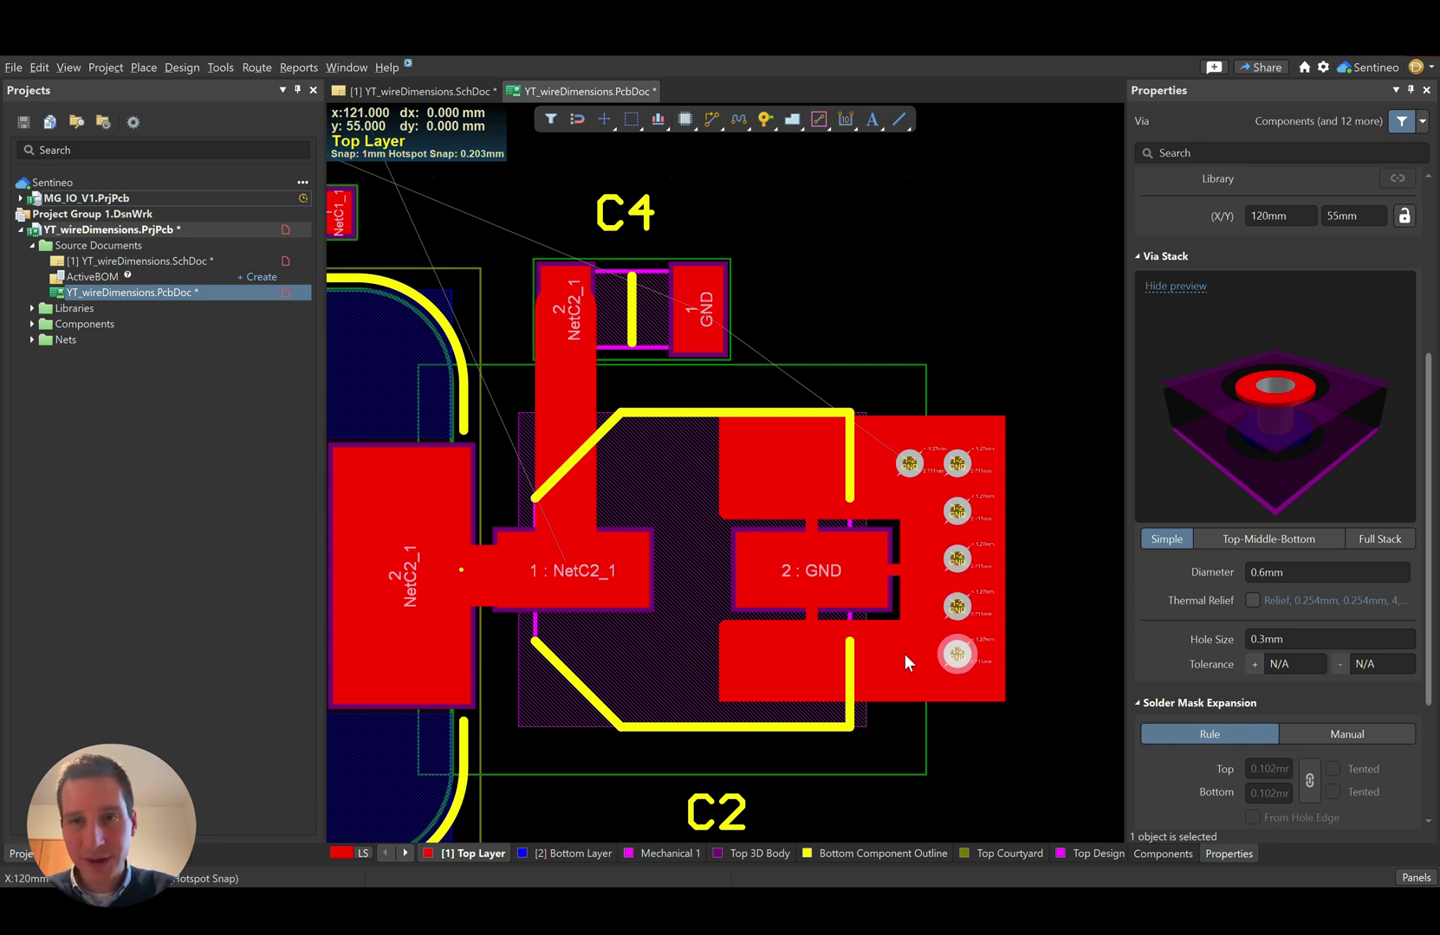
pyautogui.click(1010, 332)
# - Inspect the thermal relief spokes between the pour and C2's GND pad, and open the PolygonConnect design rule
pyautogui.keyDown('ctrl'); pyautogui.scroll(-1, 996, 371); pyautogui.keyUp('ctrl')
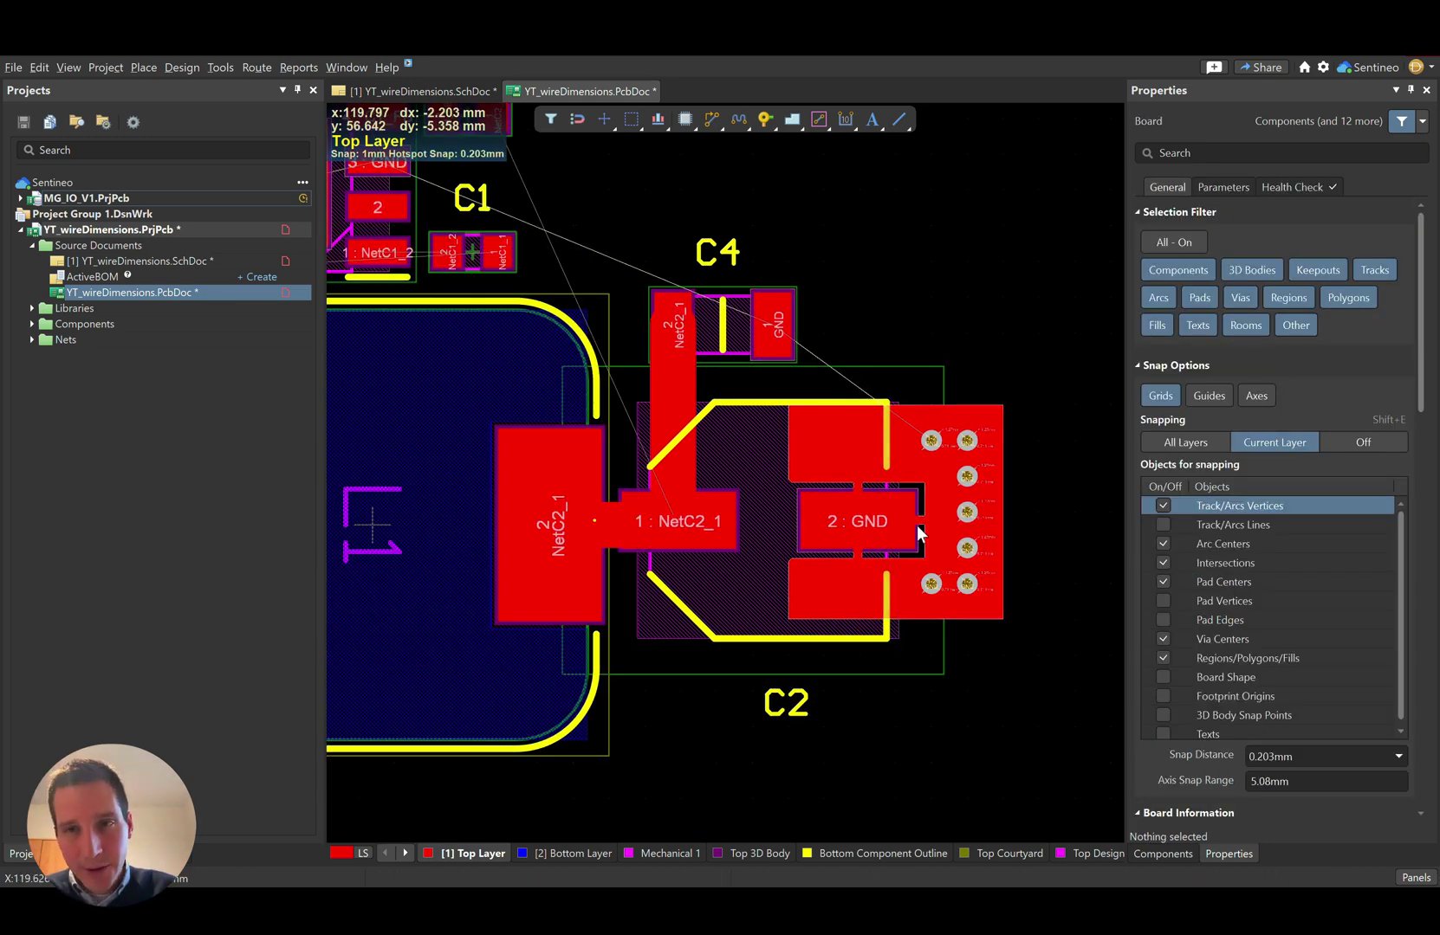
pyautogui.keyDown('ctrl'); pyautogui.scroll(1, 917, 523); pyautogui.keyUp('ctrl')
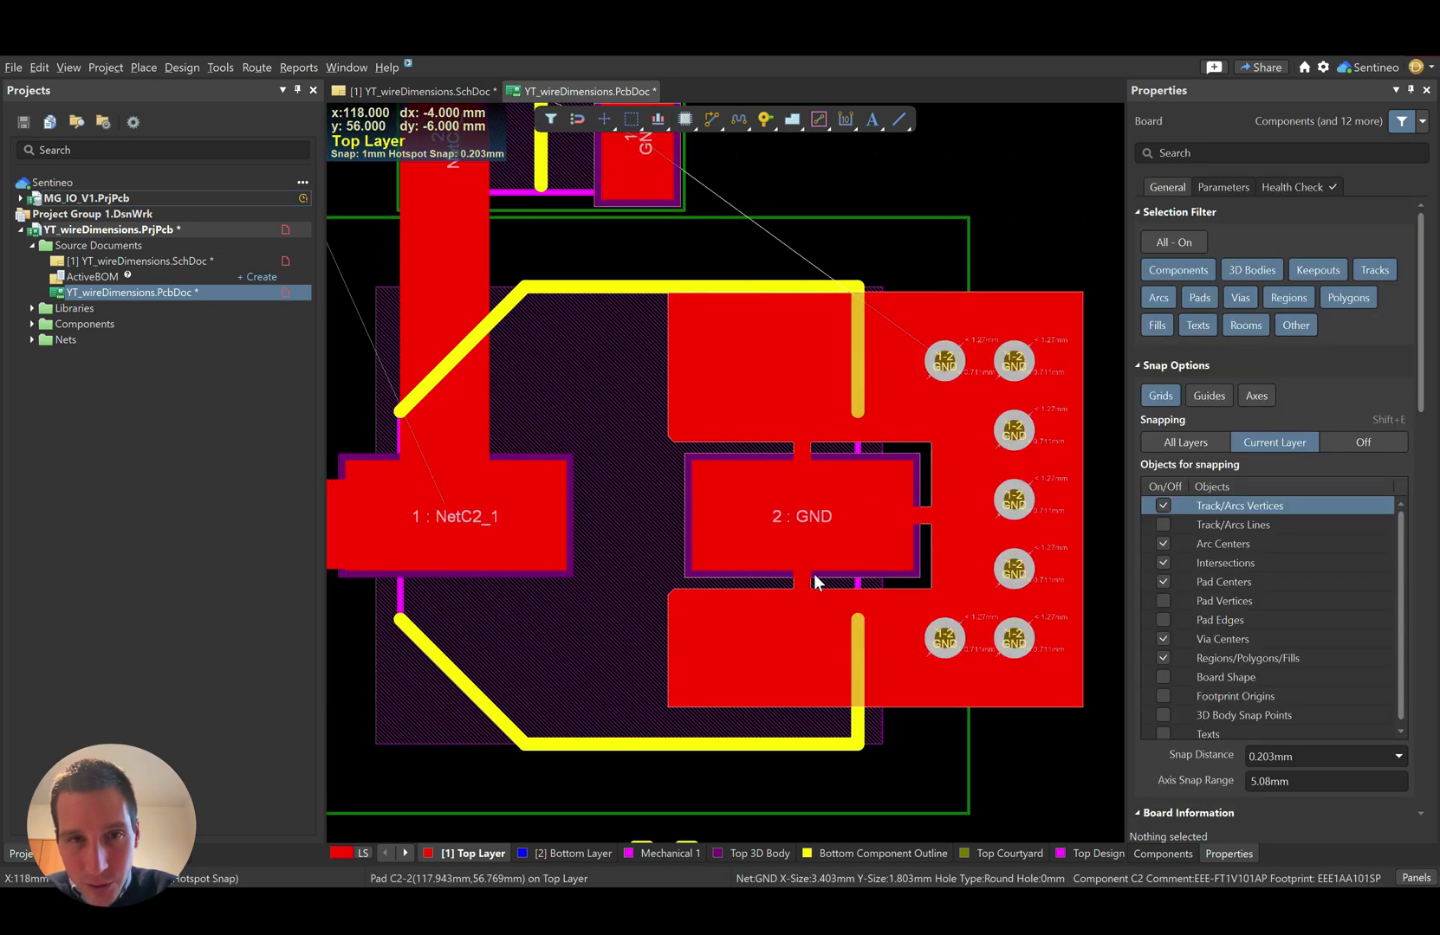
pyautogui.click(800, 451)
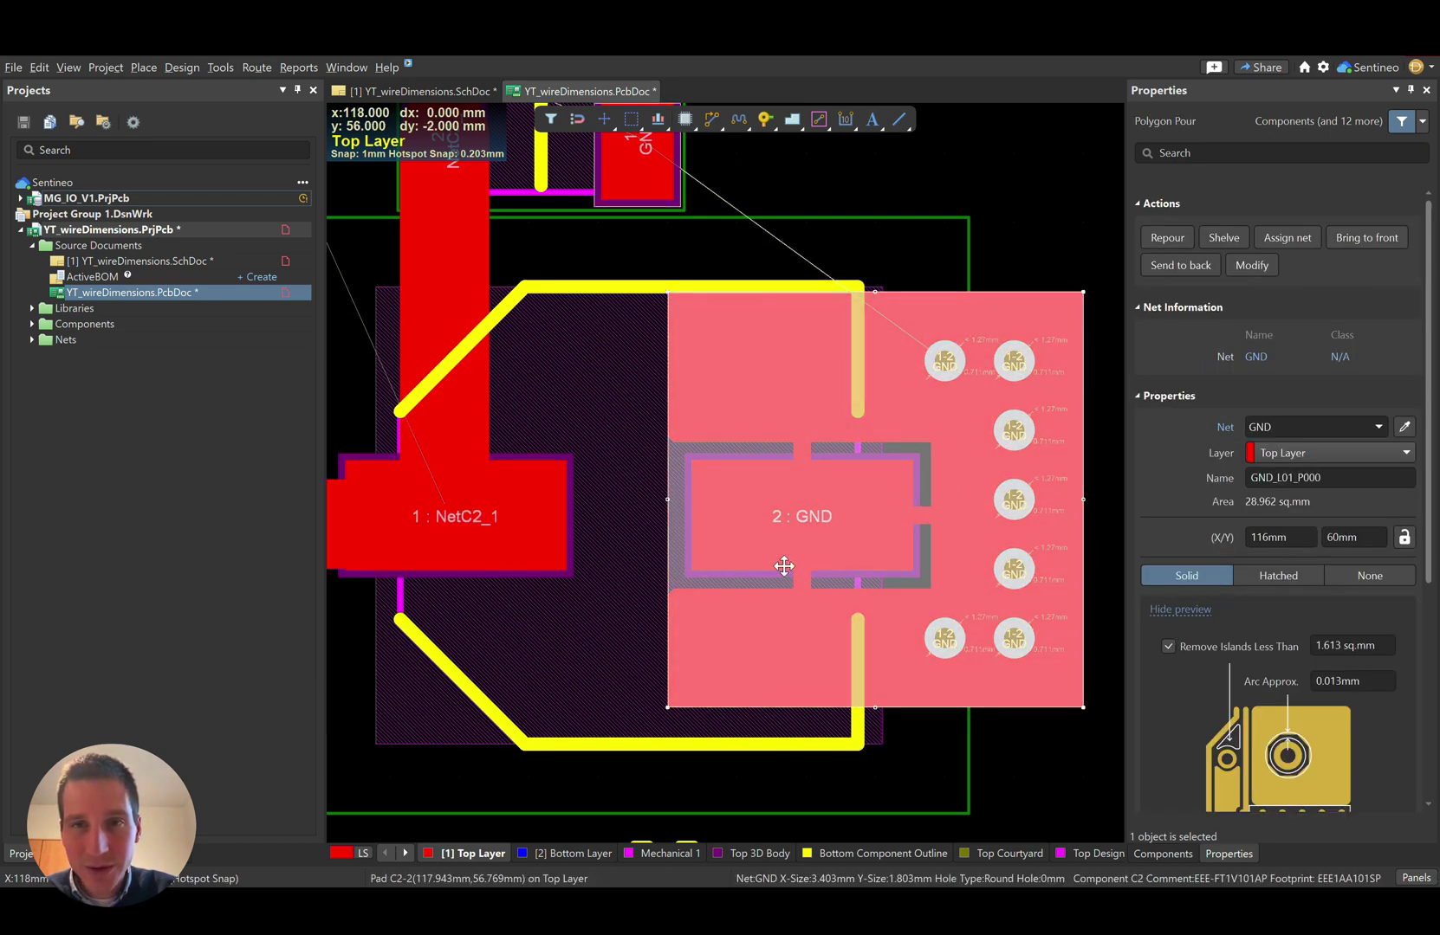
pyautogui.click(1036, 214)
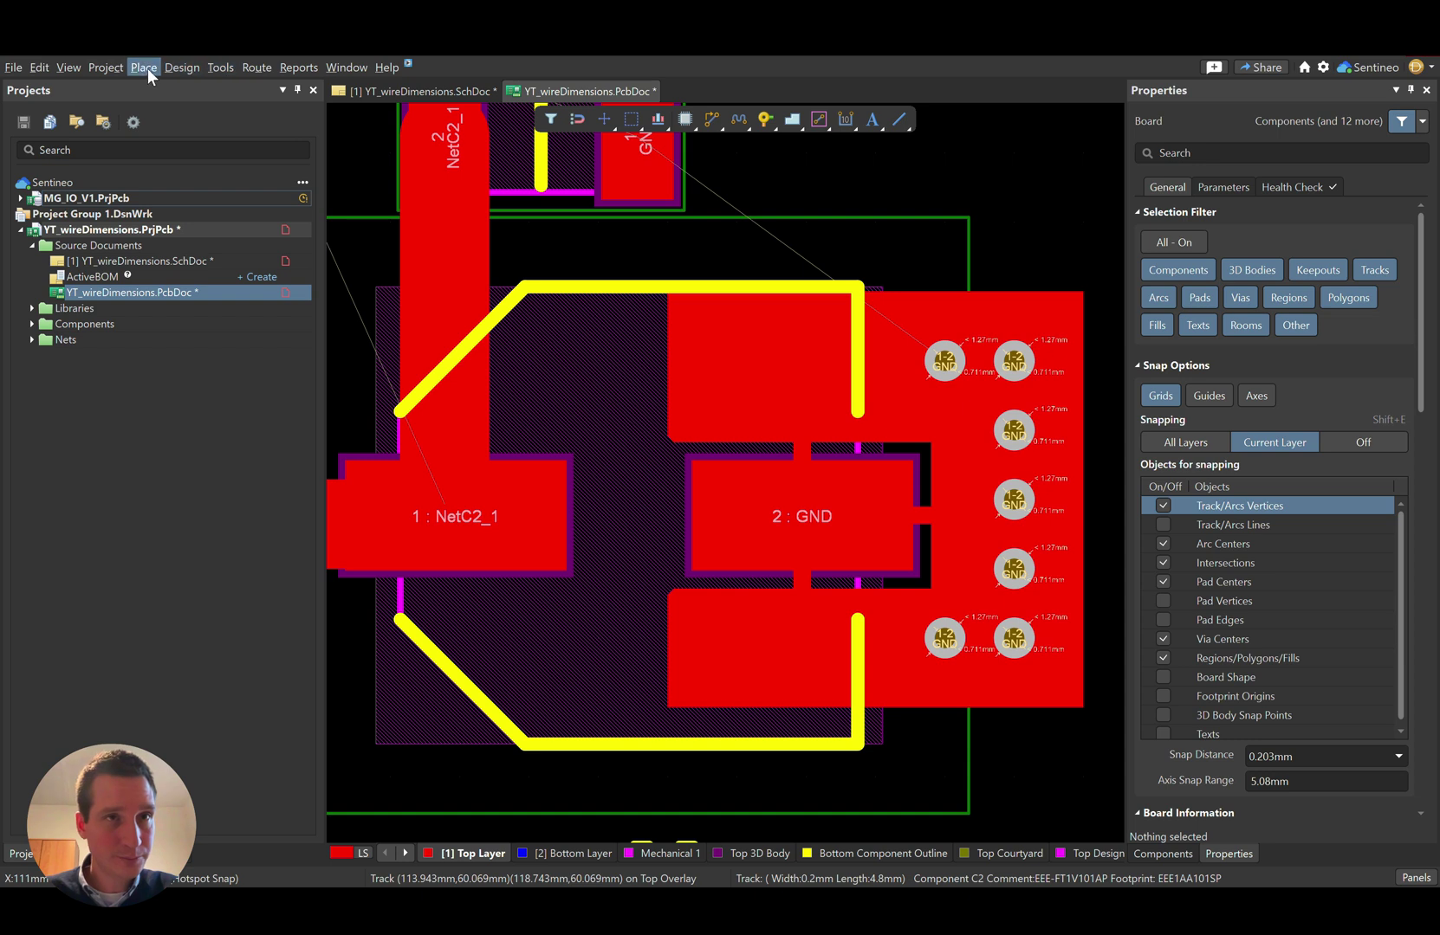
pyautogui.click(182, 67)
pyautogui.click(201, 128)
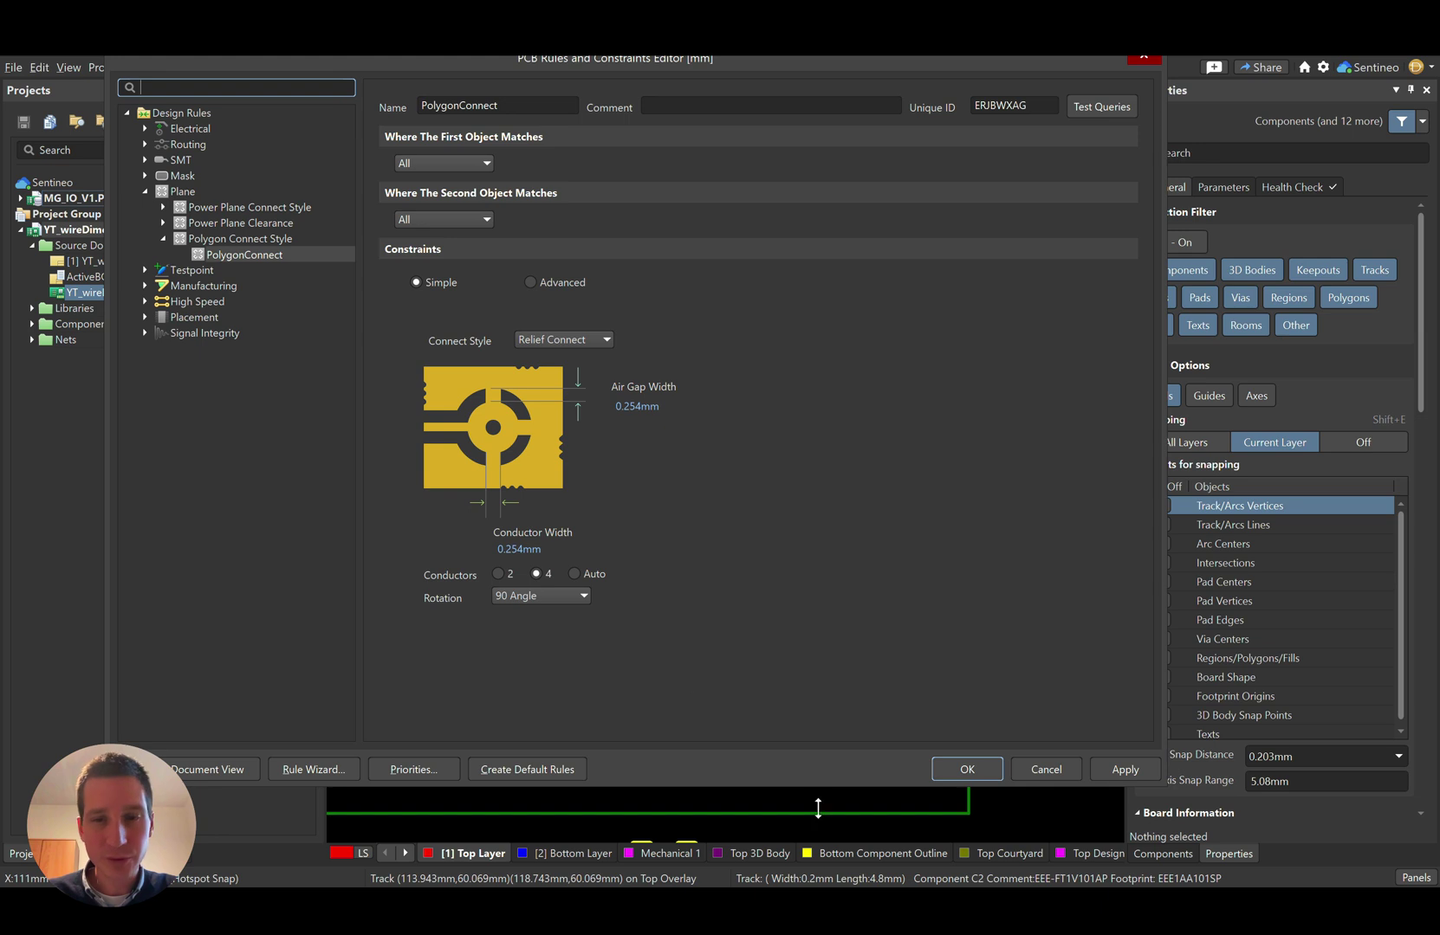
# - Calculate the current capacity of a 0.75 mm wide conductor in Saturn PCB Toolkit, then return to Altium and close the rules editor unchanged
pyautogui.hotkey('alt', 'Tab')
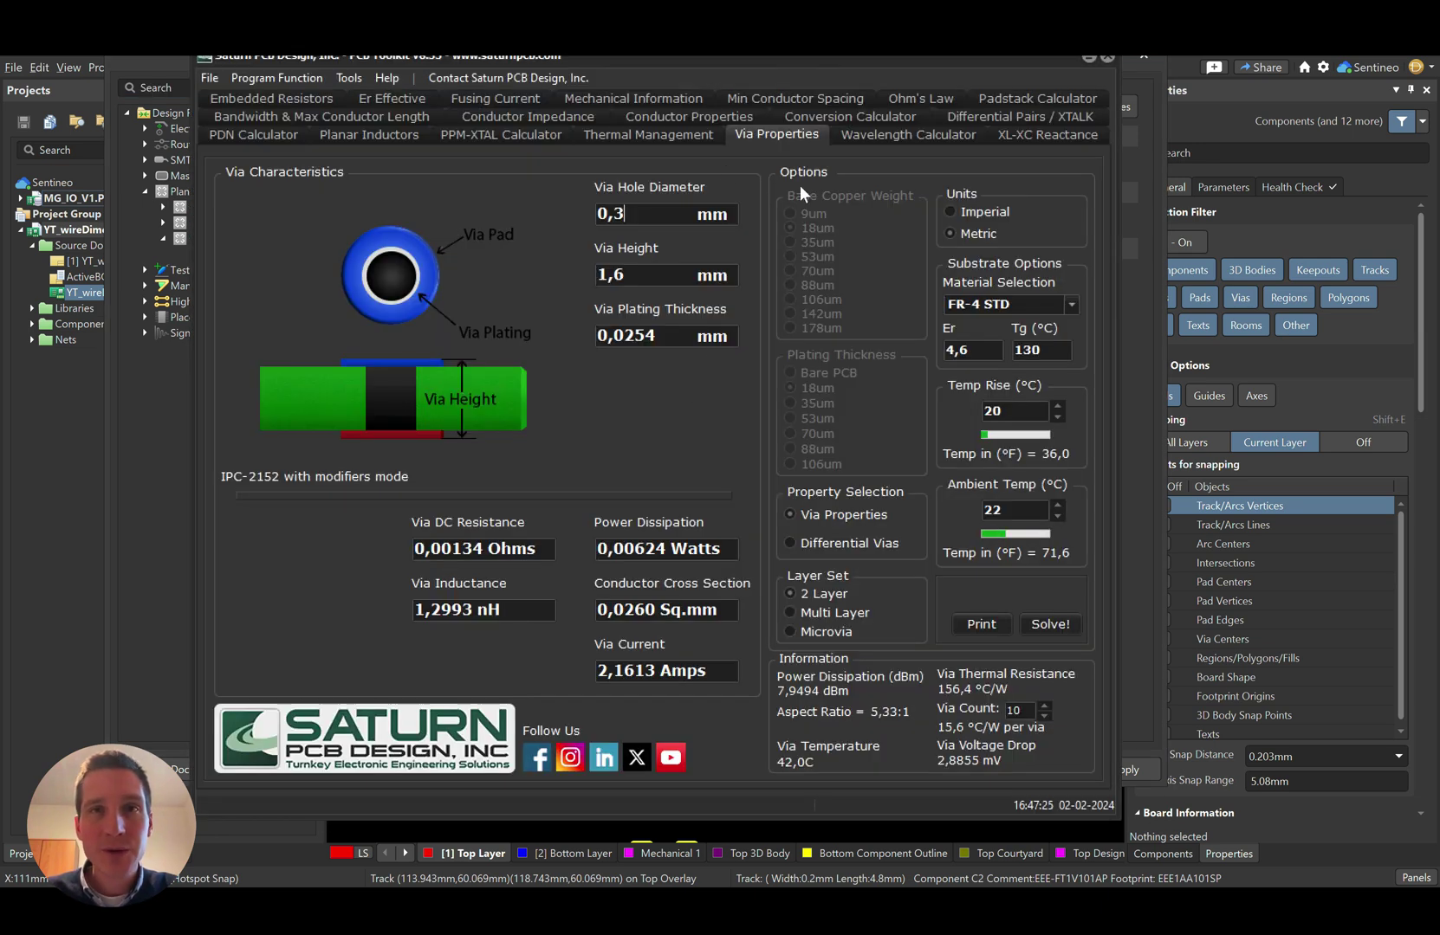
pyautogui.click(682, 120)
pyautogui.click(633, 216)
pyautogui.press('BackSpace')
pyautogui.write('75')
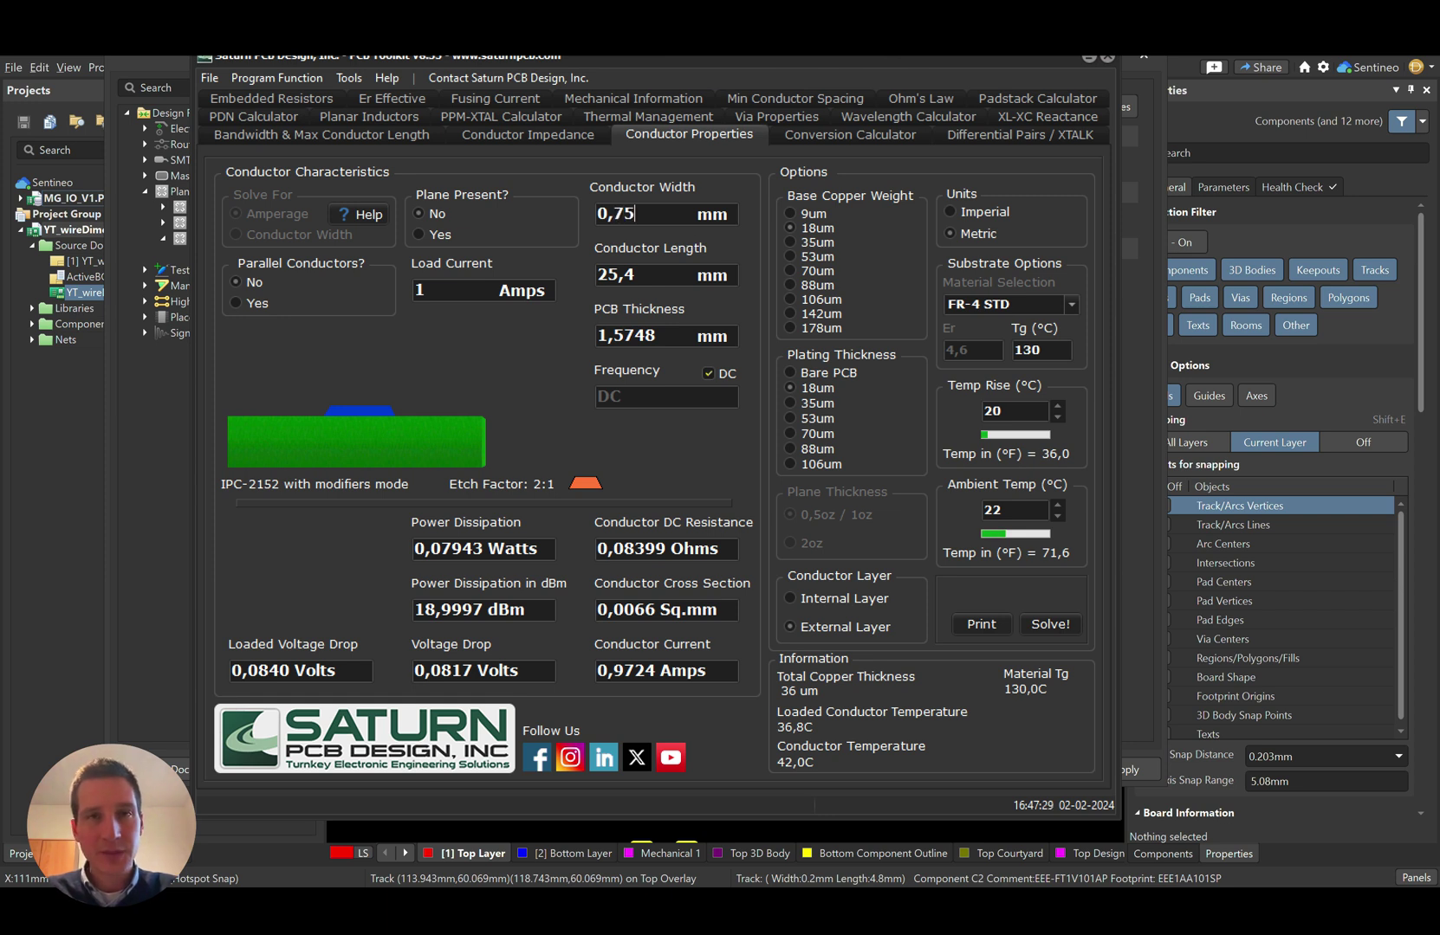
pyautogui.press('Return')
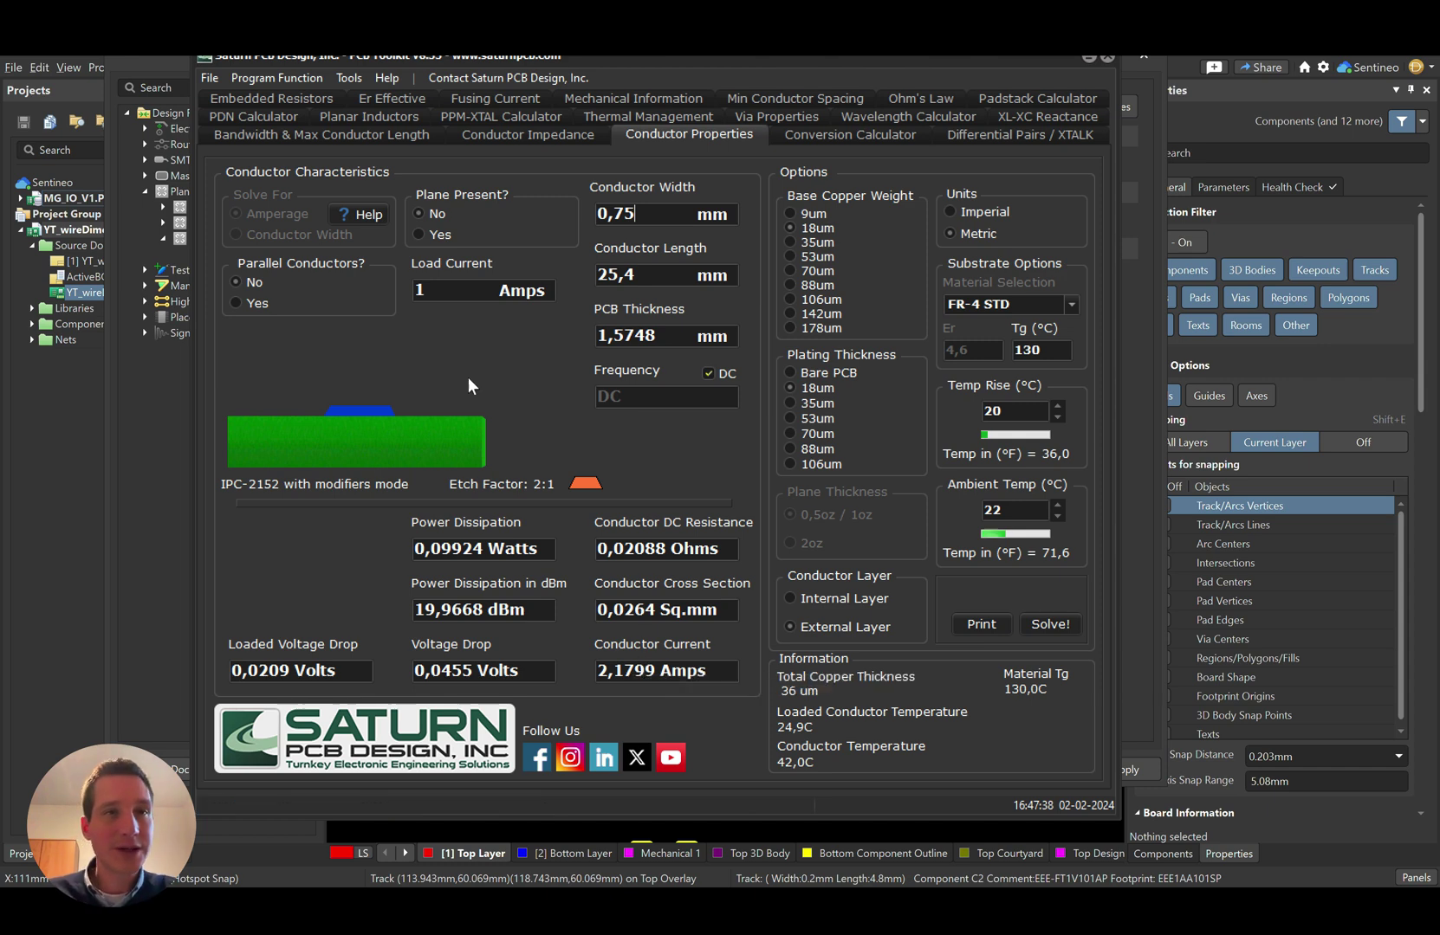
pyautogui.click(148, 59)
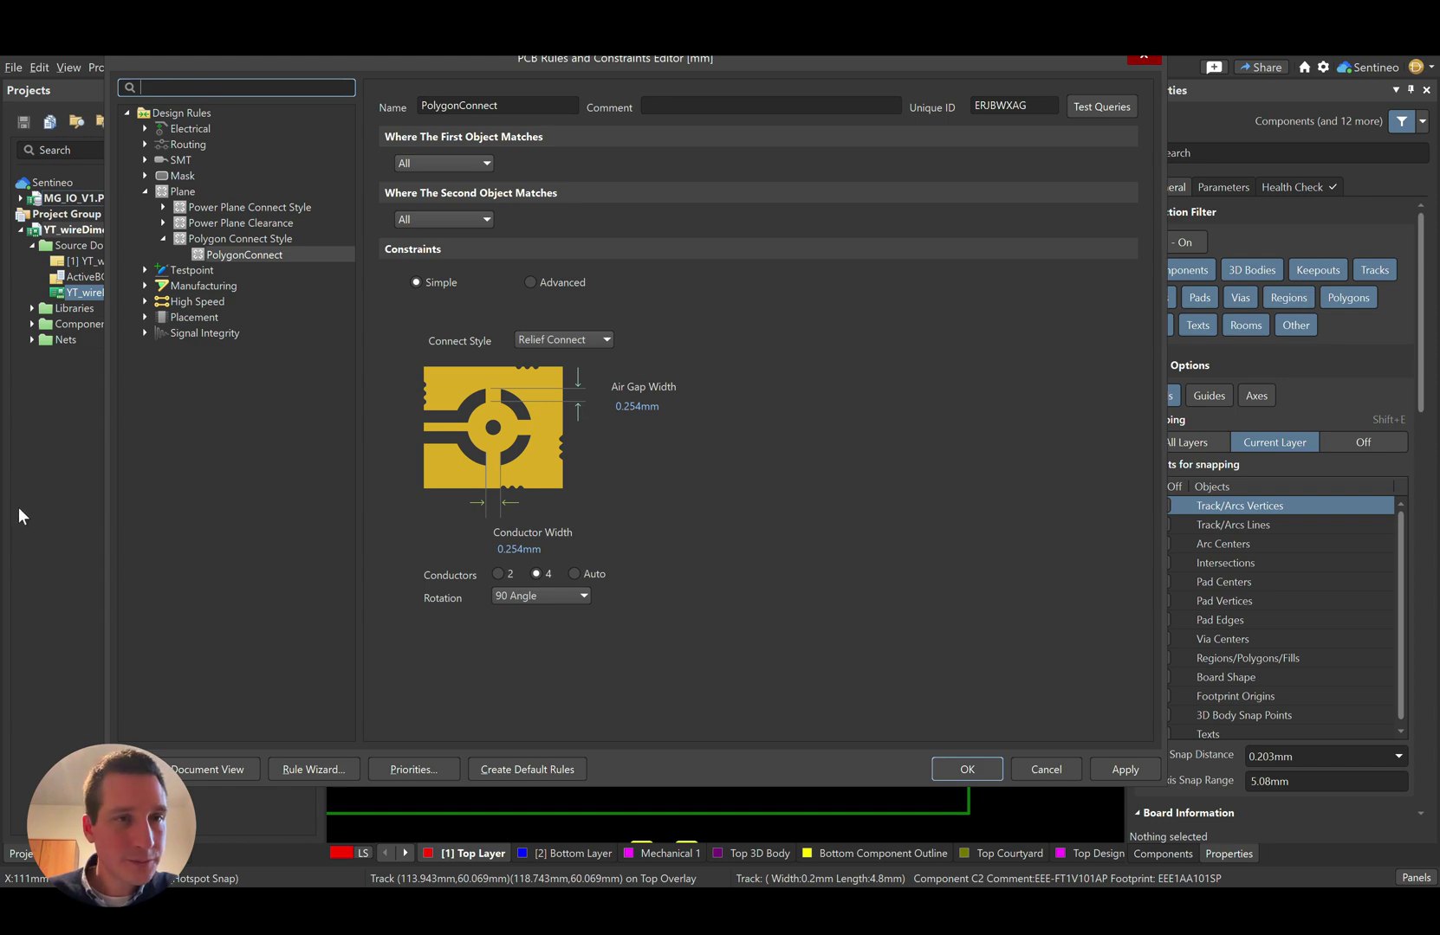
pyautogui.click(1044, 764)
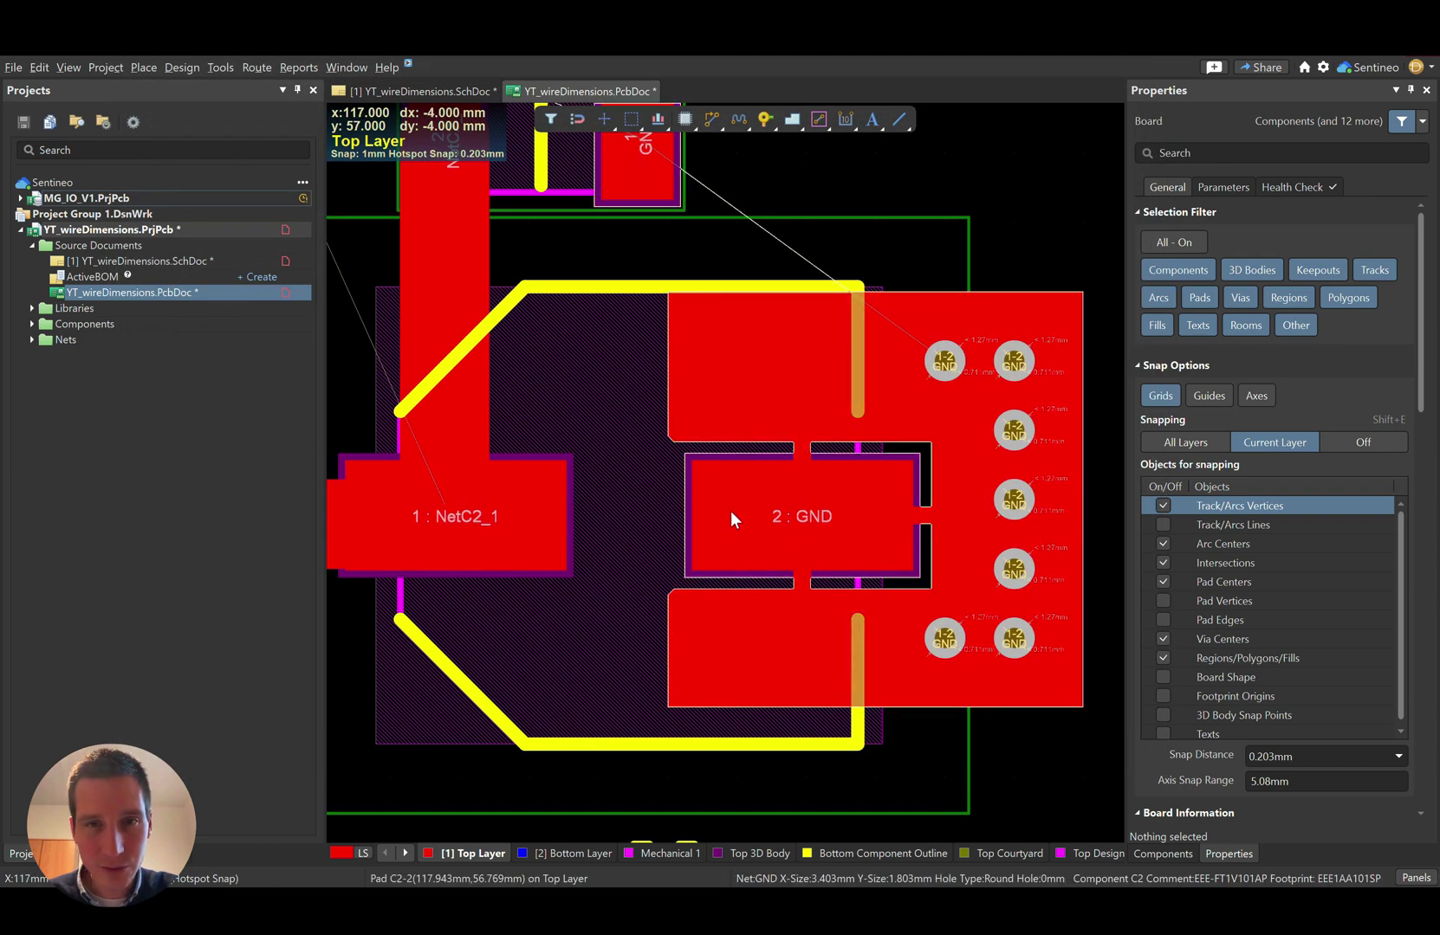
# - Extend the GND polygon pour's inner edge 1 mm toward C2's pad 1 so it surrounds the GND pad, and repour it
pyautogui.click(738, 361)
pyautogui.click(943, 413)
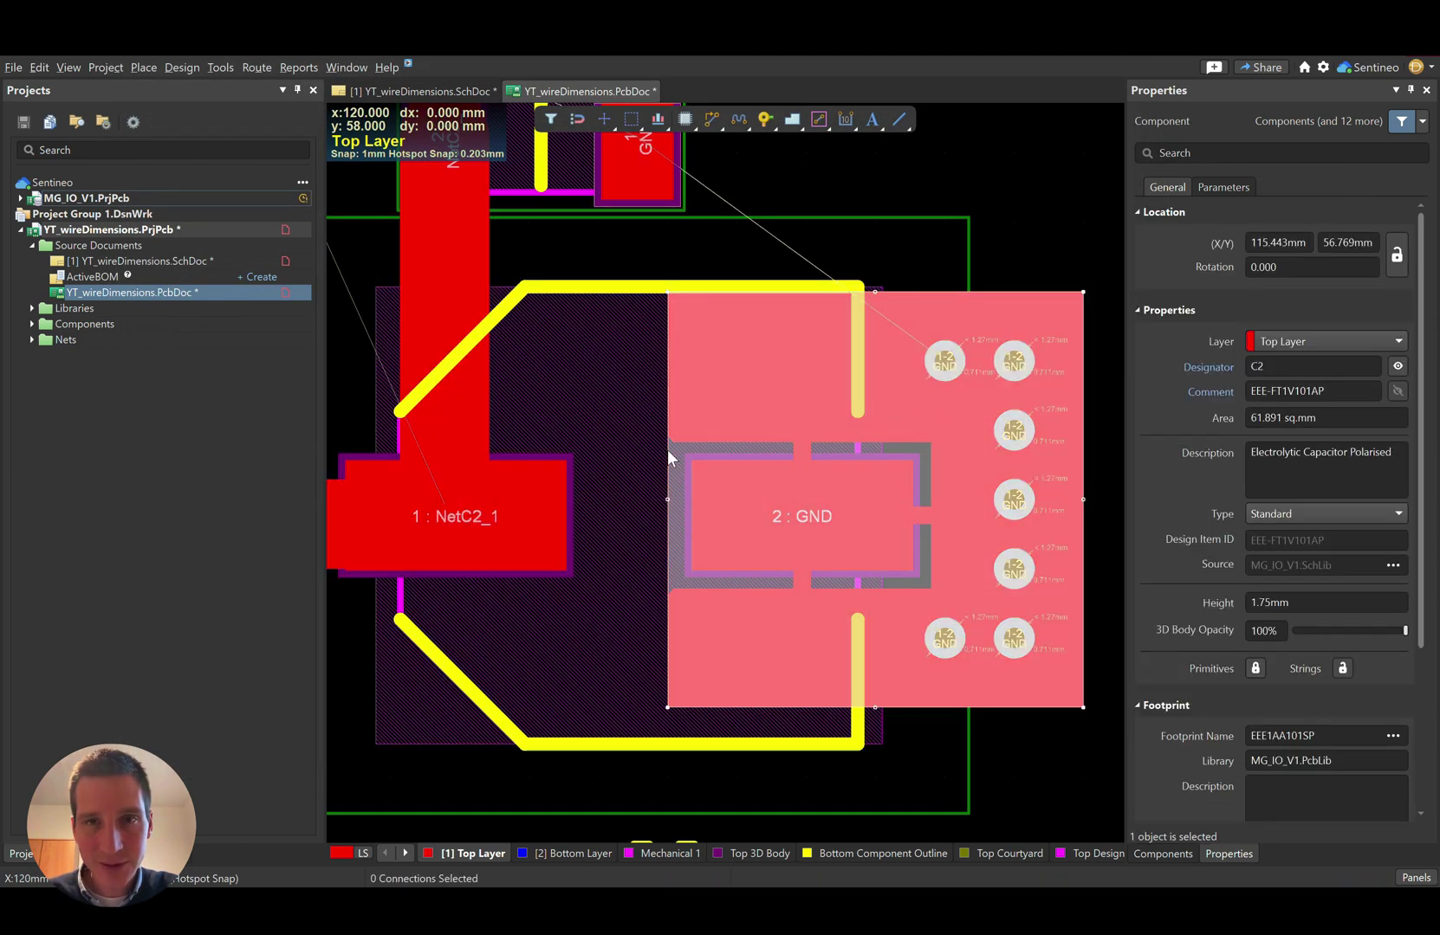
pyautogui.moveTo(667, 497); pyautogui.dragTo(621, 499)
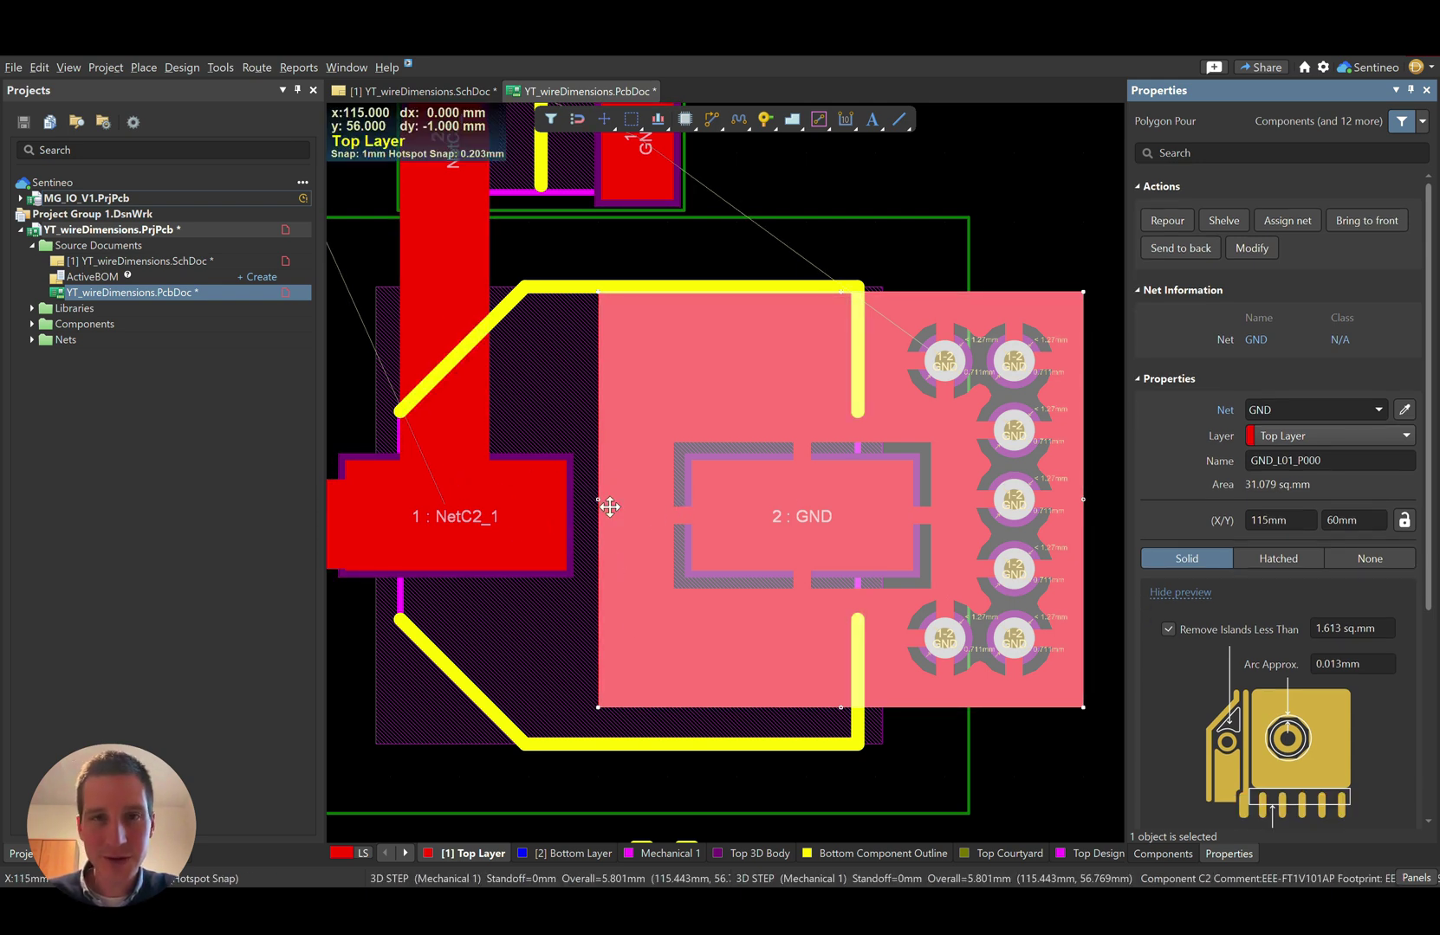
pyautogui.click(1022, 746)
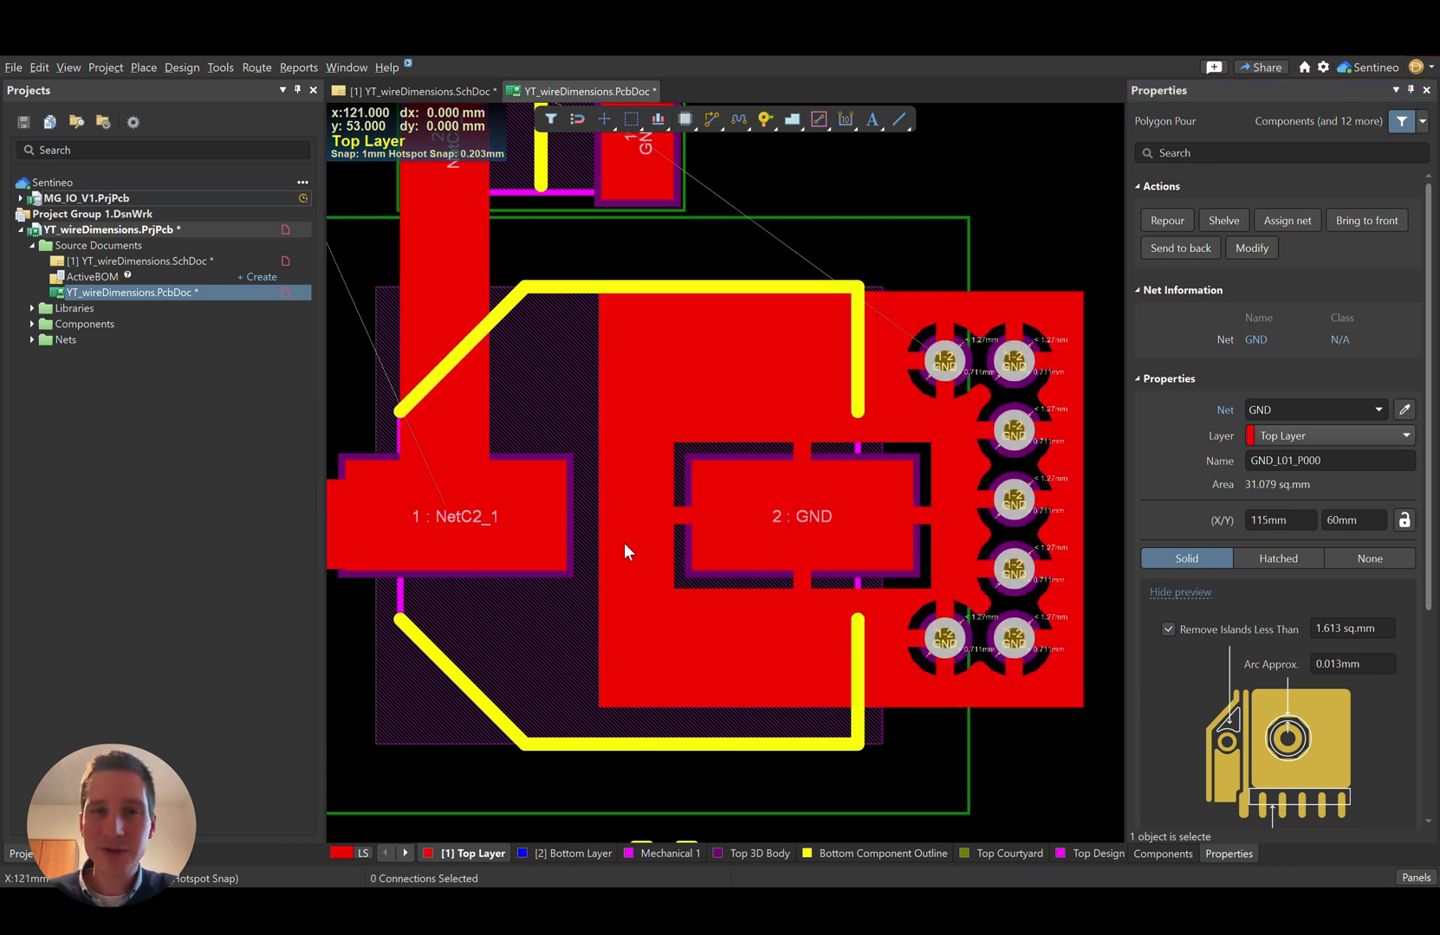
# - Calculate the current capacity of a 1 mm wide conductor in Saturn PCB Toolkit and return to Altium
pyautogui.hotkey('alt', 'Tab')
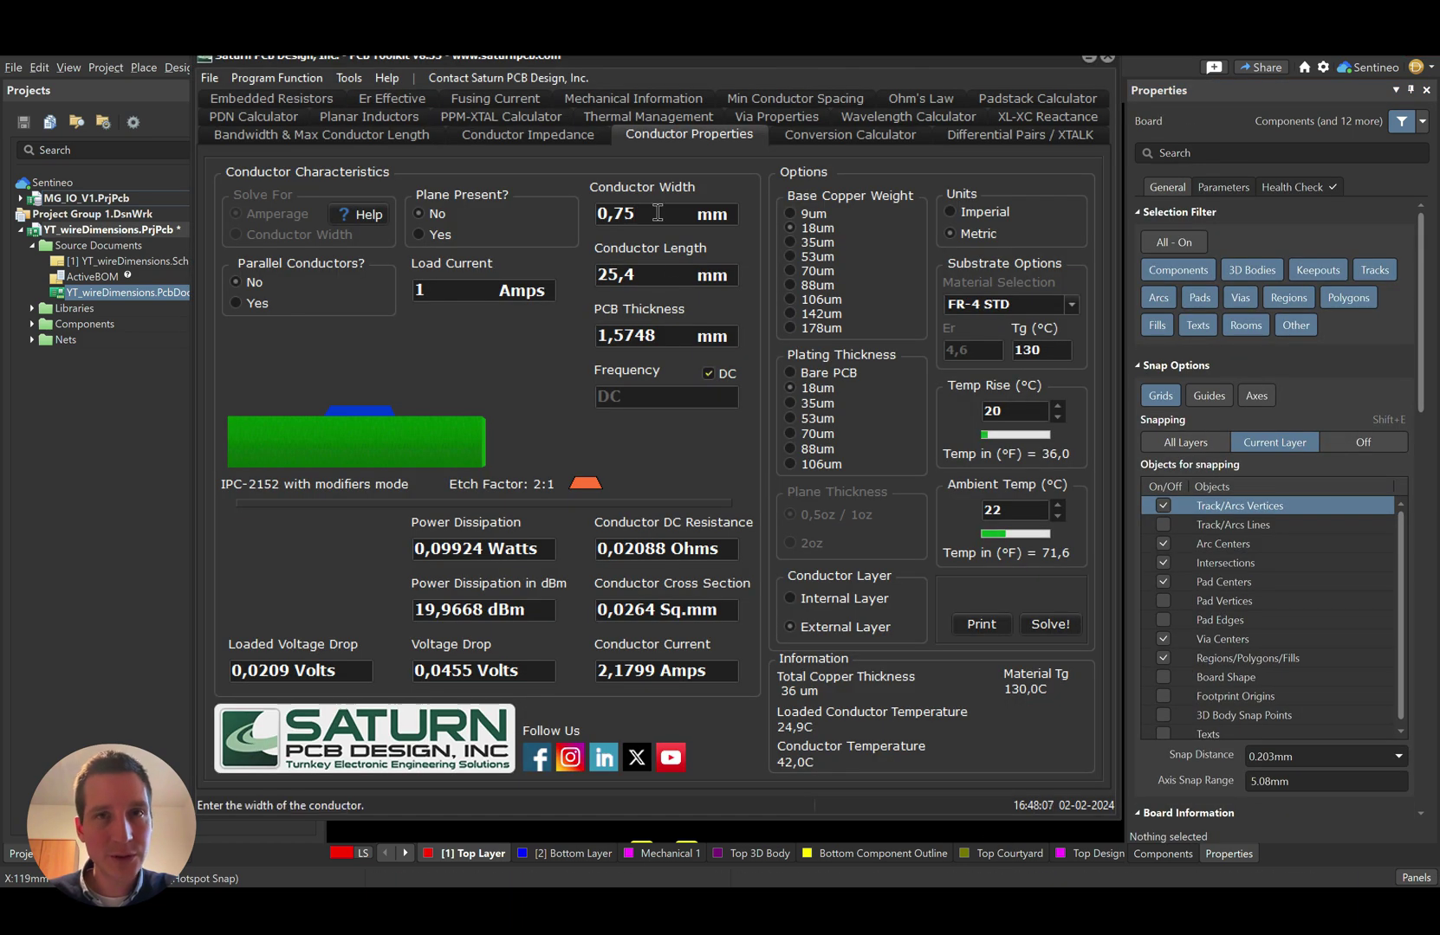
pyautogui.write('1')
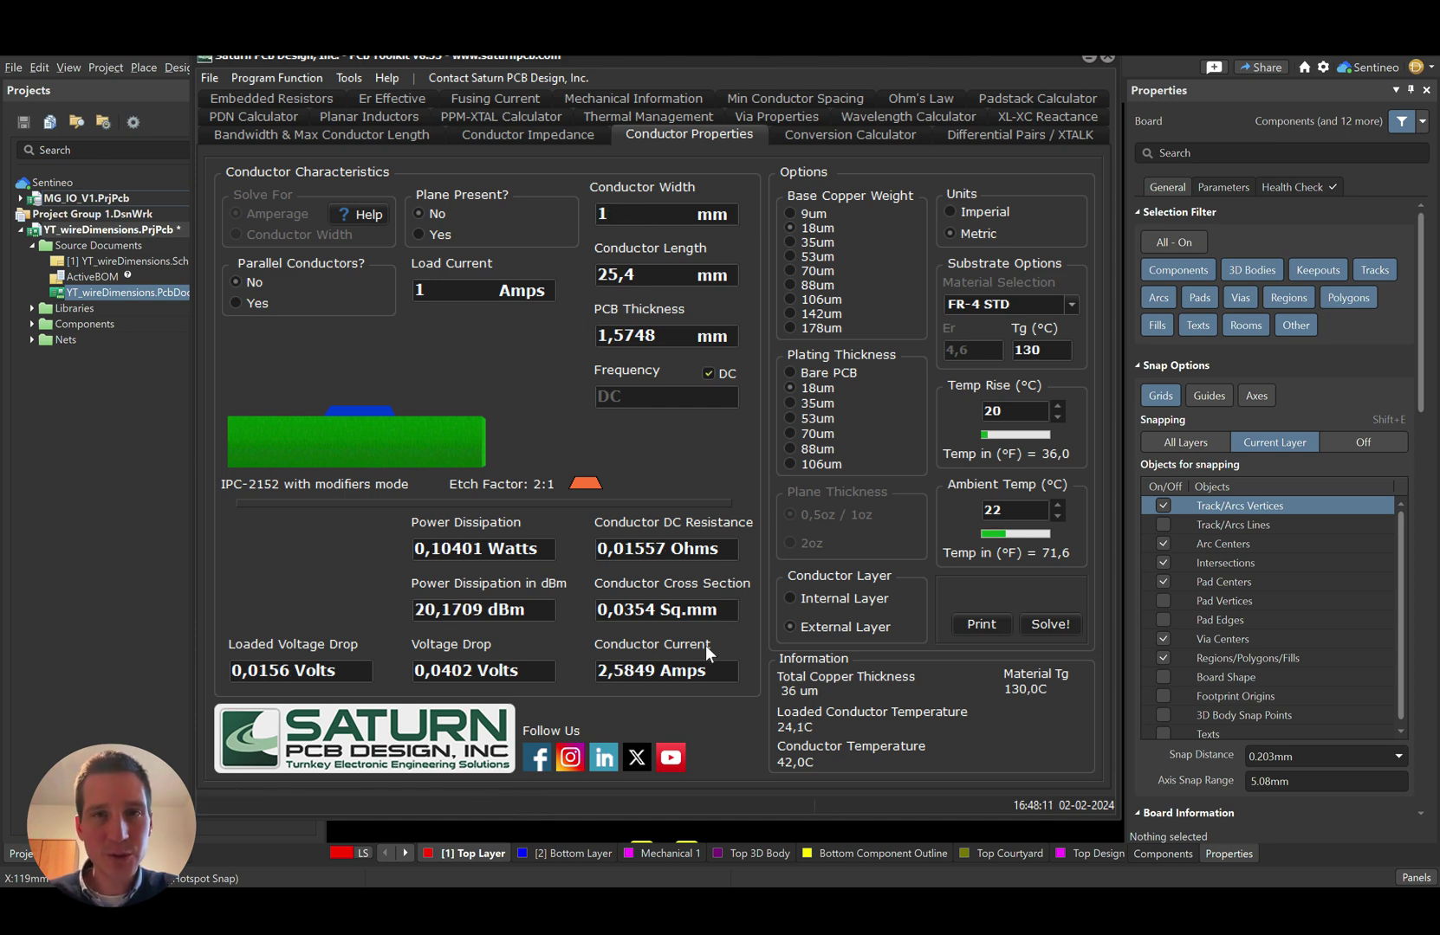
pyautogui.hotkey('alt', 'Tab')
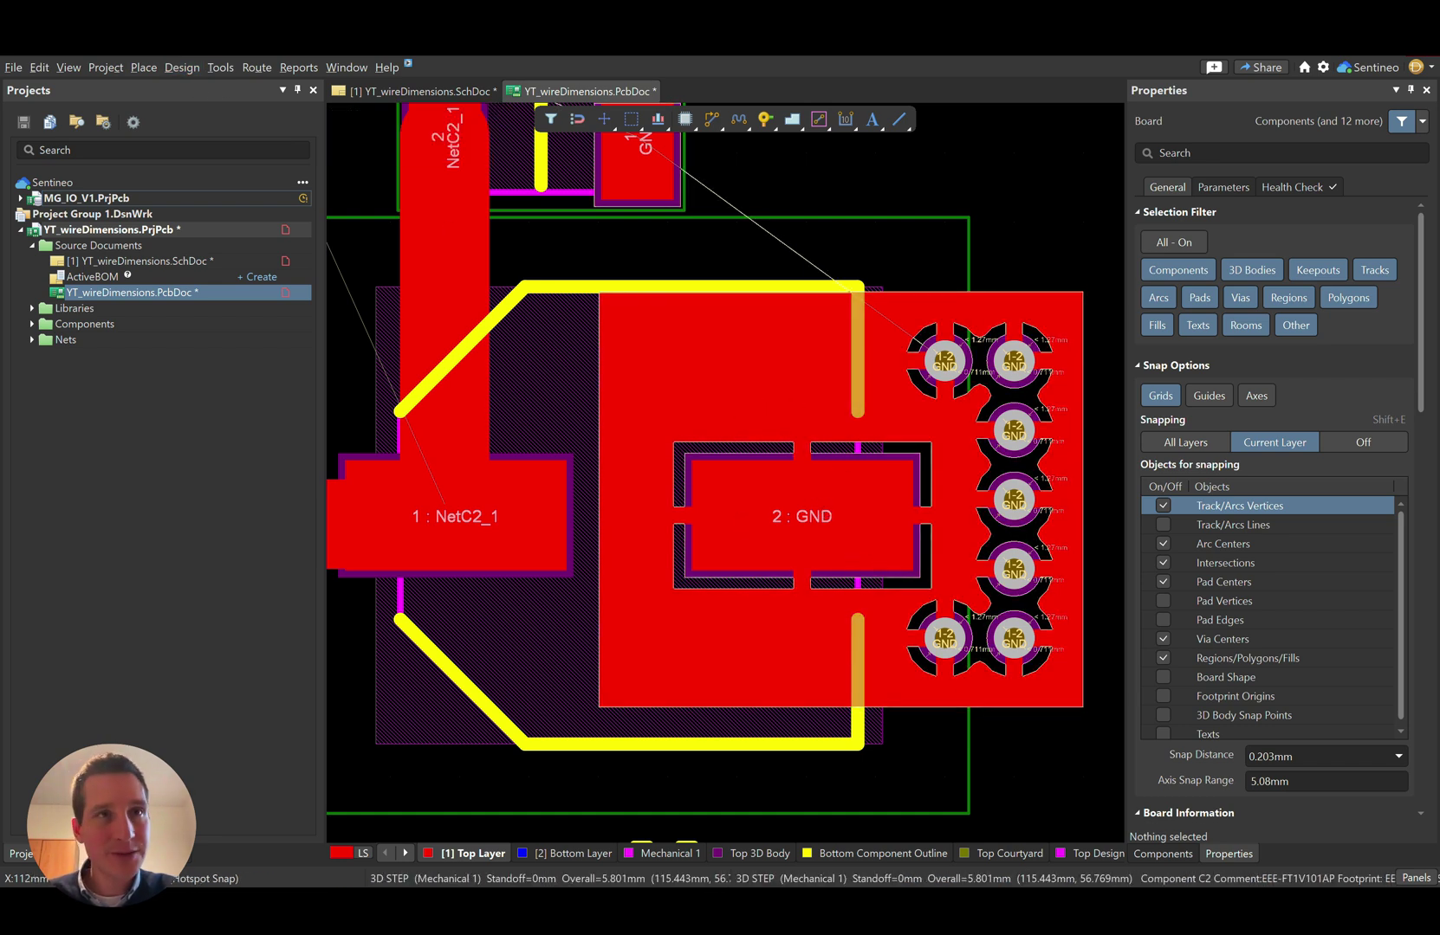
# - Set the relief conductor width in the PolygonConnect rule to 0.5 mm and apply it
pyautogui.click(184, 68)
pyautogui.click(201, 128)
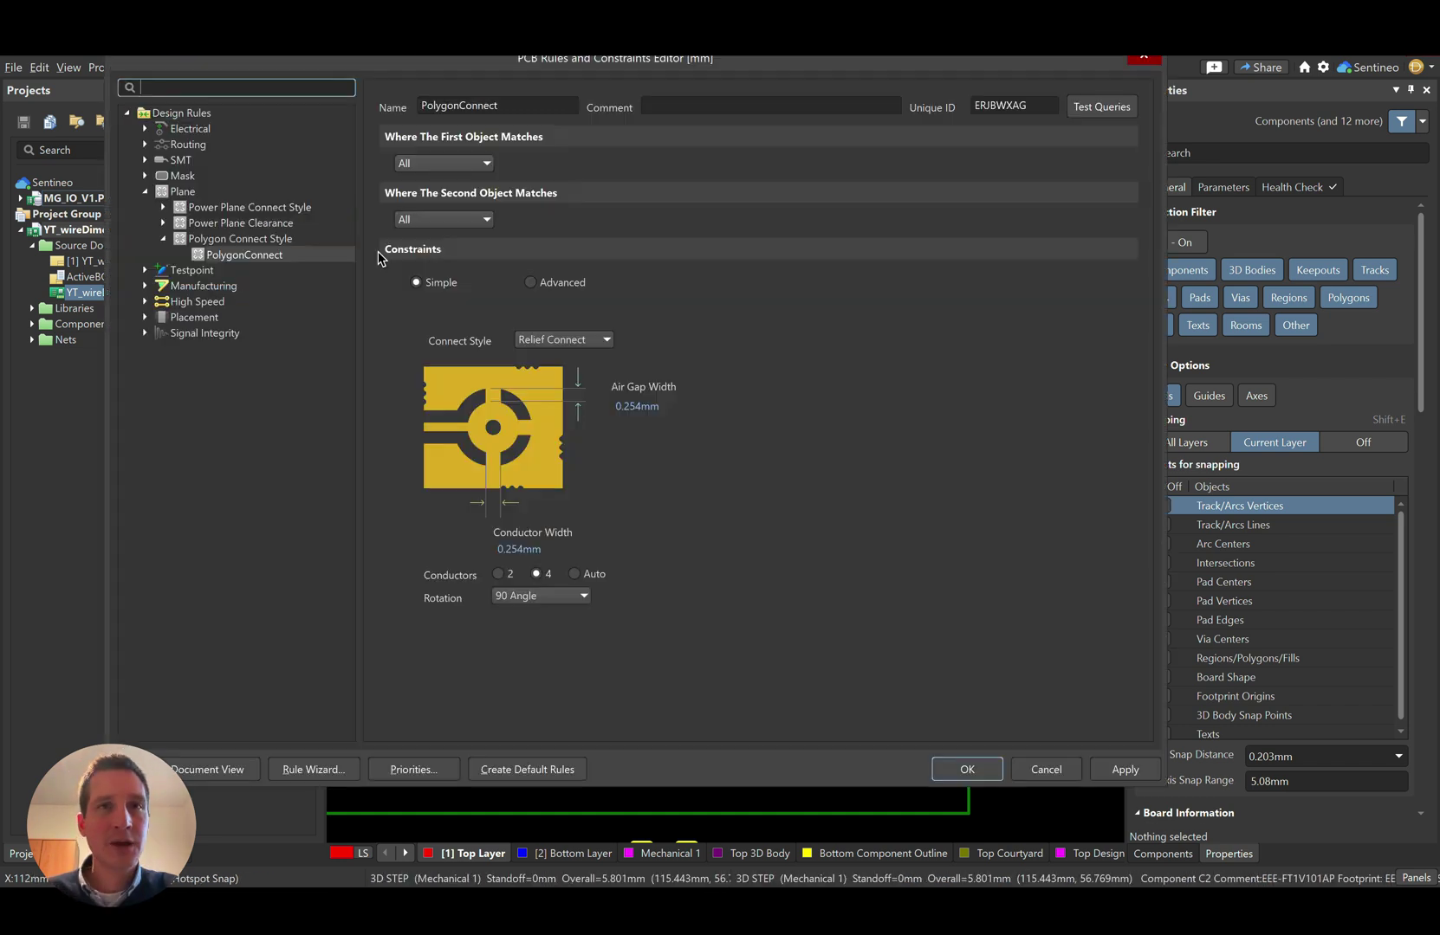
pyautogui.click(518, 549)
pyautogui.write('0.5mm')
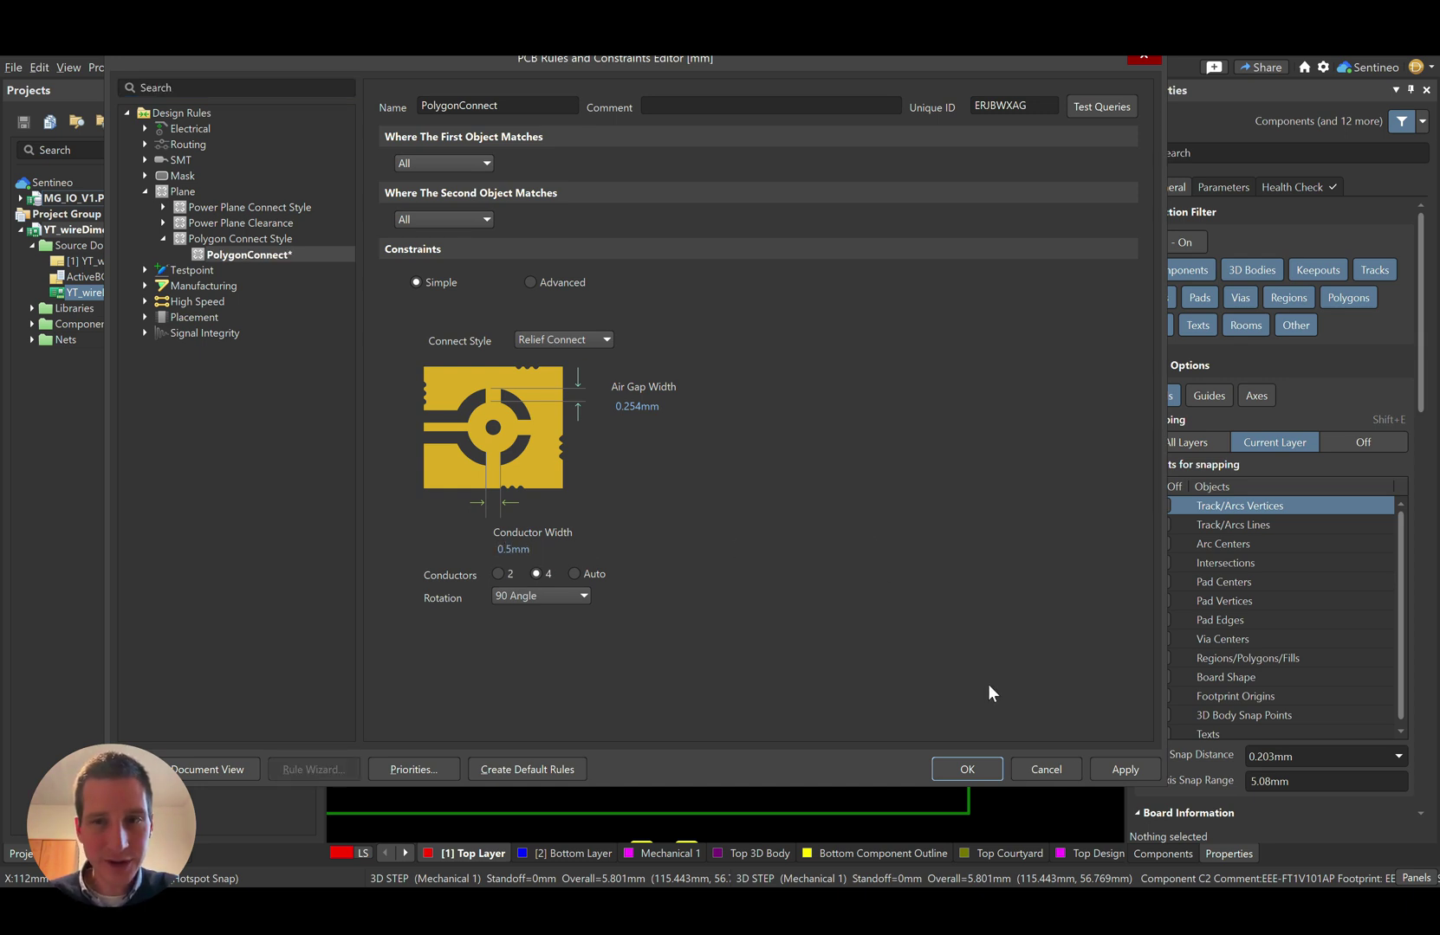
pyautogui.click(1135, 770)
# - Repour all polygons so the GND pour at C2 follows the modified connection rule
pyautogui.click(1049, 302)
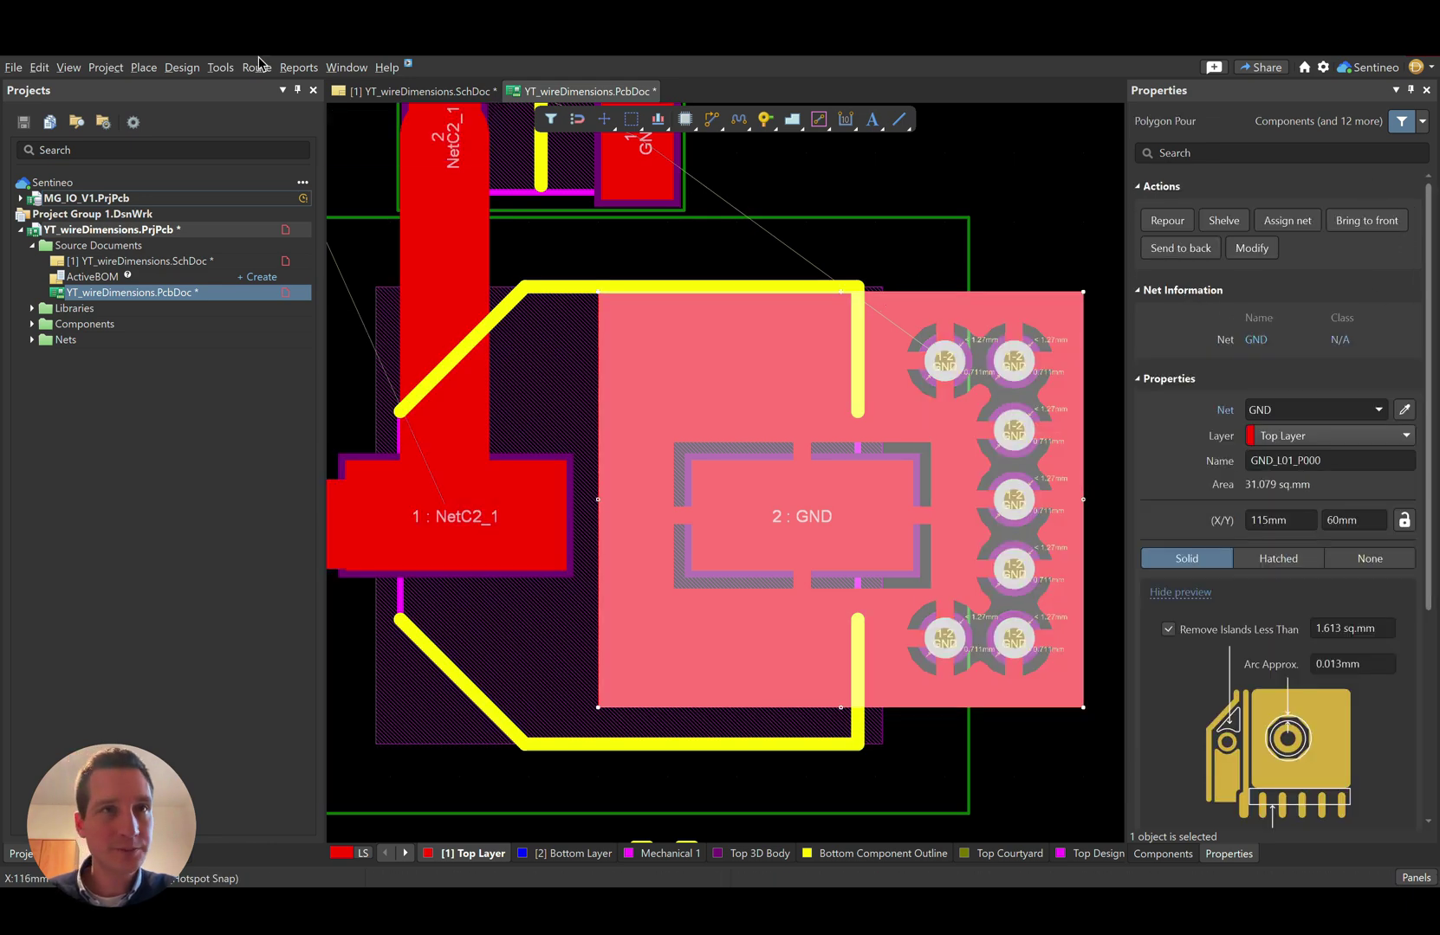
pyautogui.click(220, 66)
pyautogui.moveTo(355, 213)
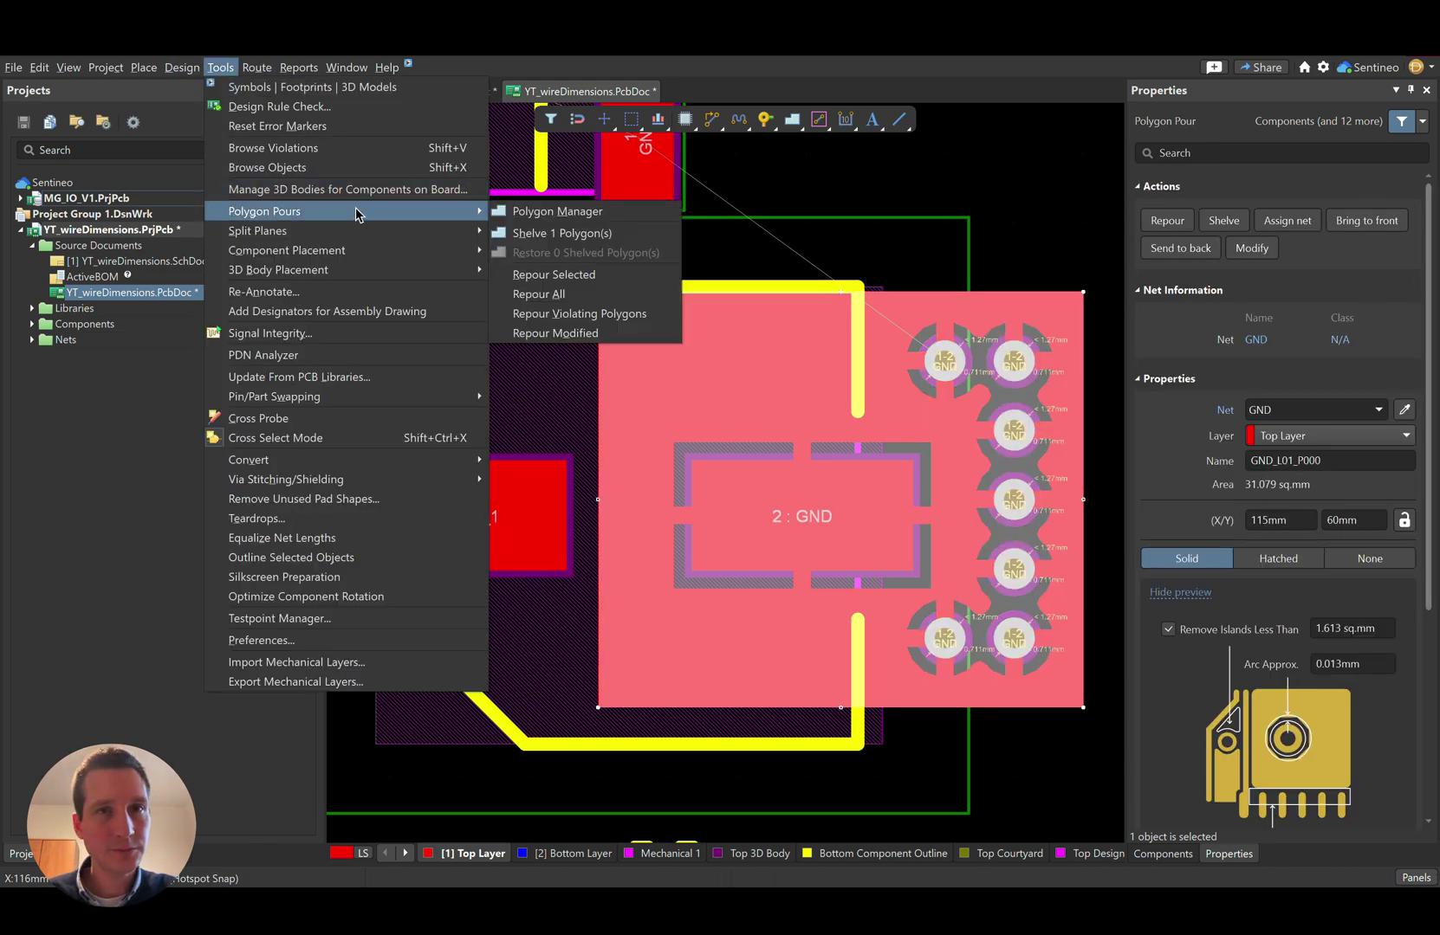
pyautogui.click(558, 292)
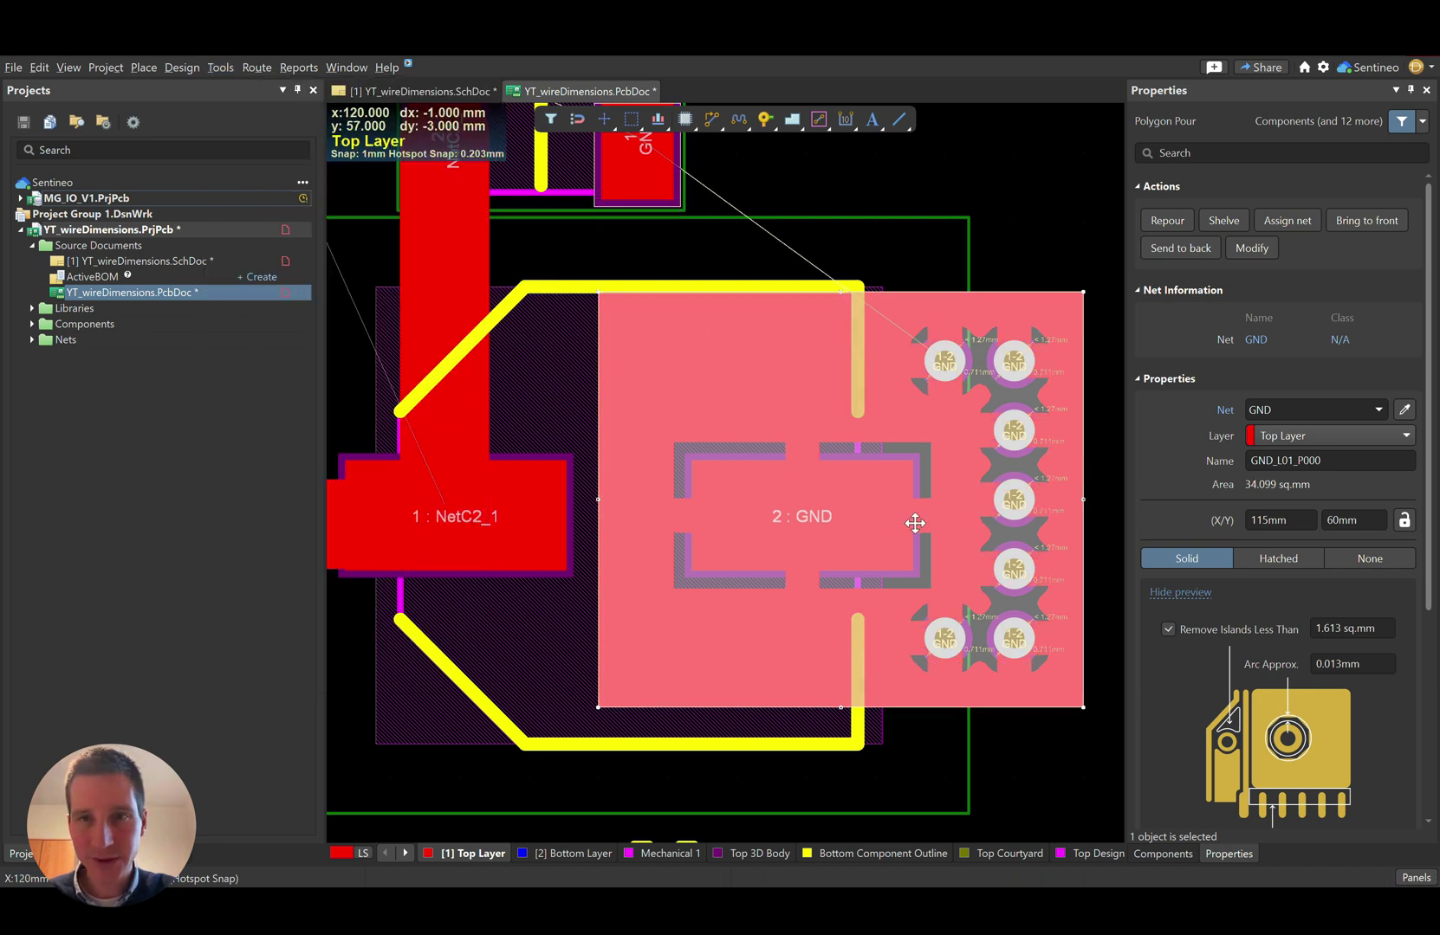
pyautogui.click(1016, 219)
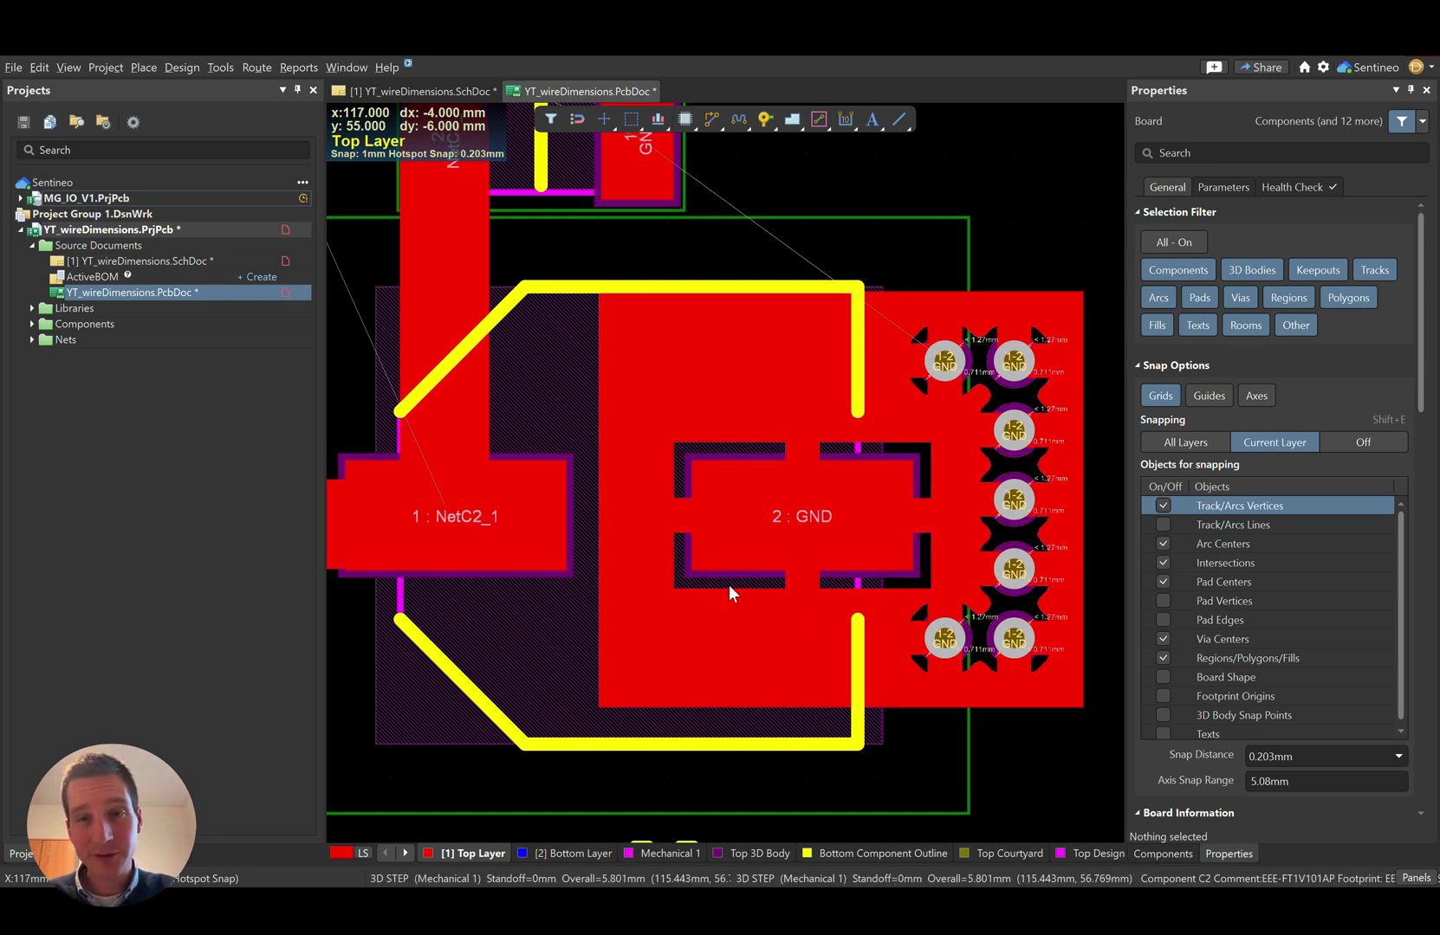
# - Calculate the current capacity of 2 mm and 1.5 mm wide conductors in Saturn PCB Toolkit and return to Altium
pyautogui.hotkey('alt', 'Tab')
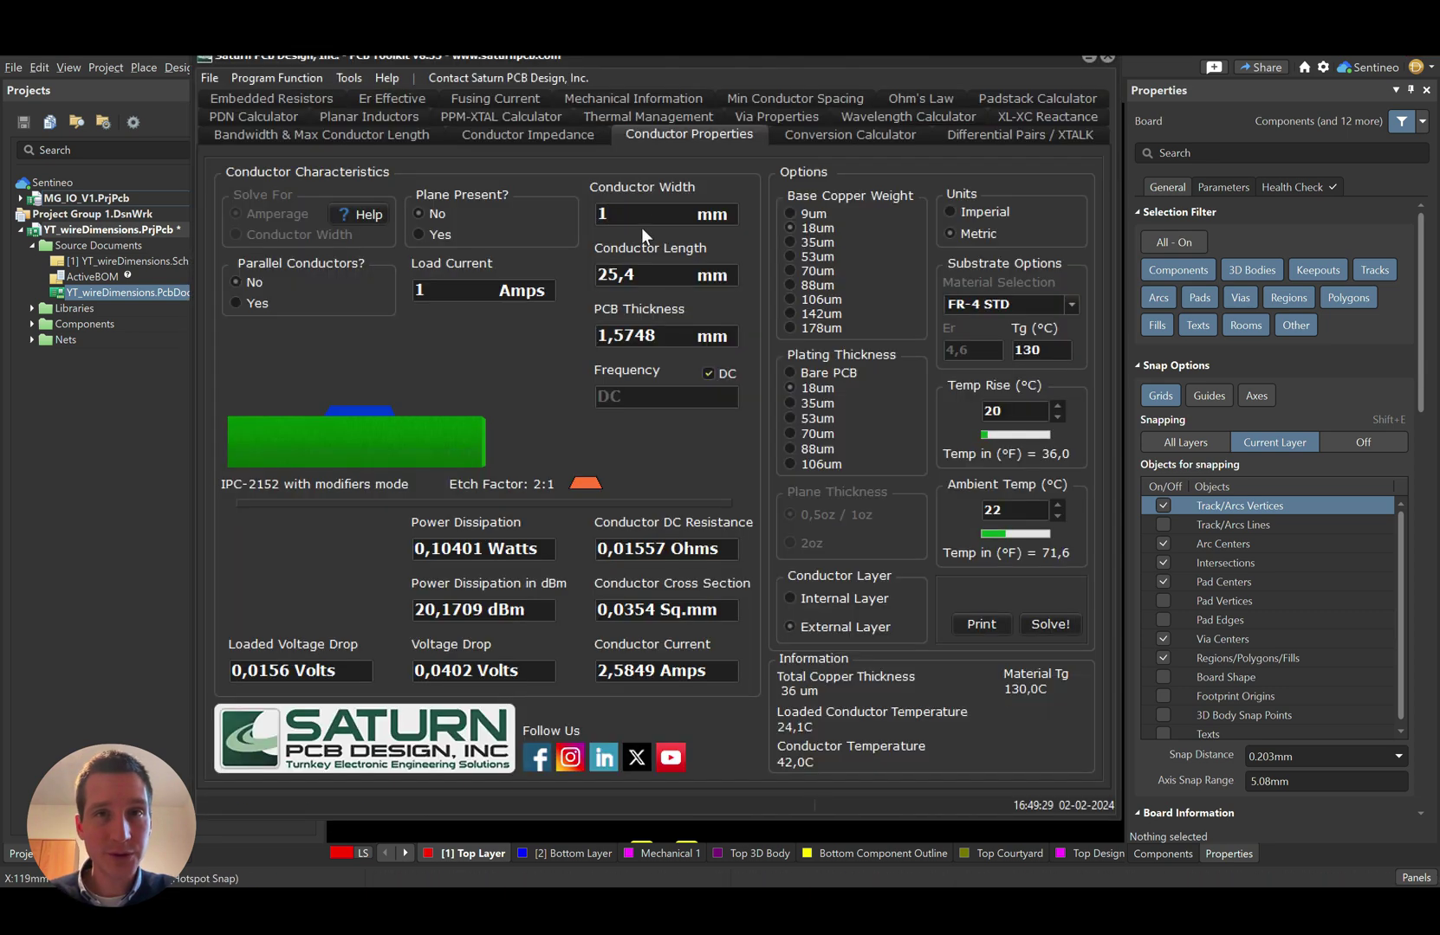
pyautogui.press('Return')
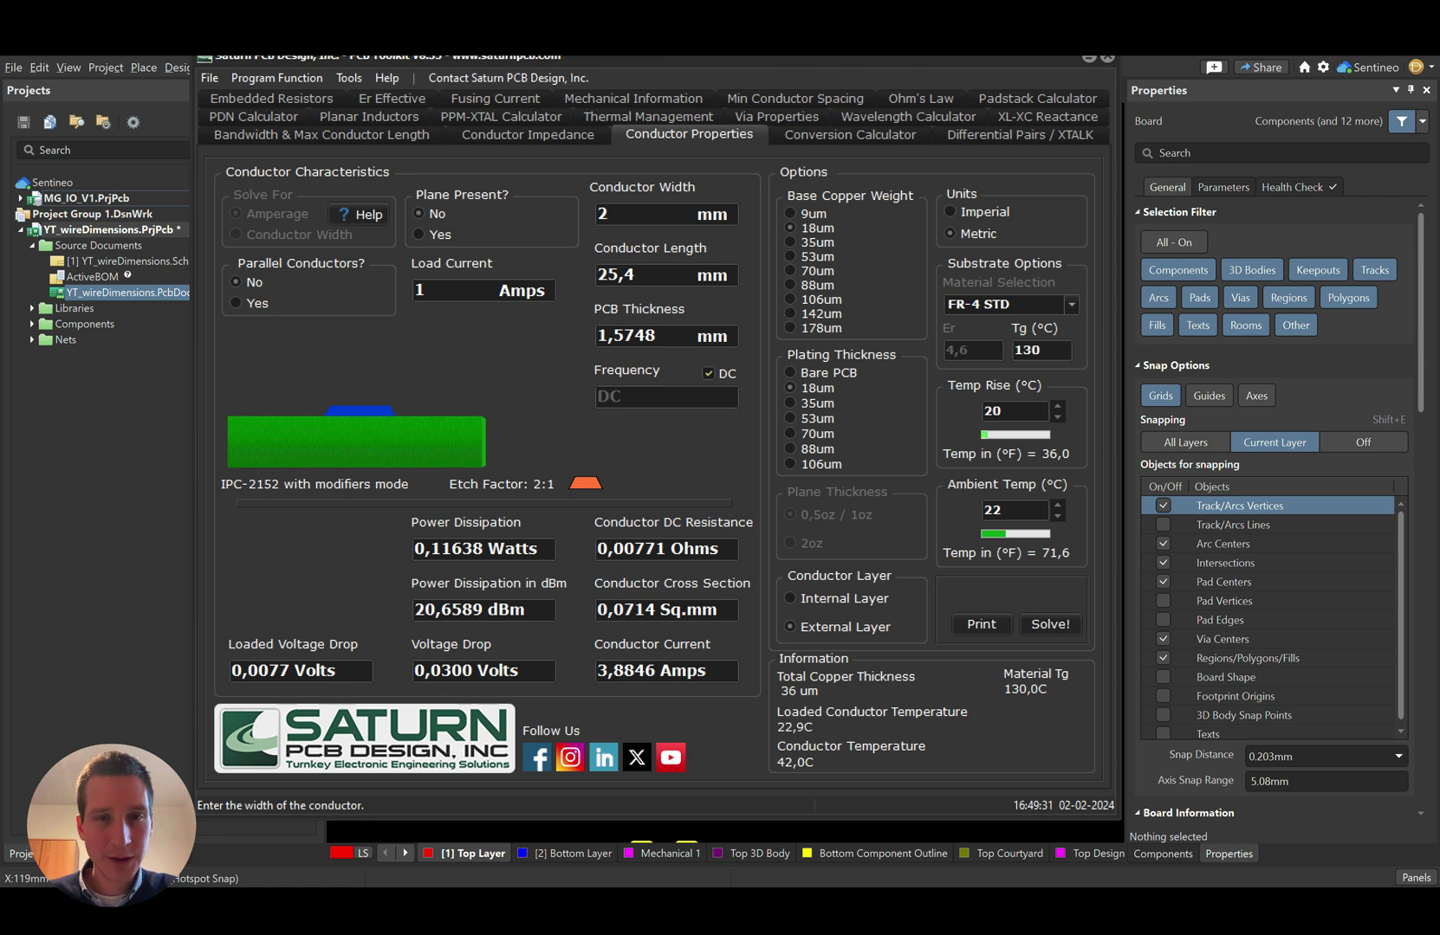
pyautogui.moveTo(618, 215); pyautogui.dragTo(579, 216)
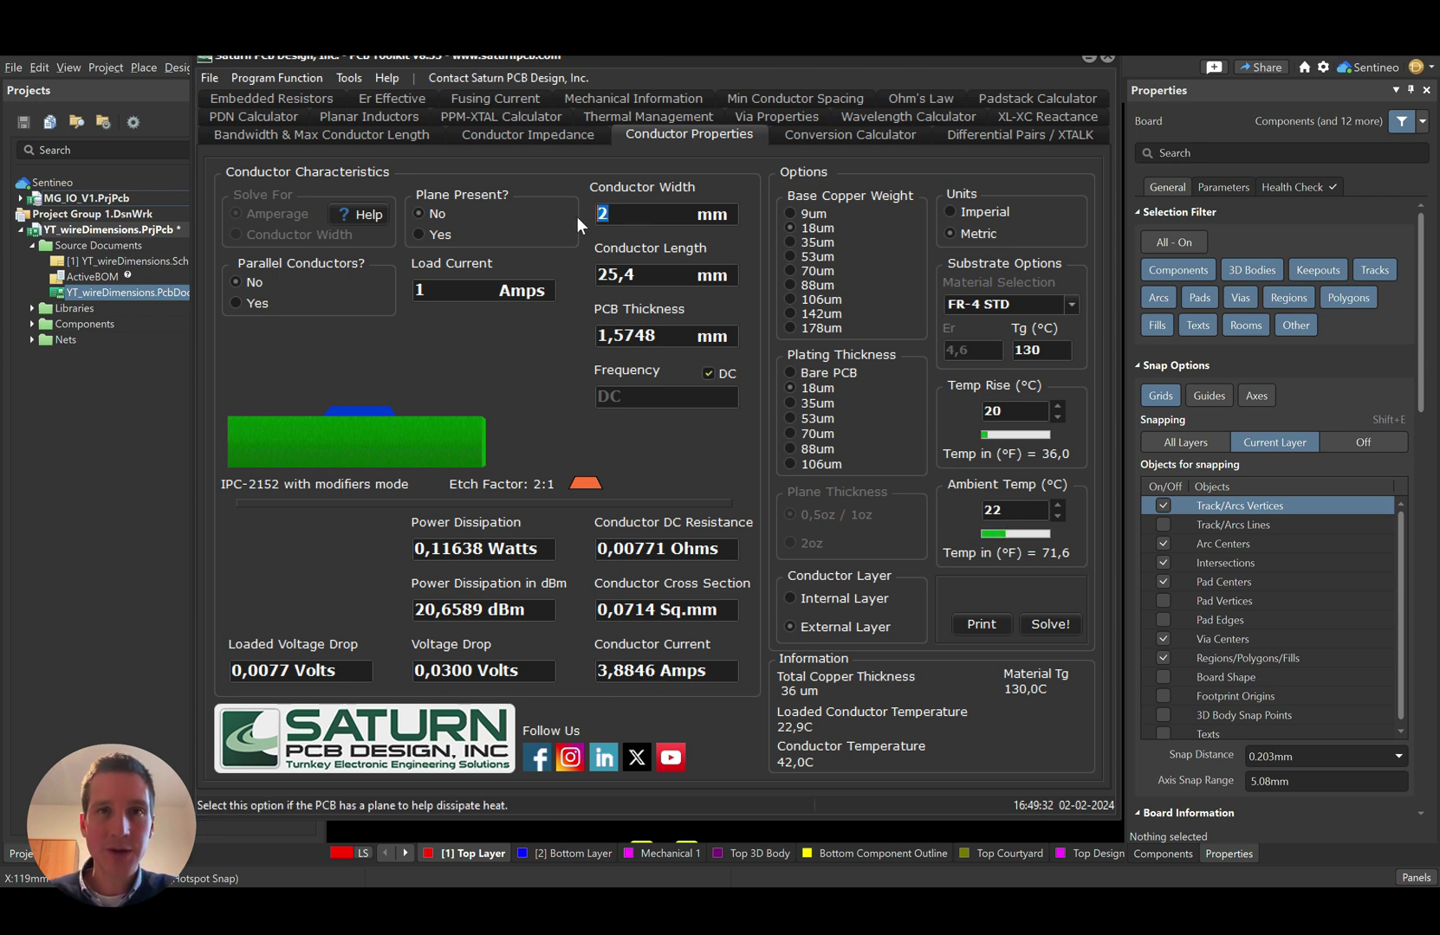
pyautogui.write('1.')
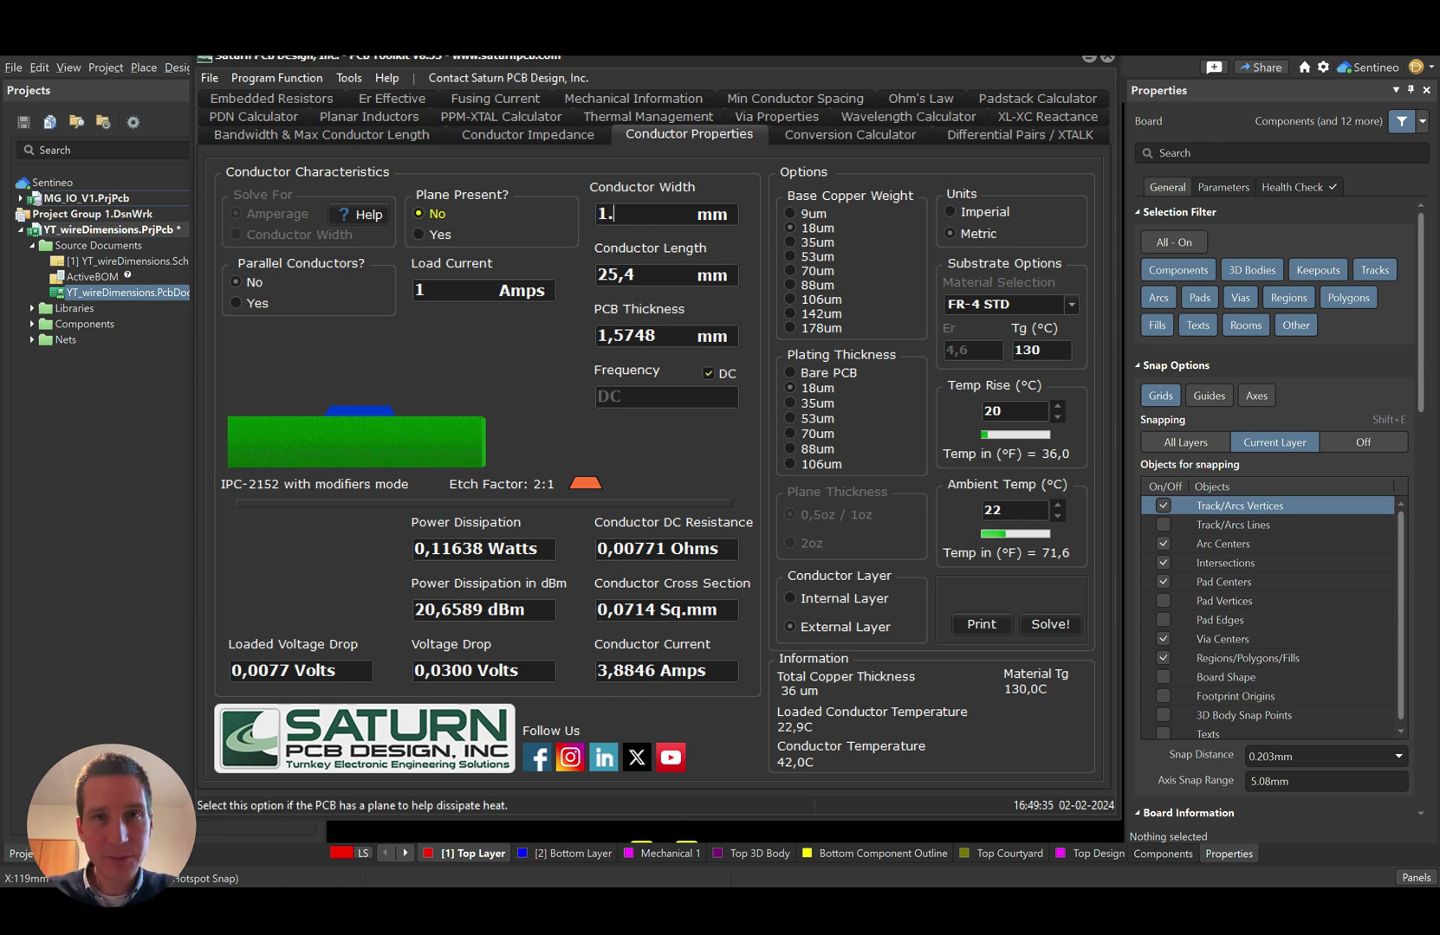
pyautogui.write('n')
pyautogui.write('5')
pyautogui.press('Return')
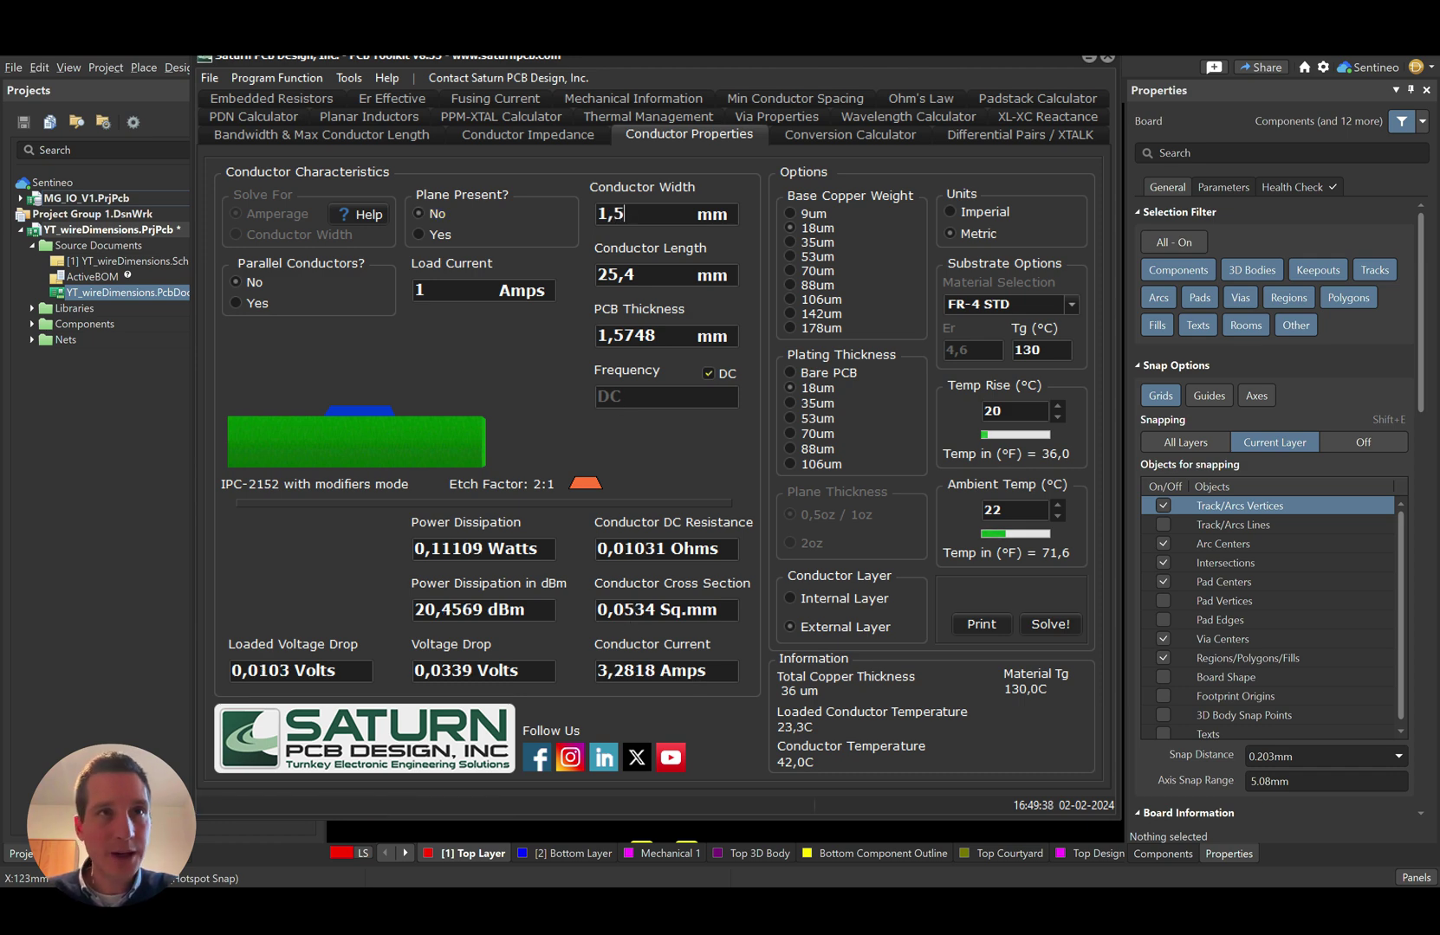
pyautogui.hotkey('alt', 'Tab')
# - Pull the GND polygon pour's inner edge back 2 mm to X = 117 mm and repour it
pyautogui.click(700, 357)
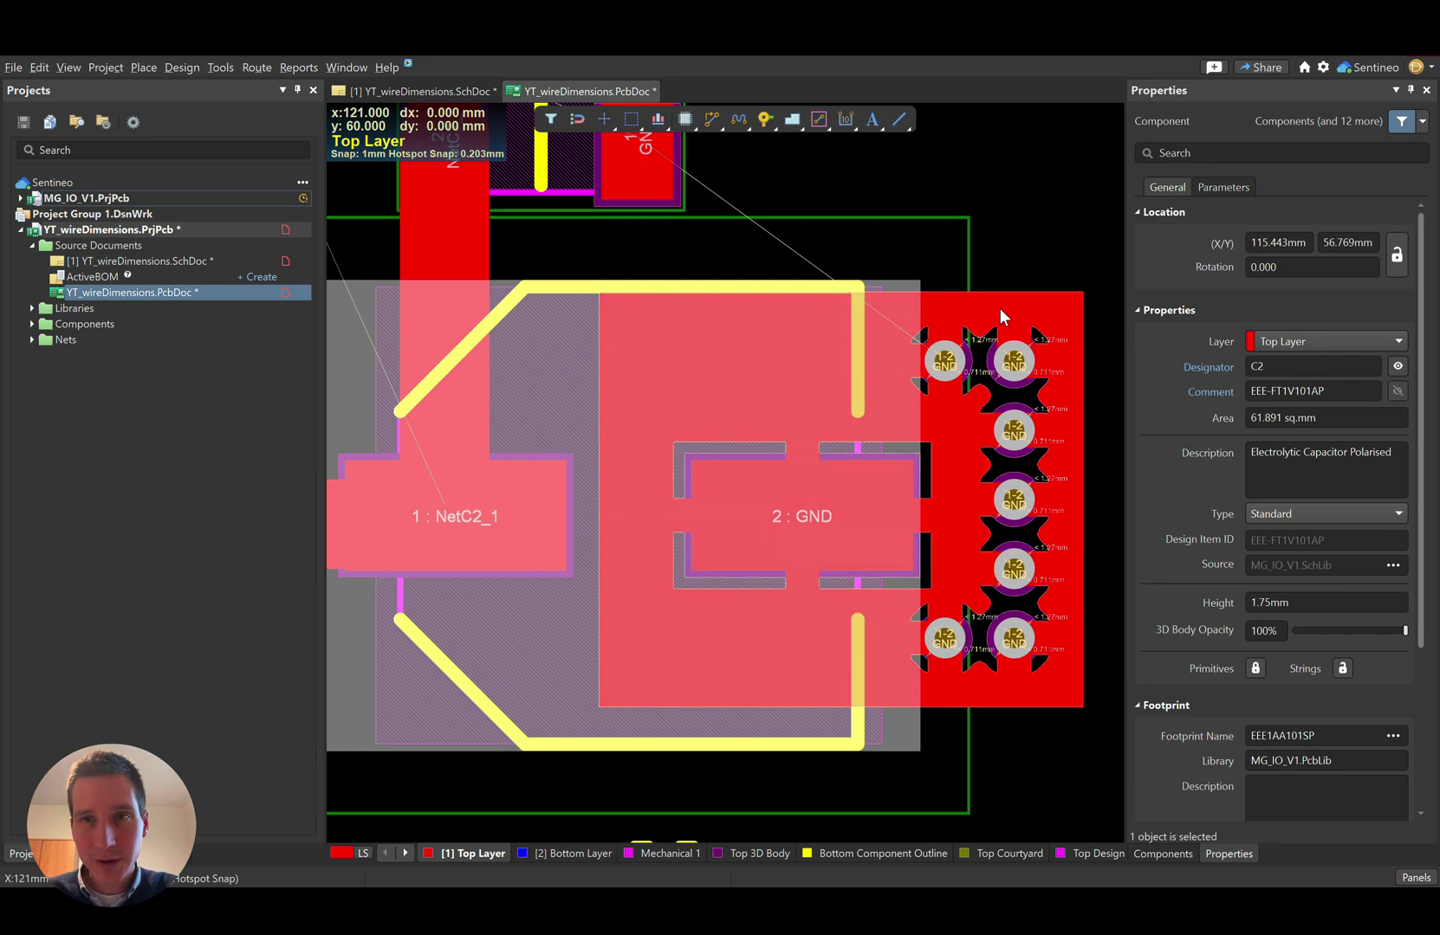
pyautogui.click(598, 499)
pyautogui.moveTo(598, 499); pyautogui.dragTo(718, 496)
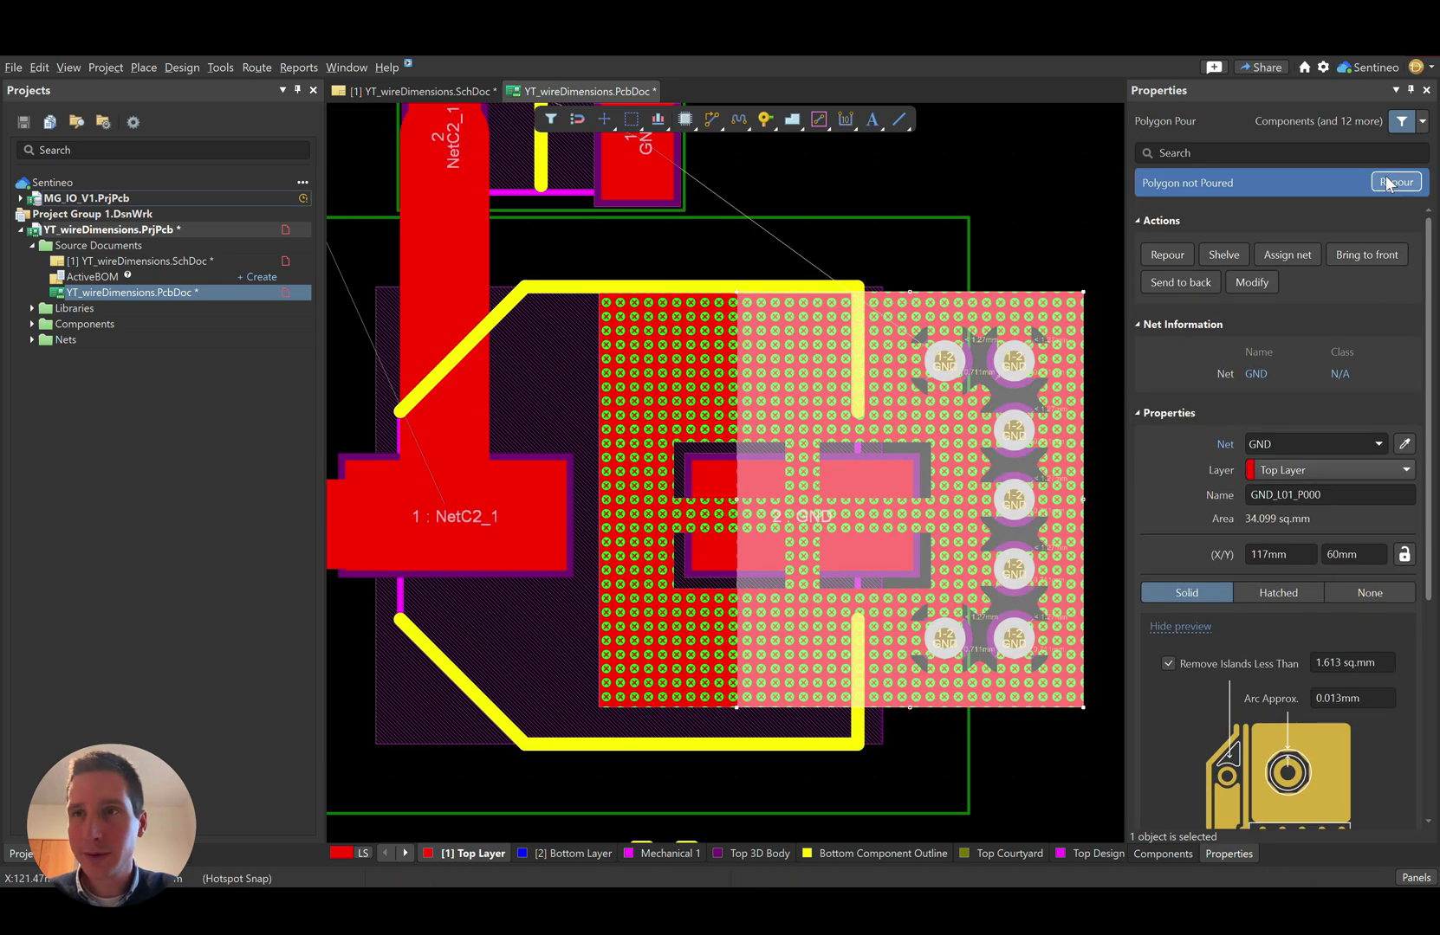
pyautogui.click(1395, 183)
pyautogui.click(1049, 244)
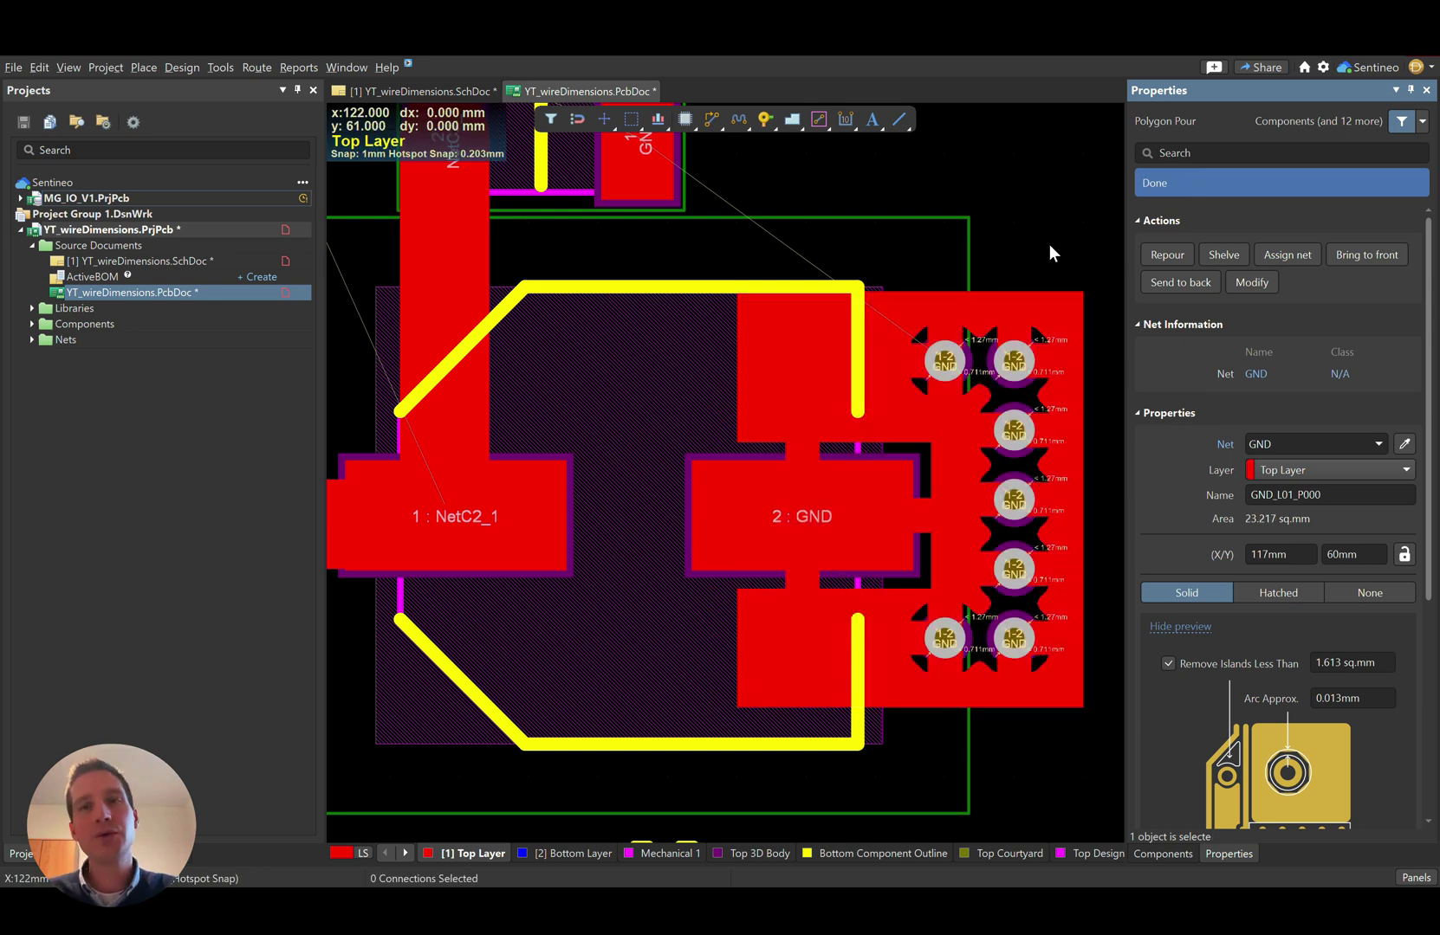
# - Review the whole converter layout and switch back to the conductor calculation in Saturn PCB Toolkit
pyautogui.keyDown('ctrl'); pyautogui.scroll(-3, 996, 262); pyautogui.keyUp('ctrl')
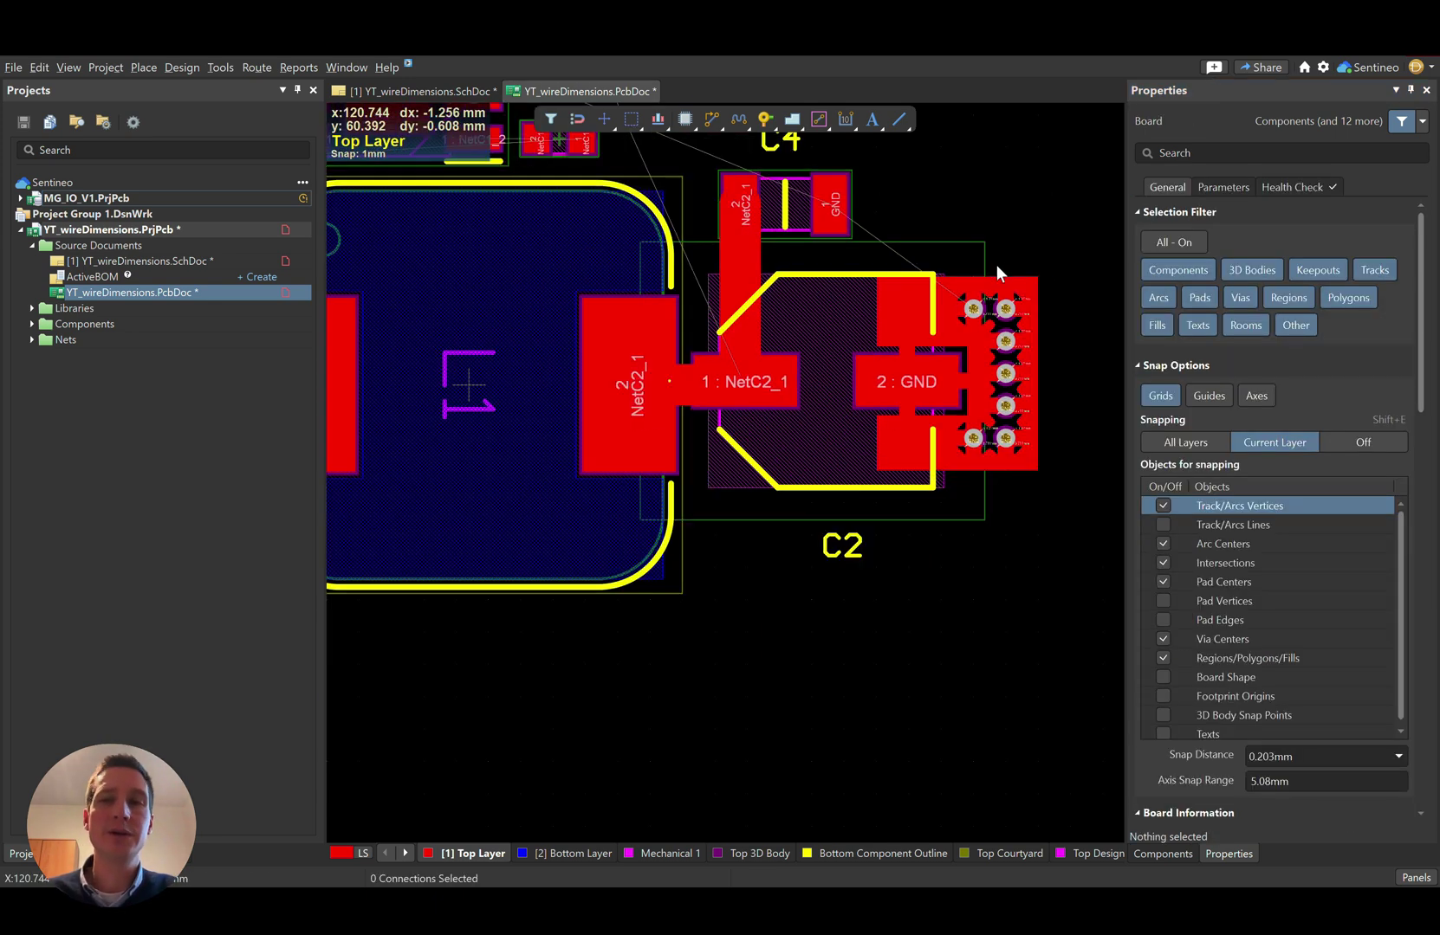
pyautogui.keyDown('ctrl'); pyautogui.scroll(-1, 1000, 276); pyautogui.keyUp('ctrl')
pyautogui.moveTo(615, 270); pyautogui.dragTo(716, 485, button='right')
pyautogui.keyDown('ctrl'); pyautogui.scroll(-1, 698, 447); pyautogui.keyUp('ctrl')
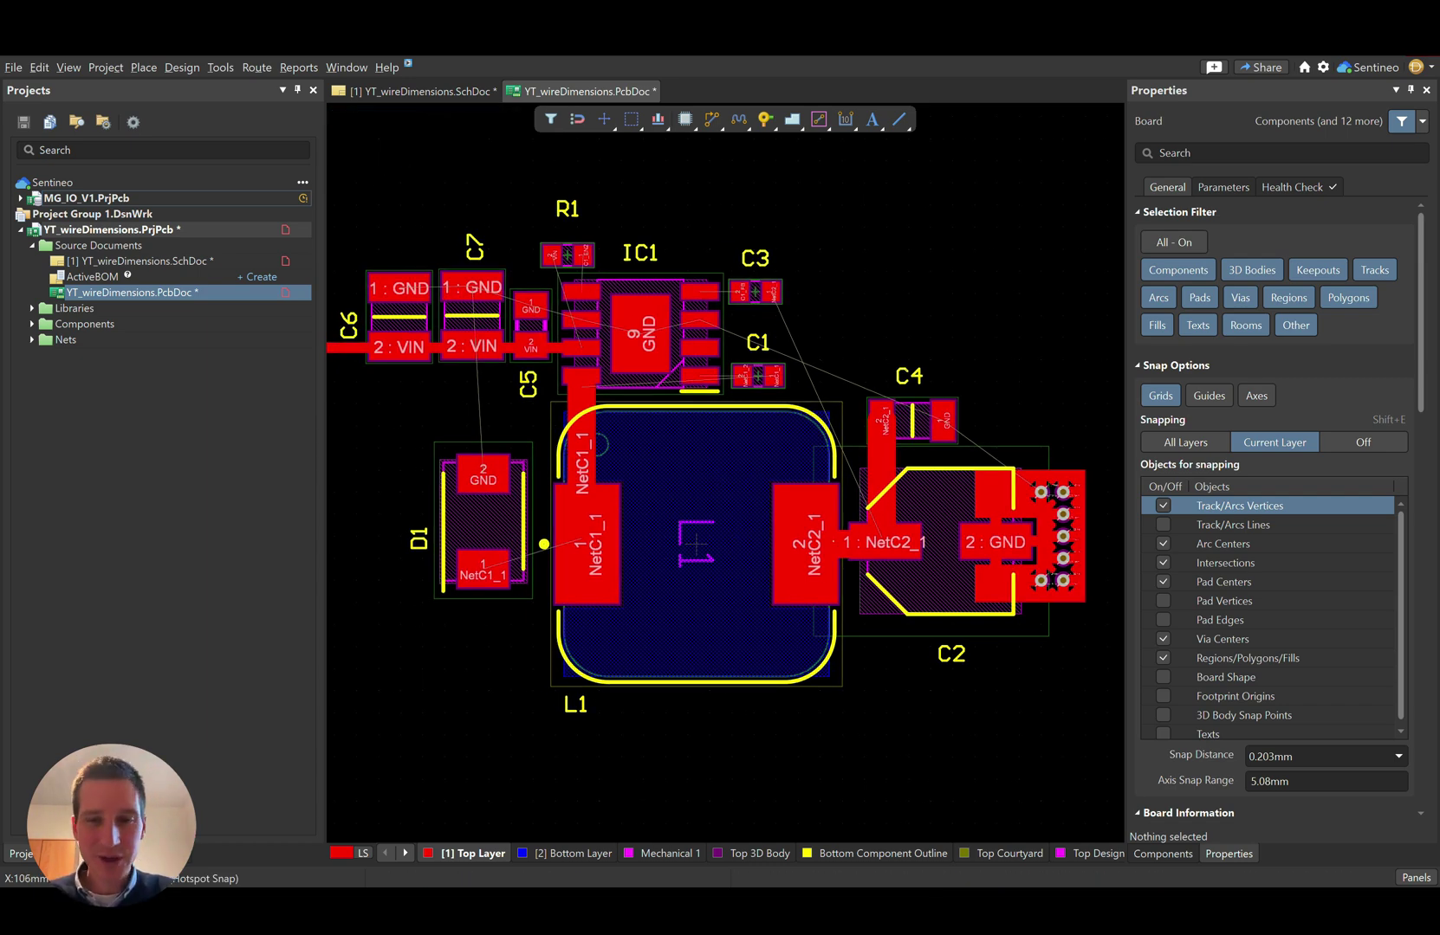
pyautogui.click(845, 905)
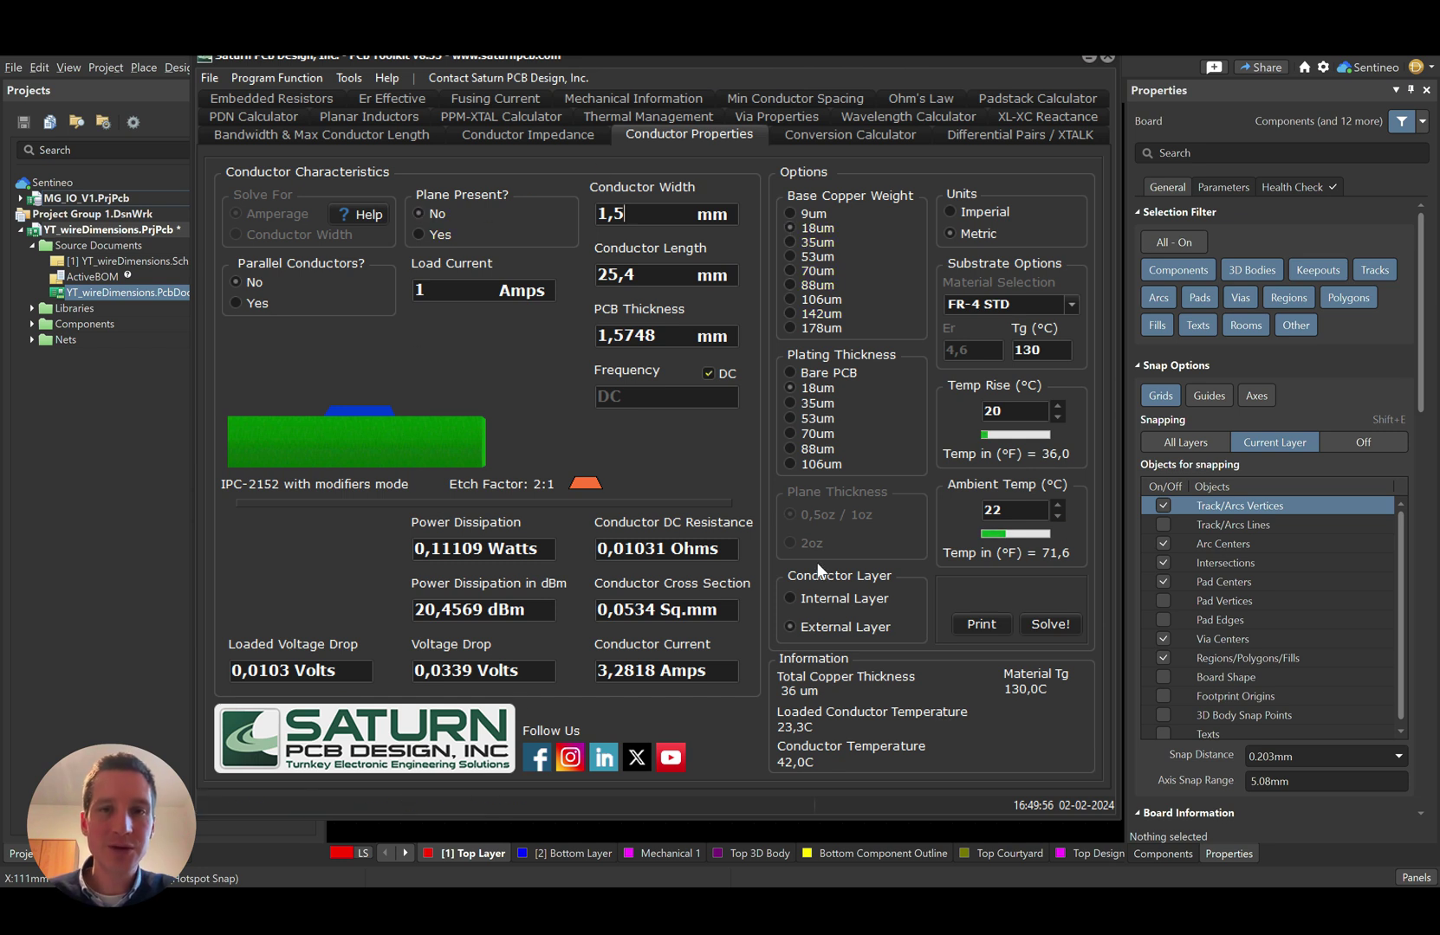